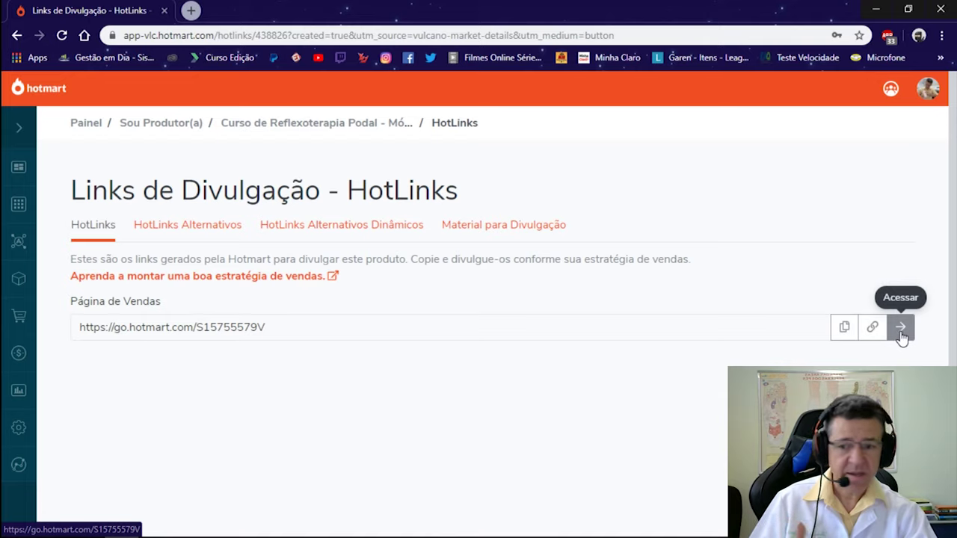
- Copy the product's "Página de Vendas" hotlink and open Facebook in a new browser tab
click(845, 329)
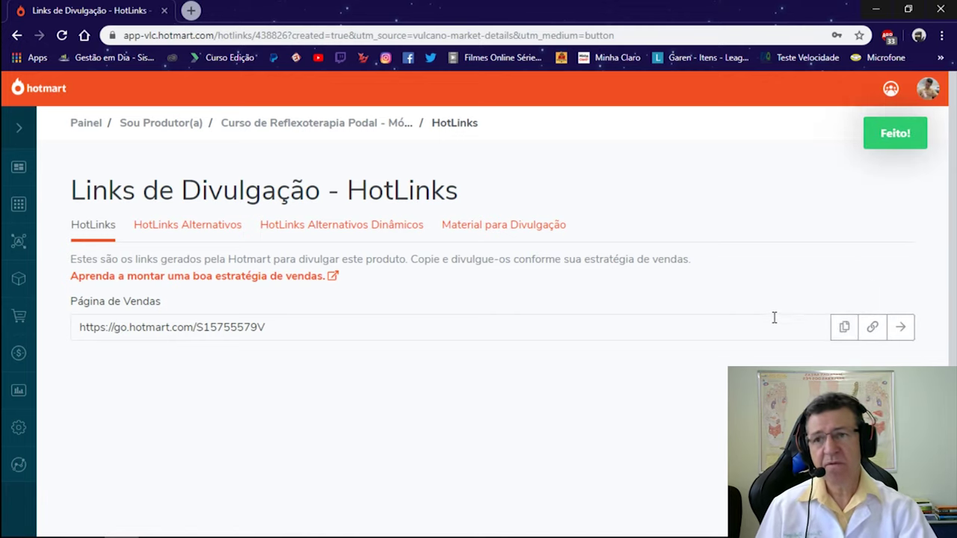
click(190, 11)
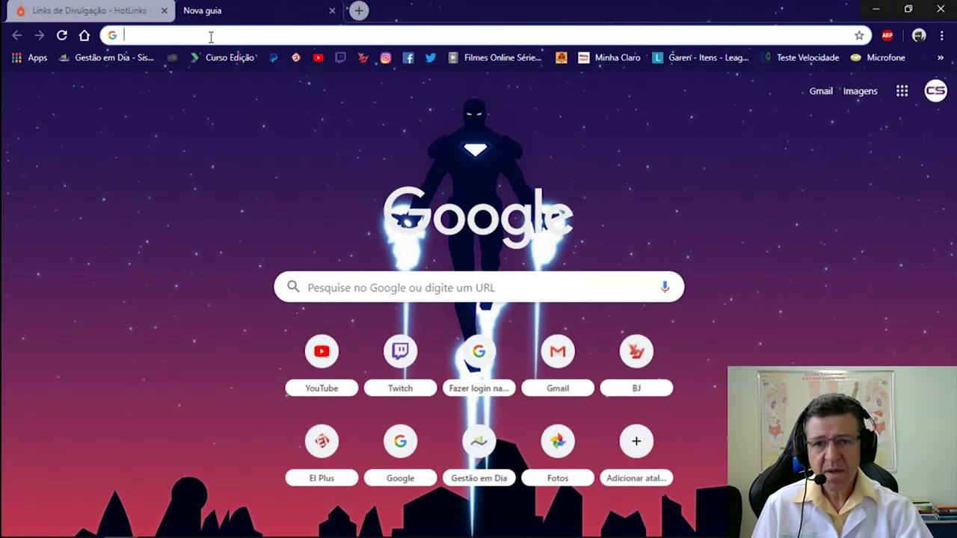
click(407, 62)
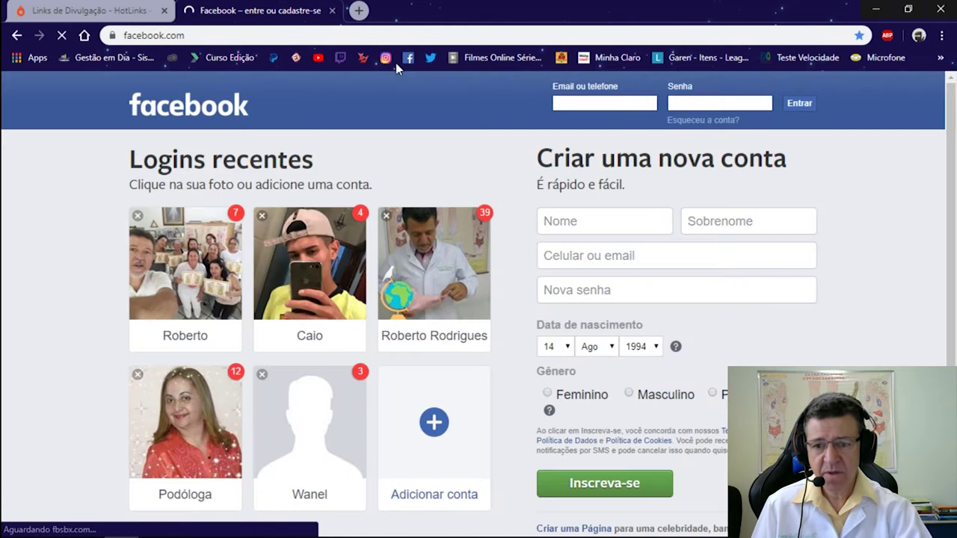
- Log in to Facebook with the first recent account, entering the account password
click(187, 267)
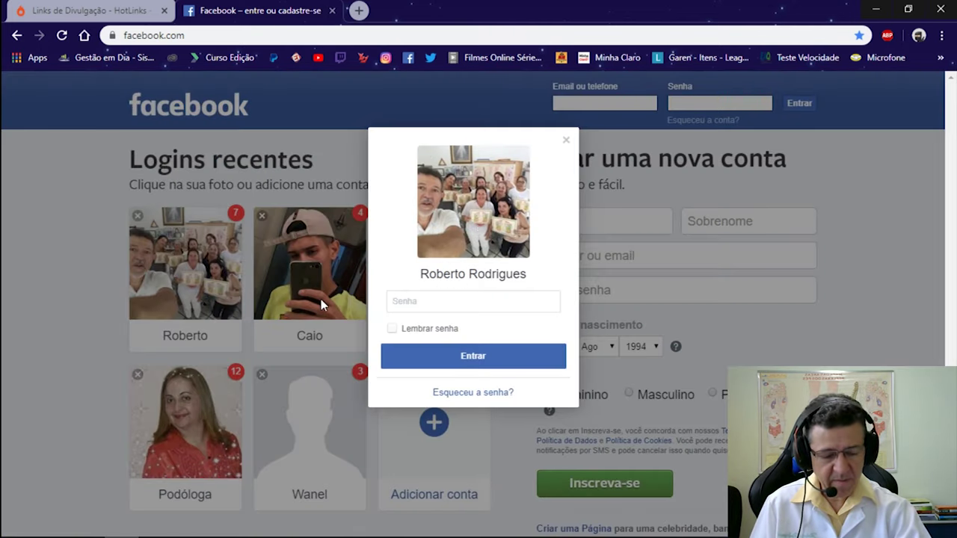
text(••)
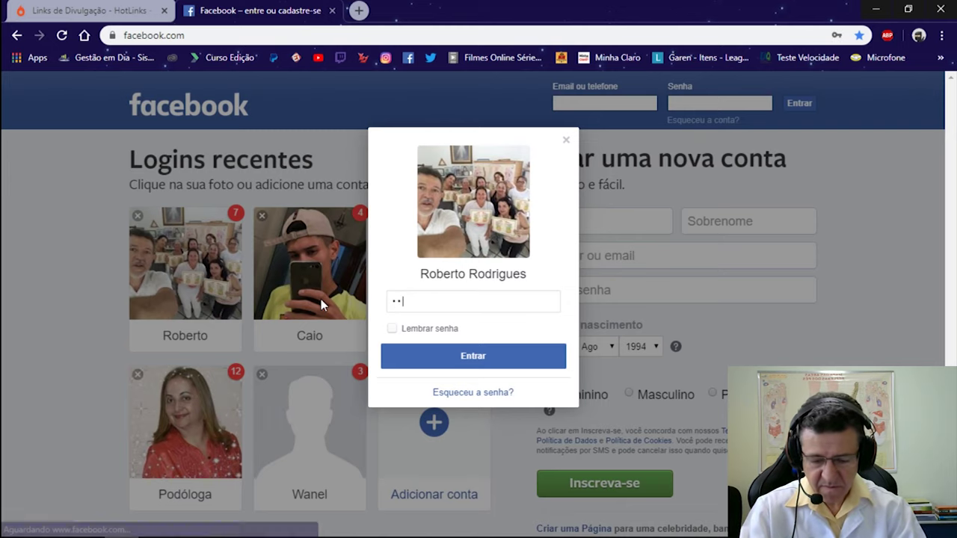
text(•••)
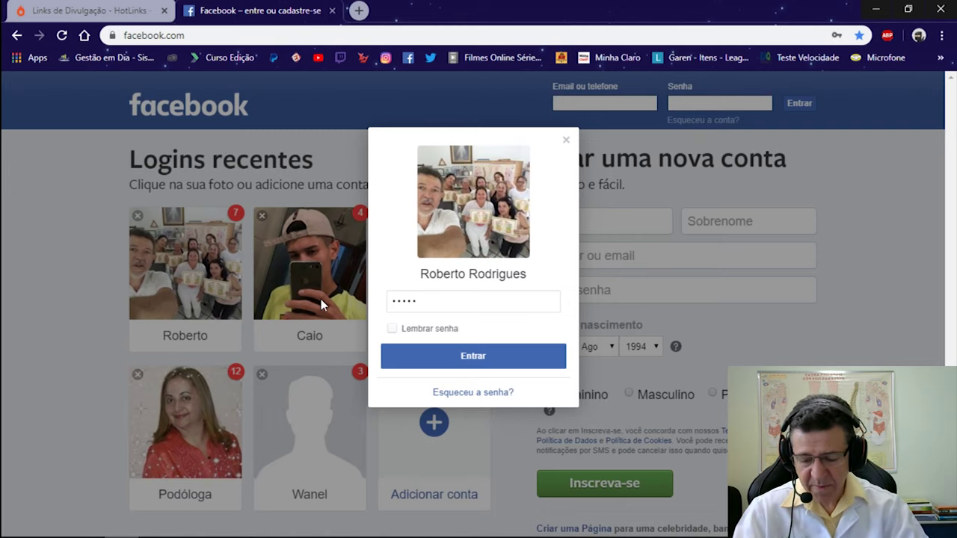
text(•••)
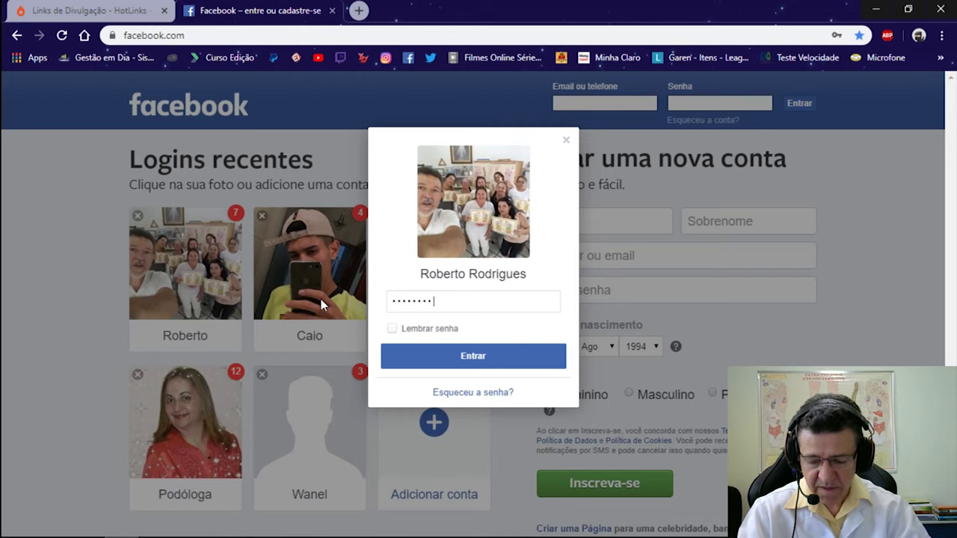
text(•)
key(Return)
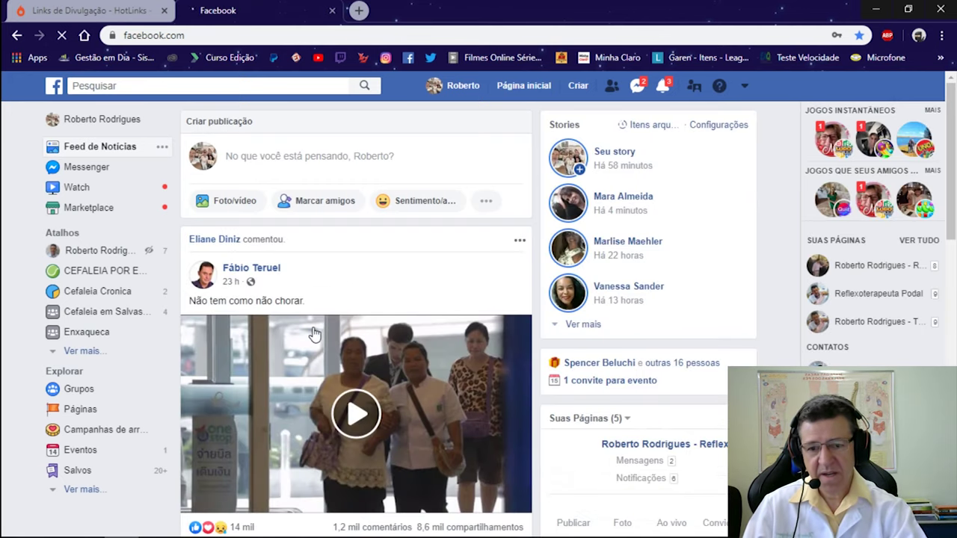
- Open the managed page whose name ends in "Reflexoterapeuta" from the list of own pages on the home feed
scroll(314, 334, down, 5)
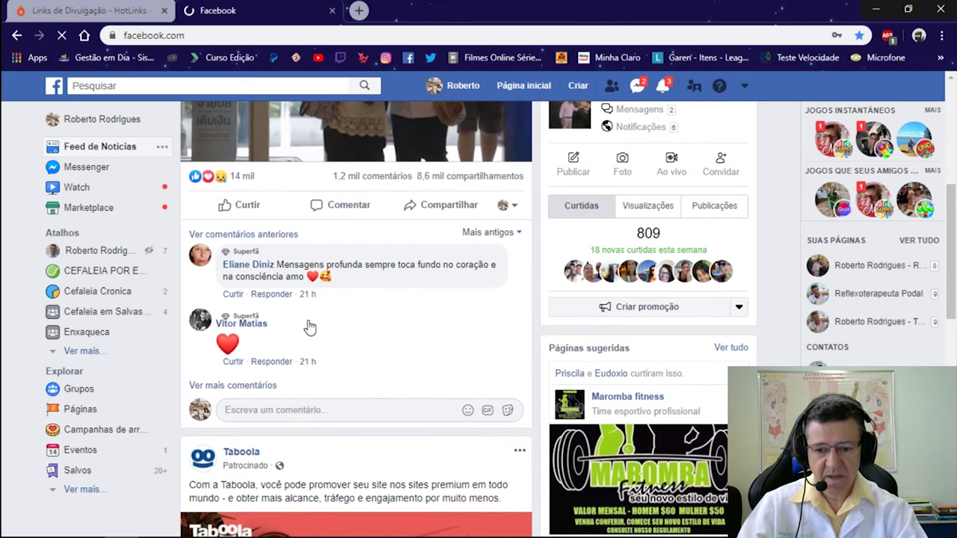
scroll(309, 326, down, 5)
scroll(307, 321, up, 8)
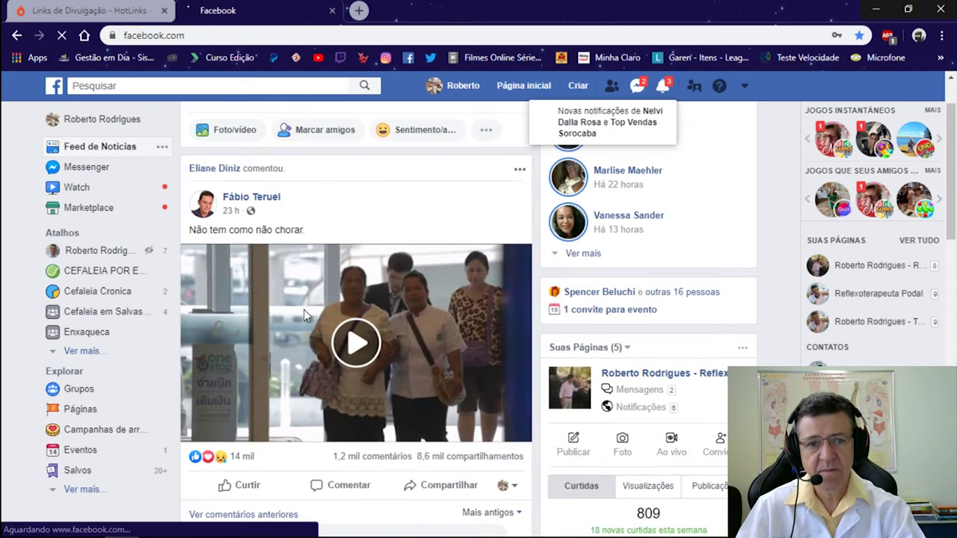
scroll(303, 309, up, 2)
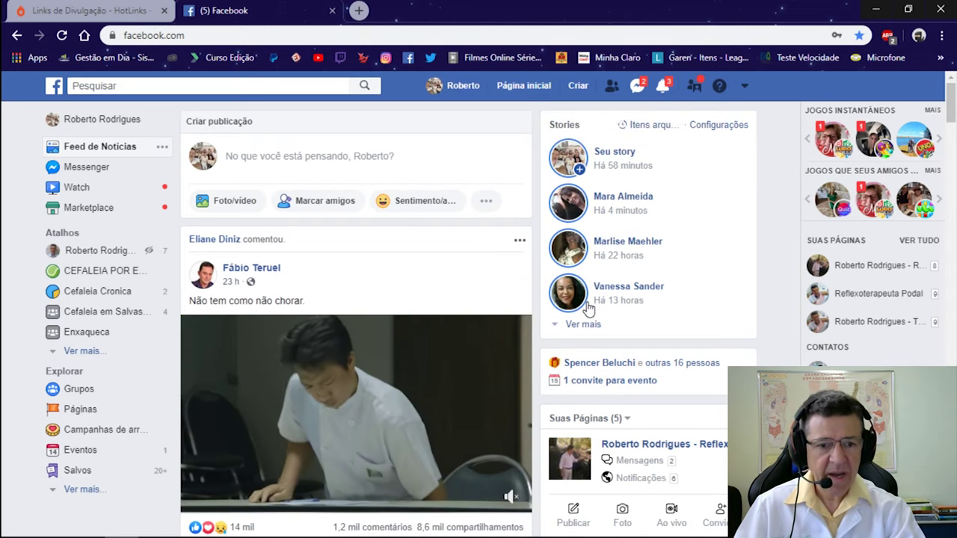
scroll(615, 334, down, 2)
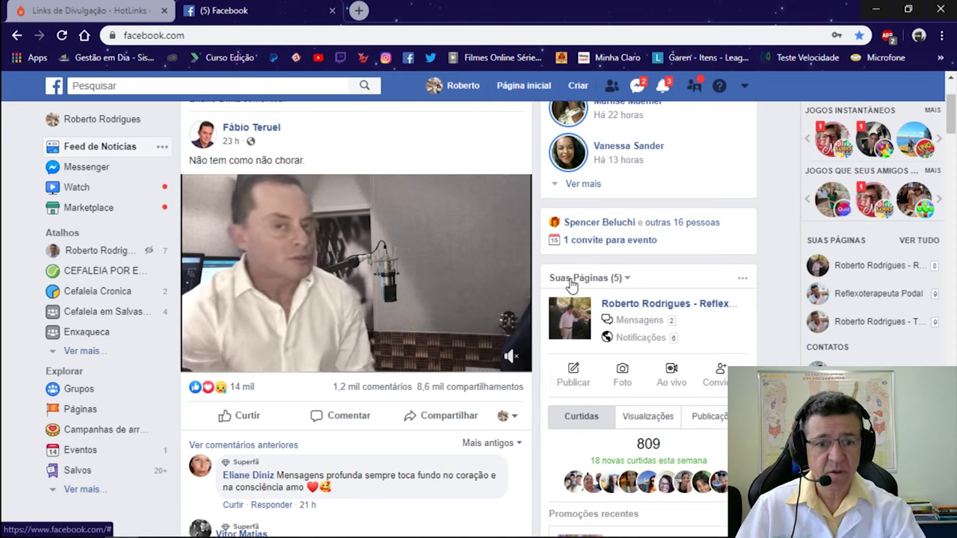
click(627, 279)
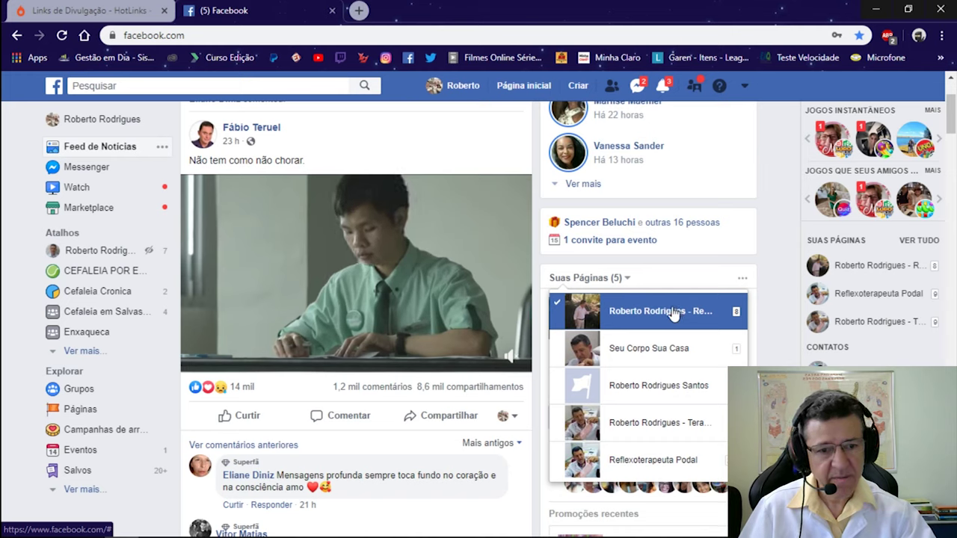
click(672, 314)
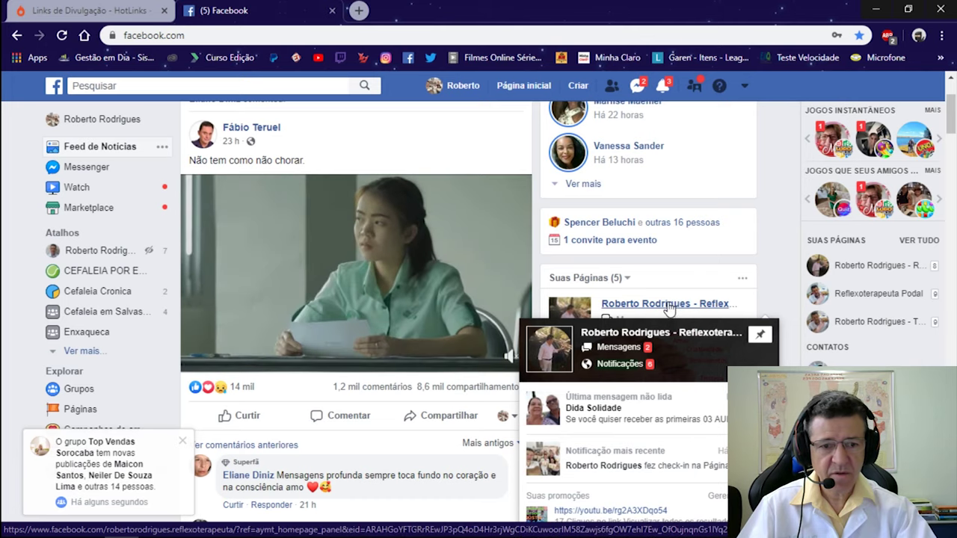
click(668, 332)
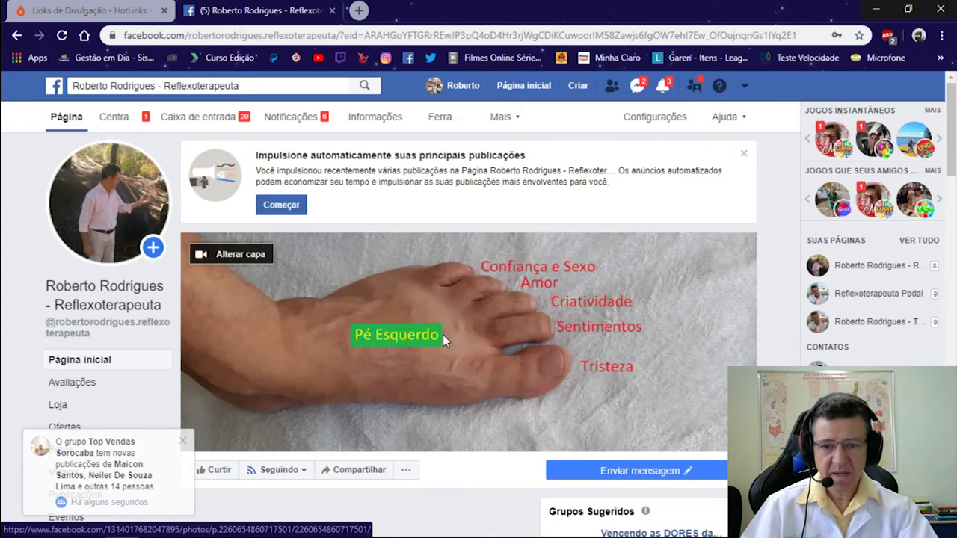
- Start a new post on the page, paste the Hotmart sales link into it and review the link preview and sharing options
scroll(394, 275, down, 1)
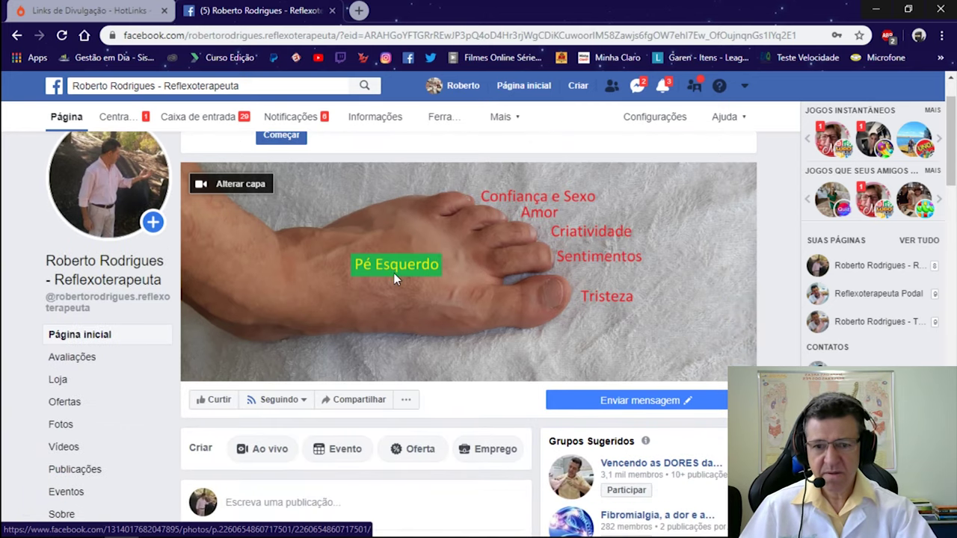
scroll(393, 273, down, 3)
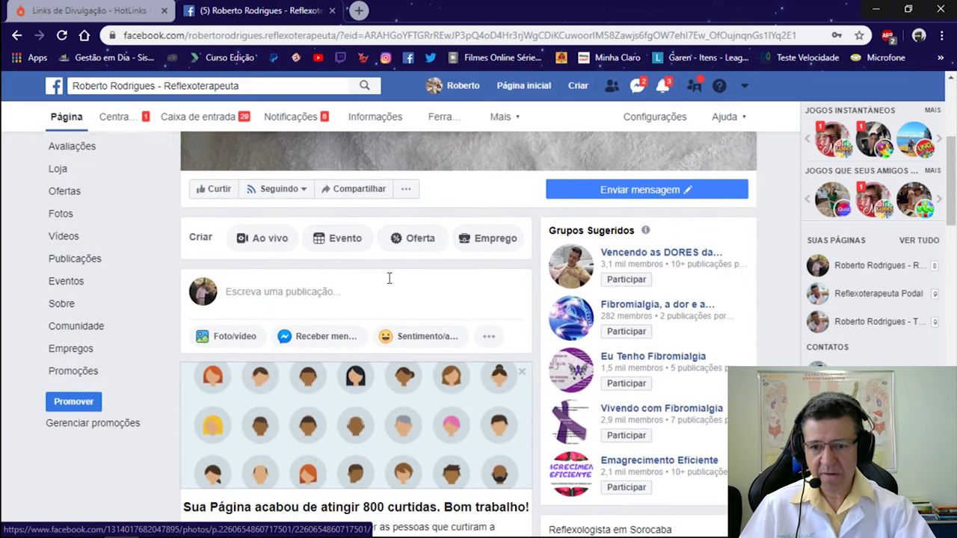
click(253, 292)
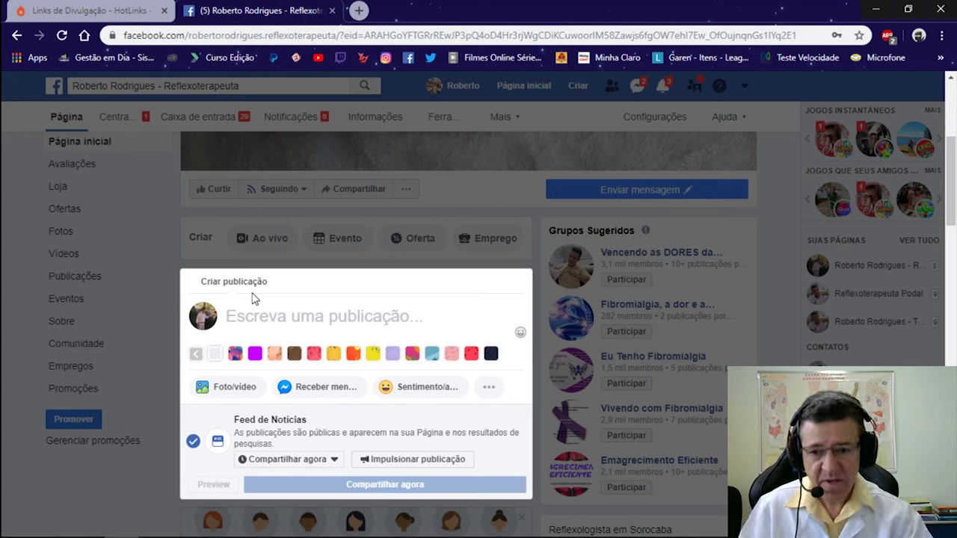
right_click(237, 323)
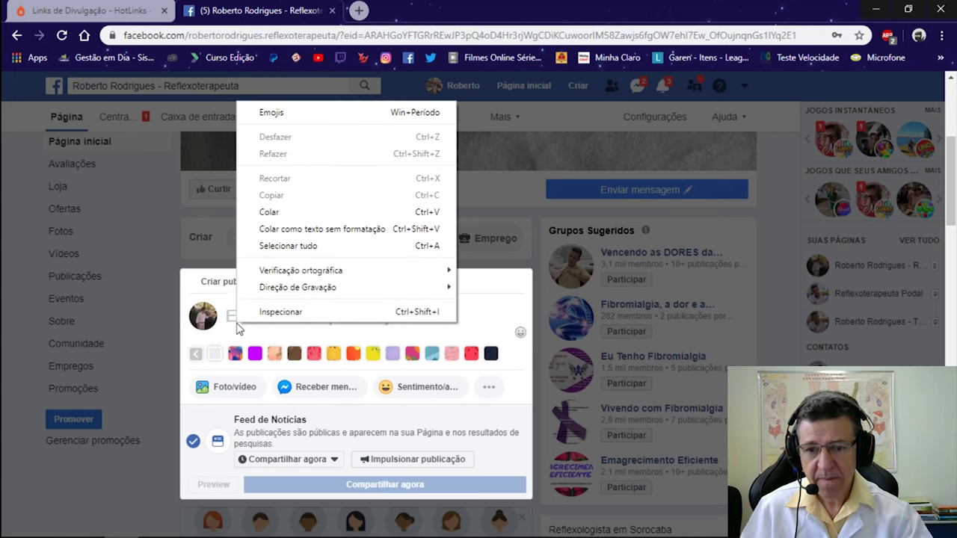
click(266, 213)
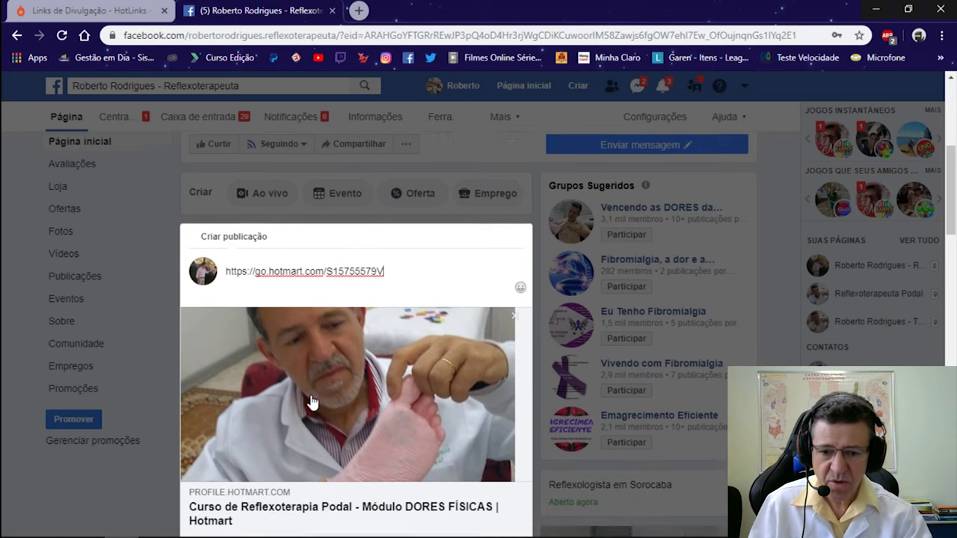
scroll(313, 401, down, 2)
scroll(313, 401, down, 1)
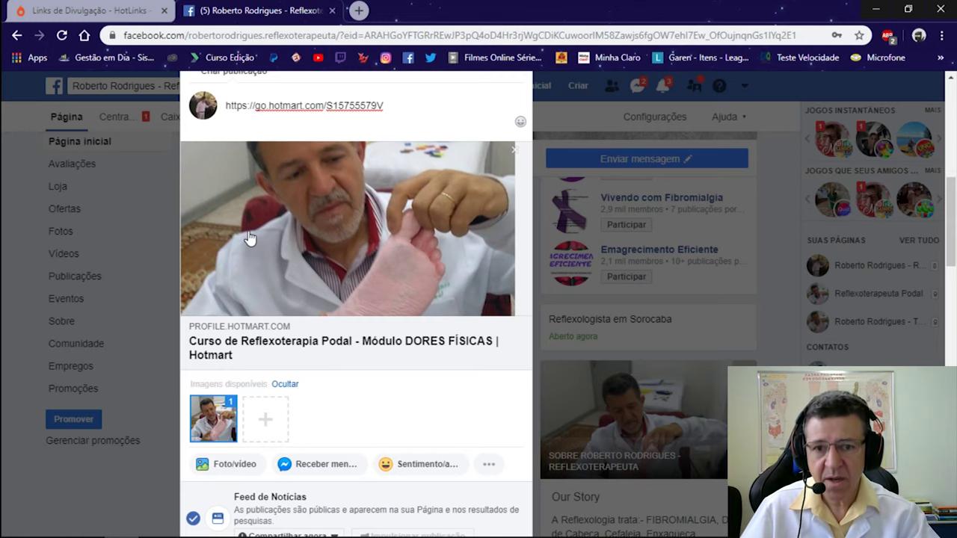
scroll(246, 374, down, 2)
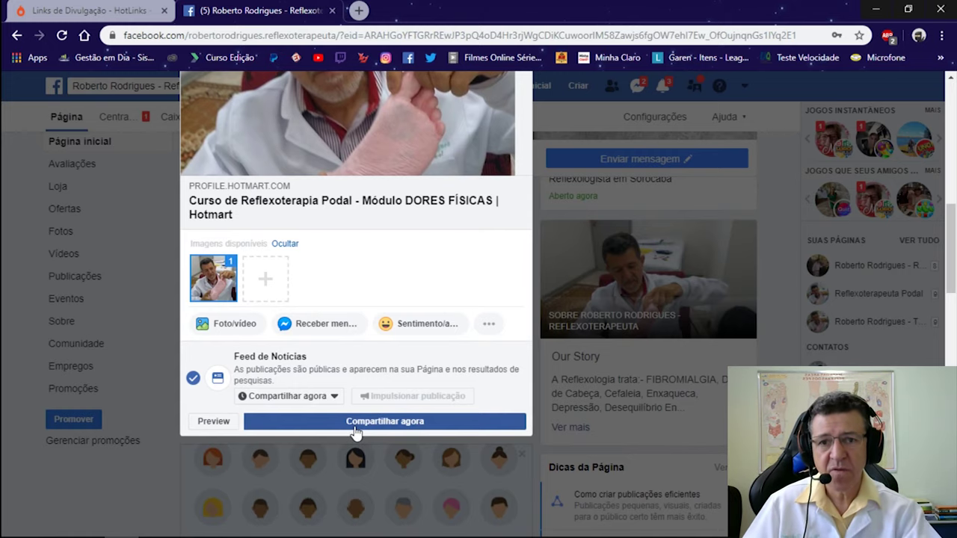
scroll(357, 426, up, 5)
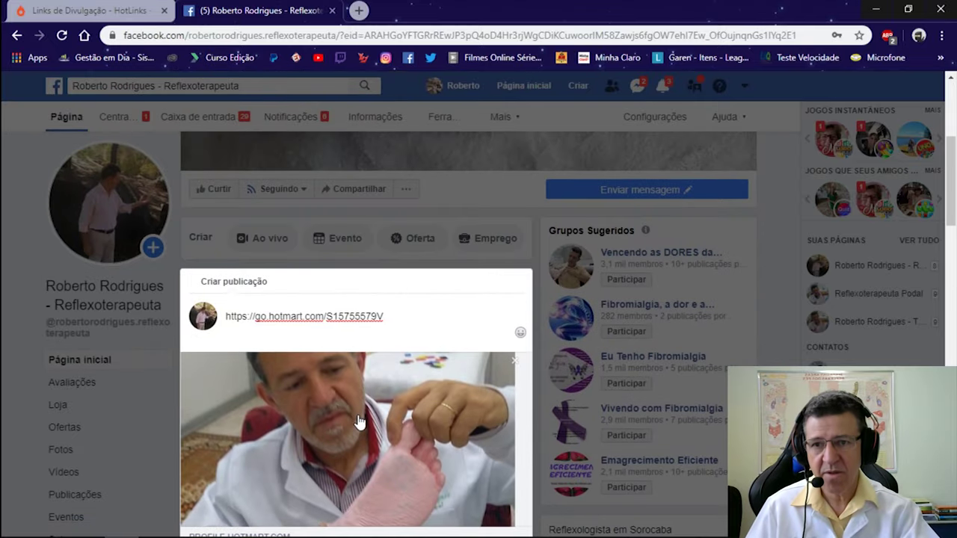
scroll(358, 422, down, 1)
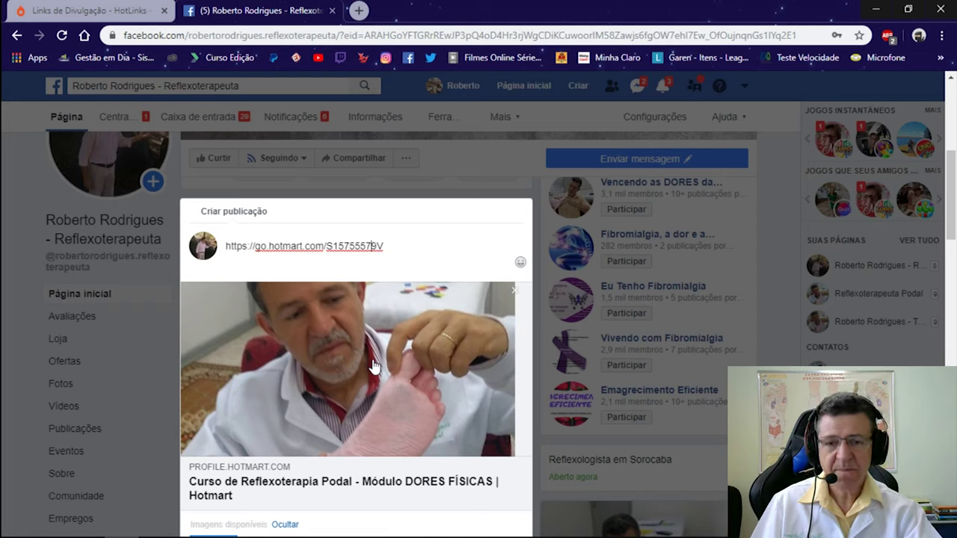
- Return to Hotmart and copy the link of the "Ela está sem TEMPO para FAZER MANICURE" video from the product's promotional material
click(88, 12)
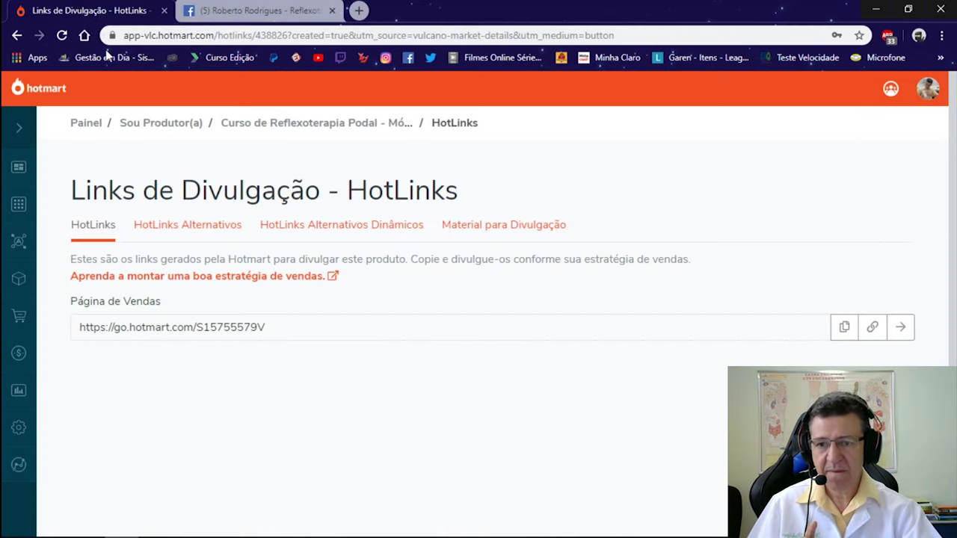
click(486, 230)
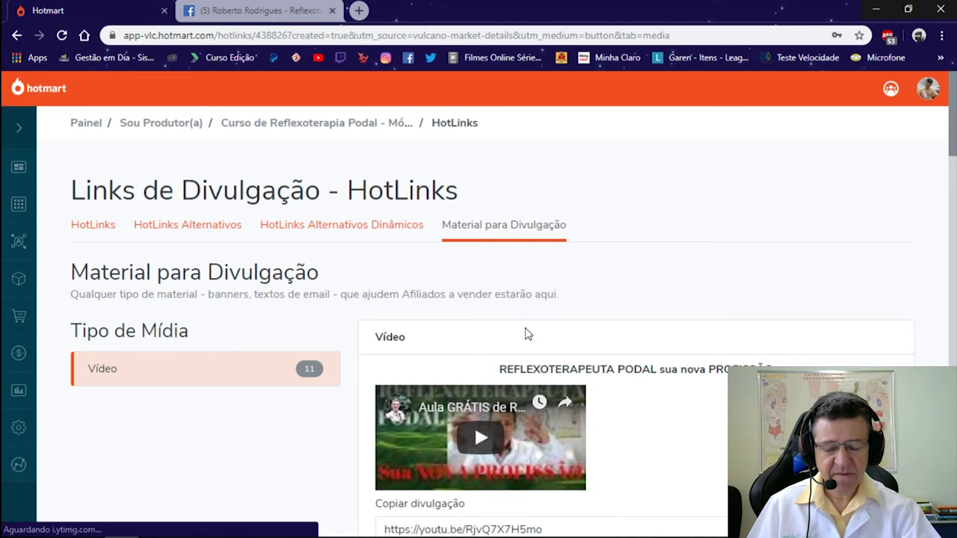
scroll(525, 333, down, 2)
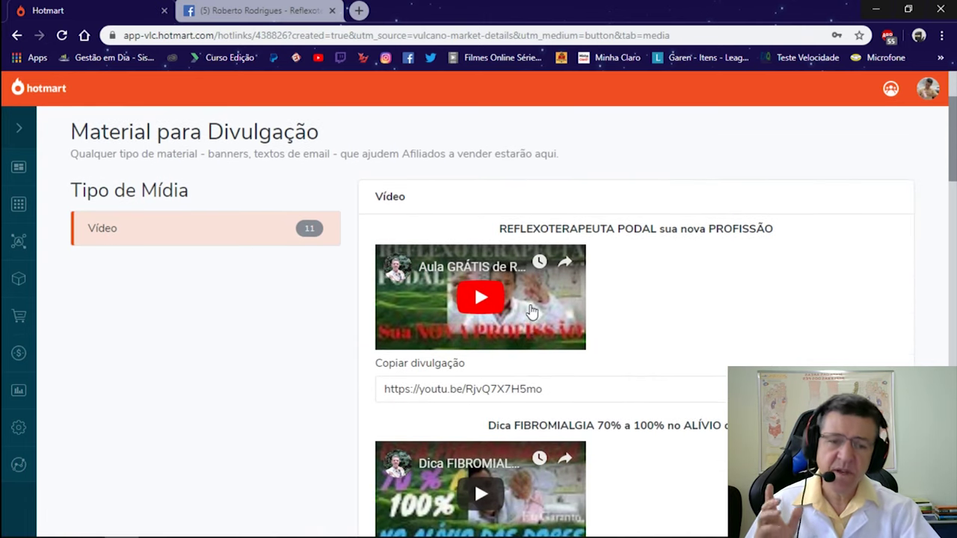
scroll(532, 317, down, 1)
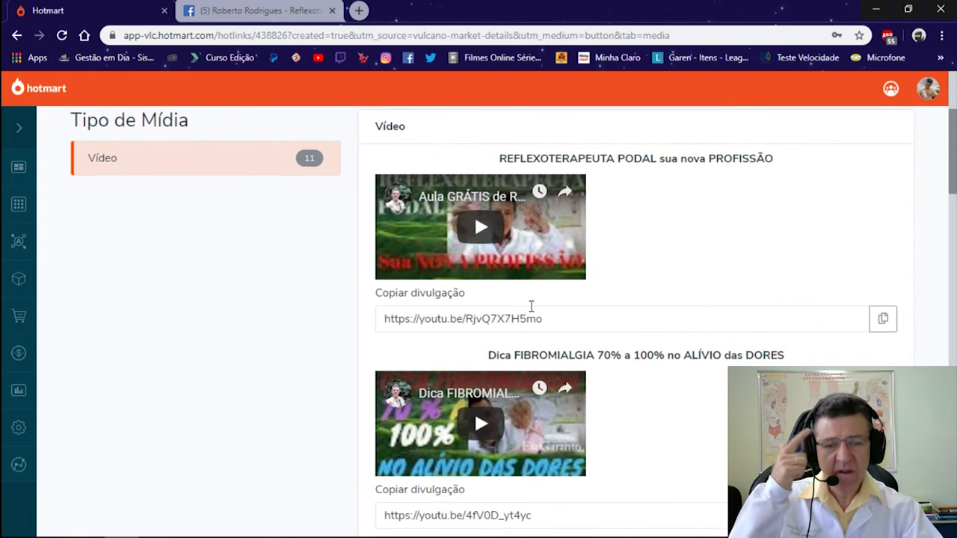
scroll(530, 305, down, 2)
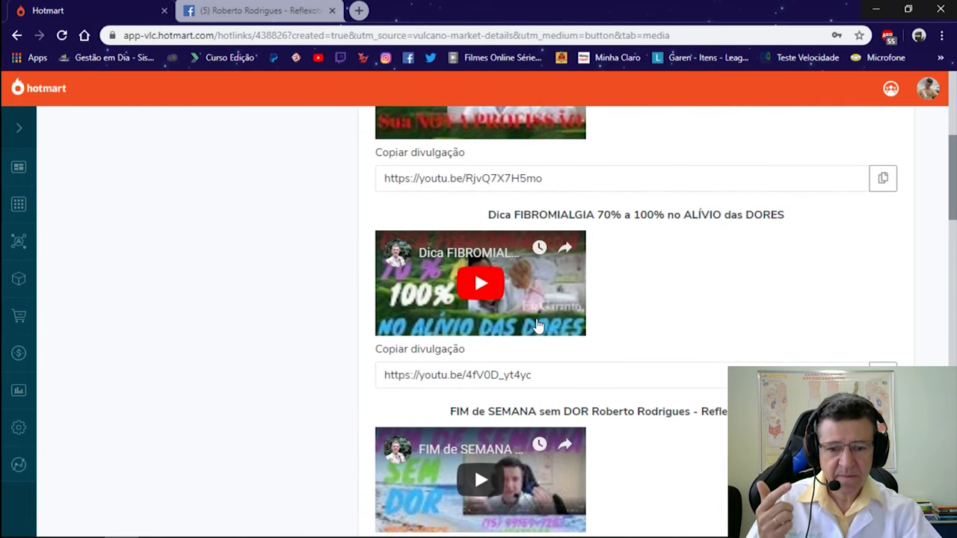
scroll(536, 325, down, 2)
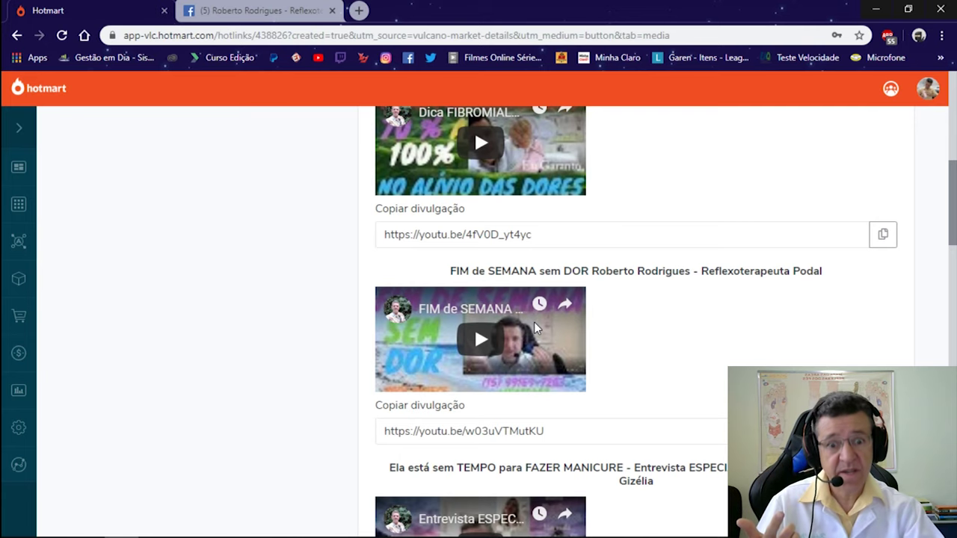
scroll(523, 319, down, 3)
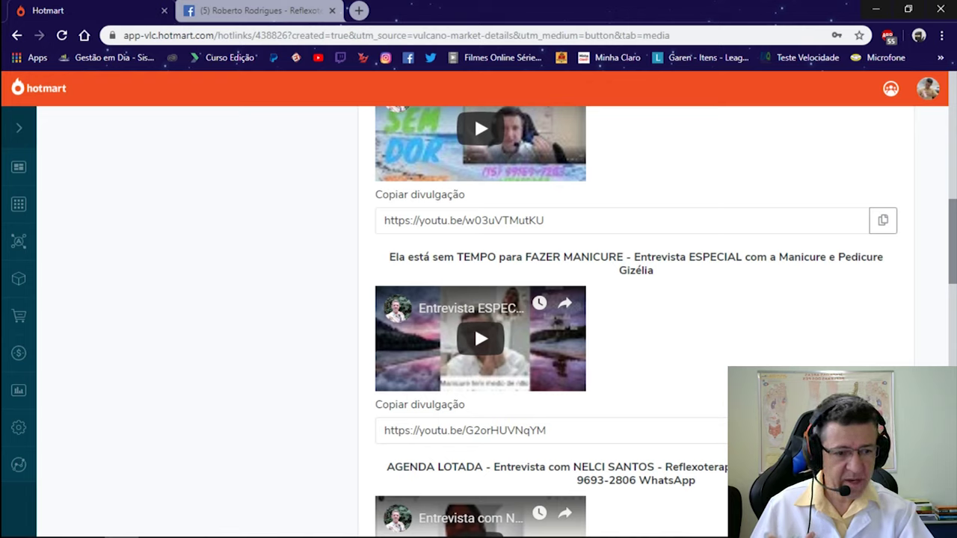
click(883, 431)
key(ctrl+c)
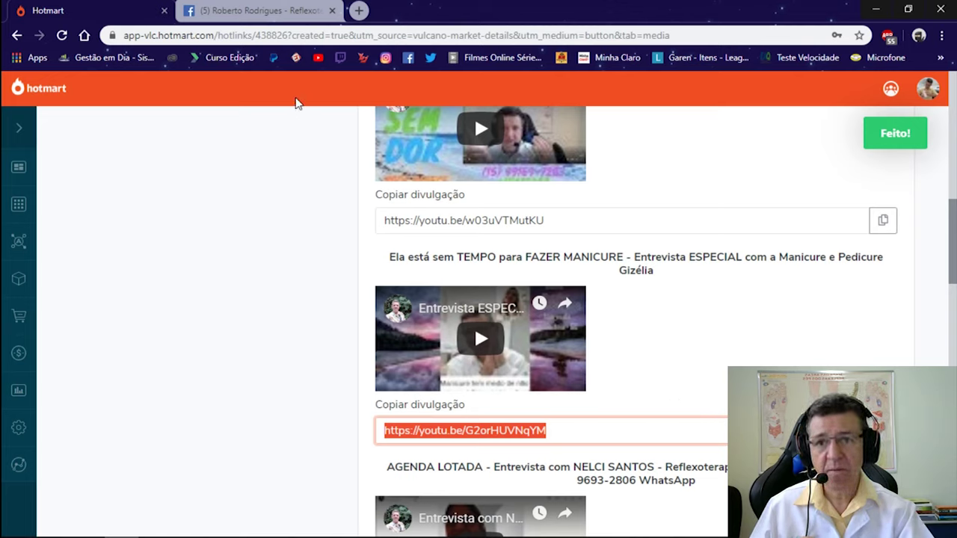
- Switch back to the Facebook post draft and paste the copied YouTube link on a new line above the Hotmart link
click(266, 16)
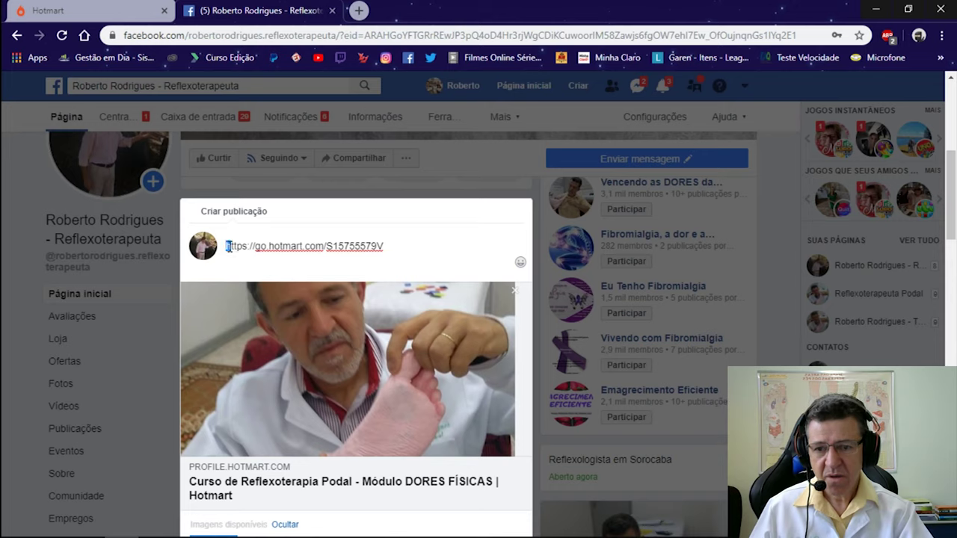
drag(224, 248, 234, 250)
click(234, 251)
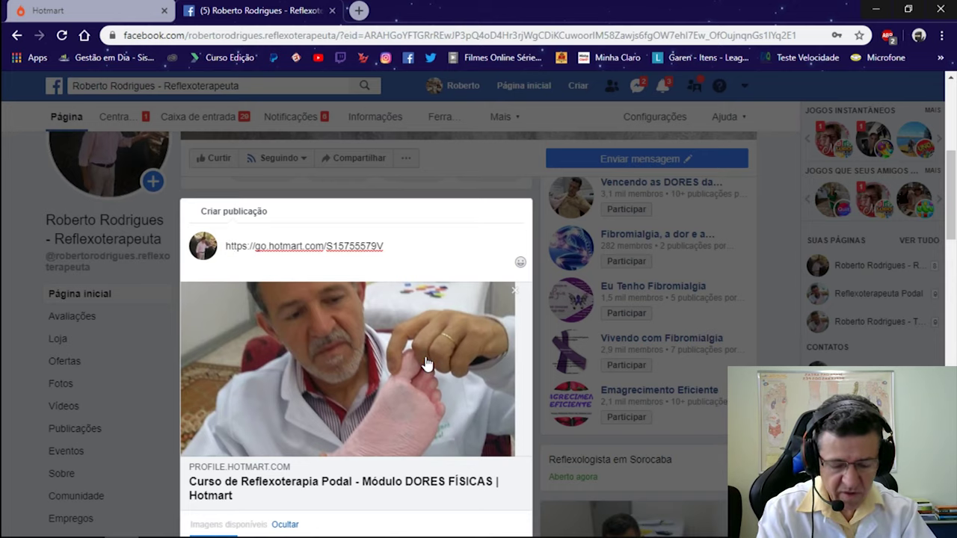
key(Return)
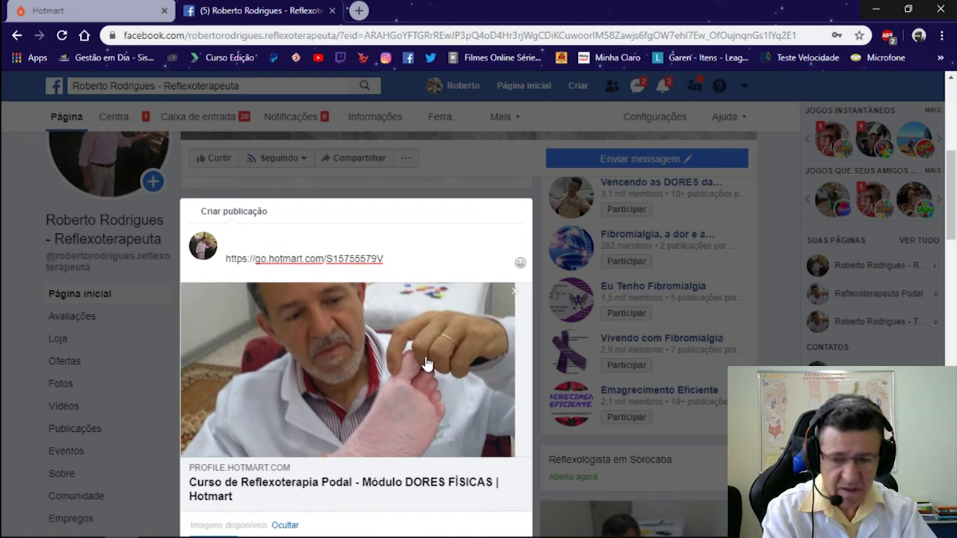
key(Up)
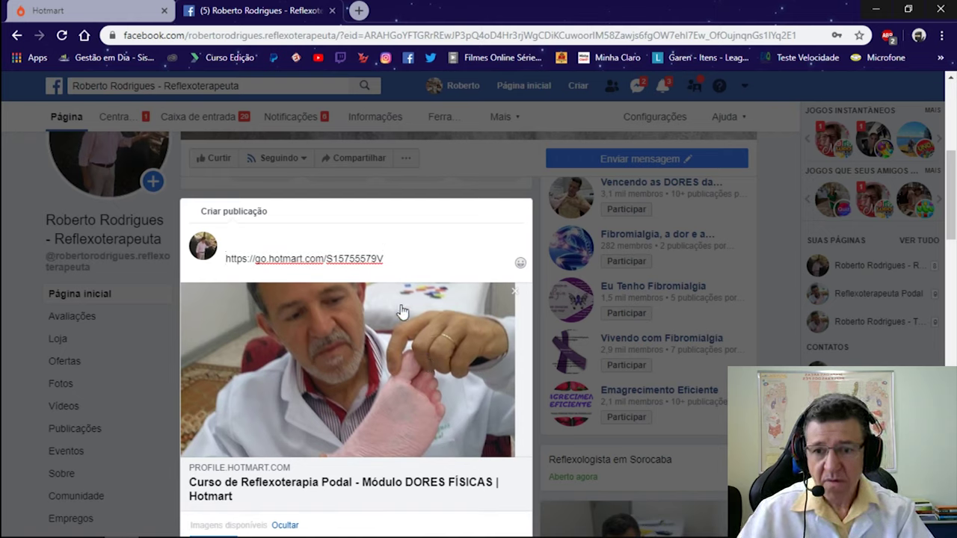
right_click(262, 254)
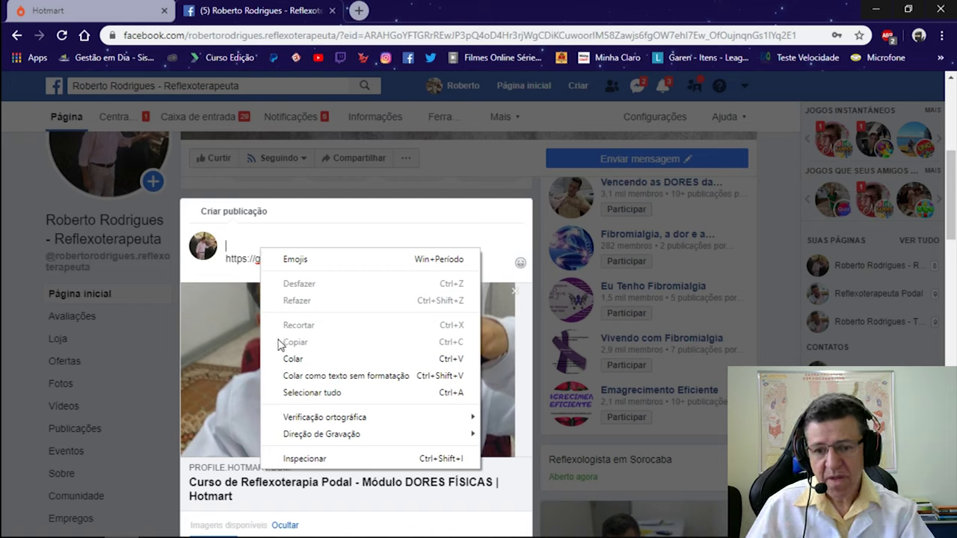
click(291, 359)
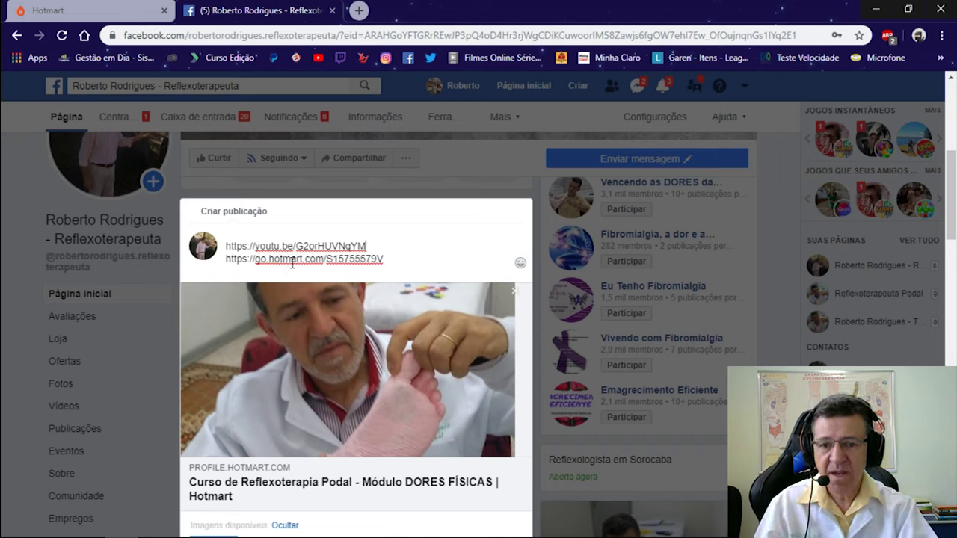
- Copy the "Ela está sem TEMPO para FAZER MANICURE" video title from Hotmart and paste it on a new line above the post's YouTube link
click(225, 246)
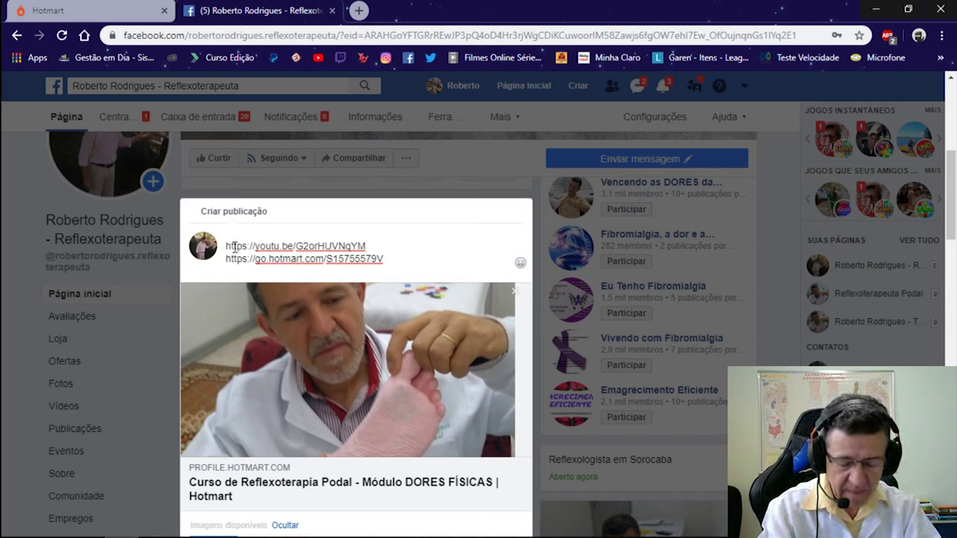
key(Return)
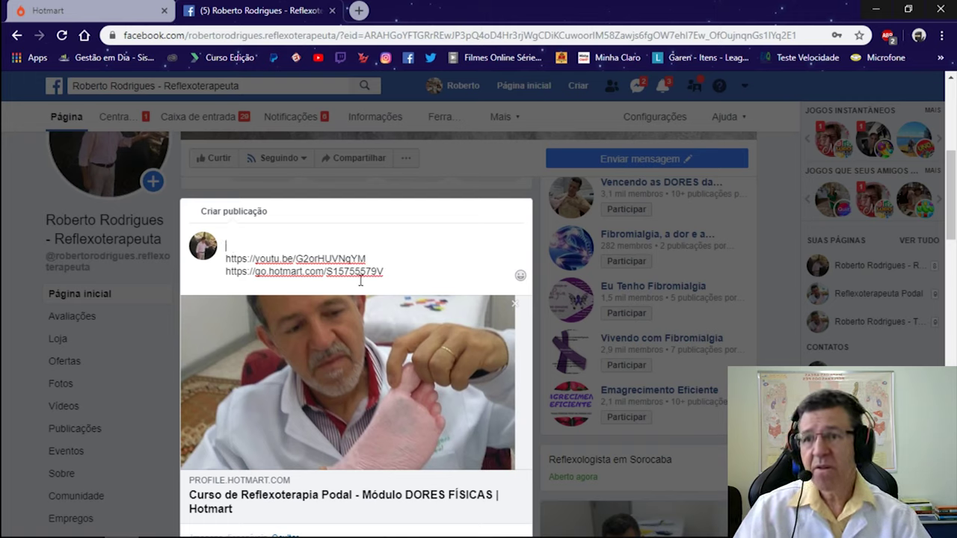
click(104, 17)
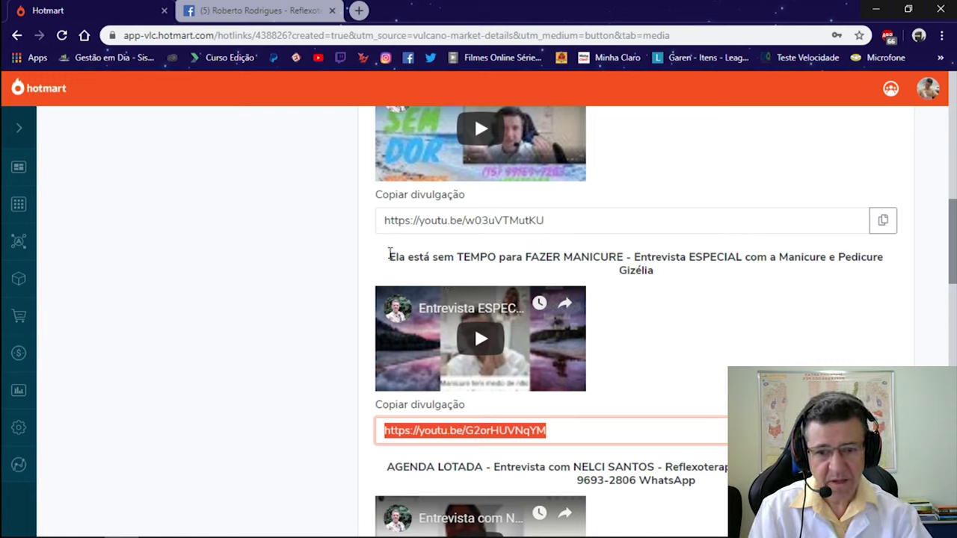
drag(390, 255, 654, 270)
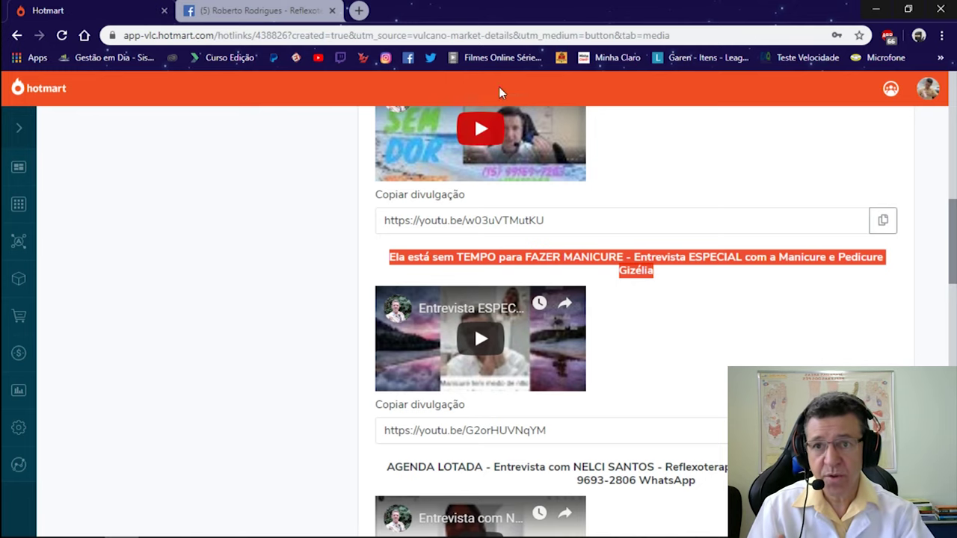
click(249, 16)
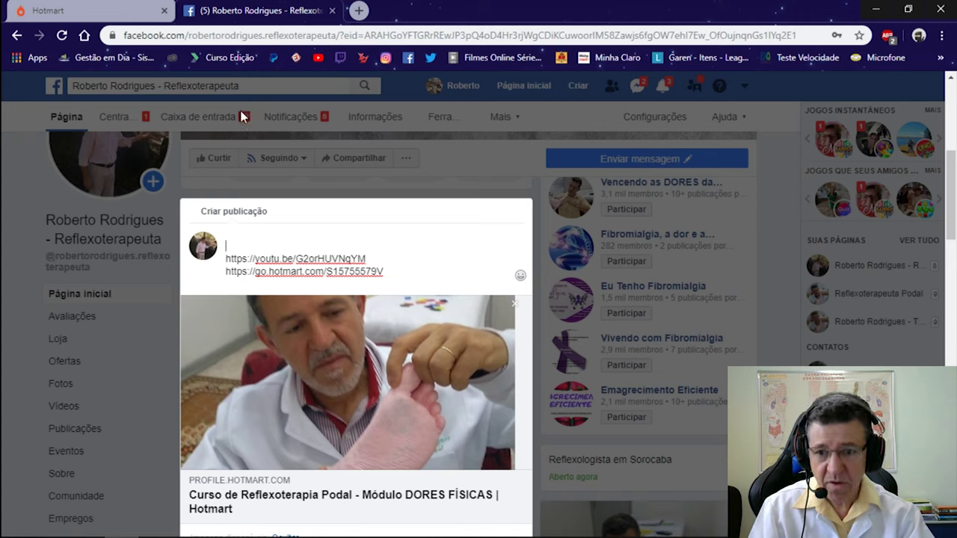
right_click(229, 248)
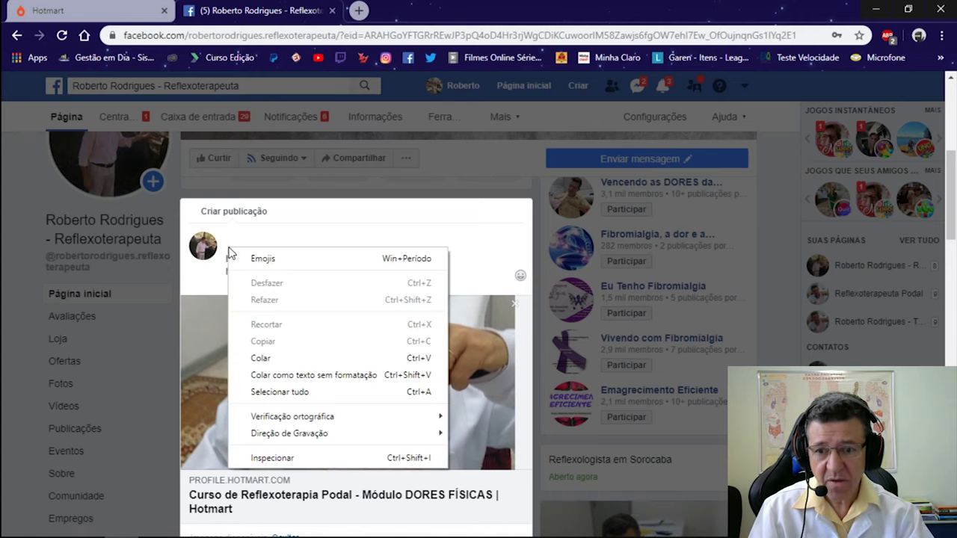
click(260, 358)
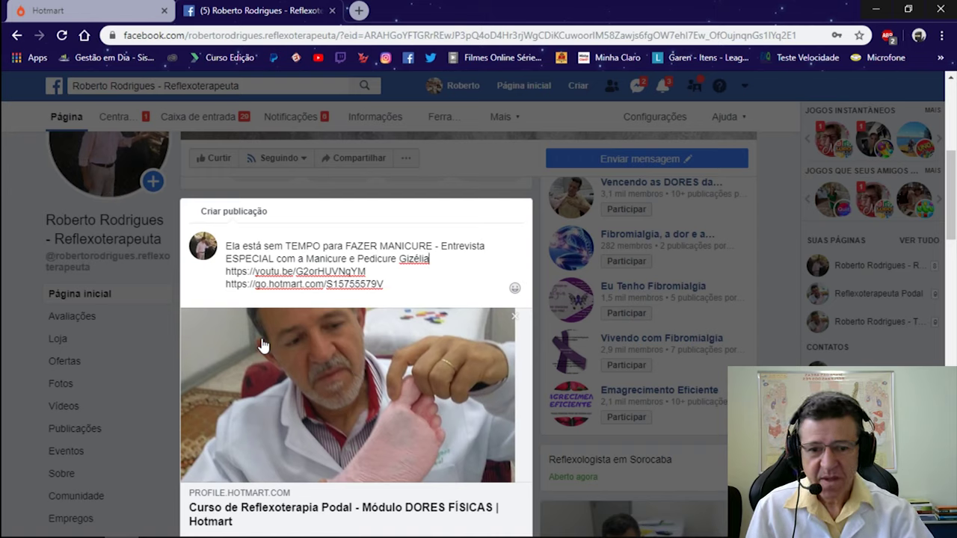
- Insert "Neste VÍDEO a" at the start of the post, before the video title
key(Up)
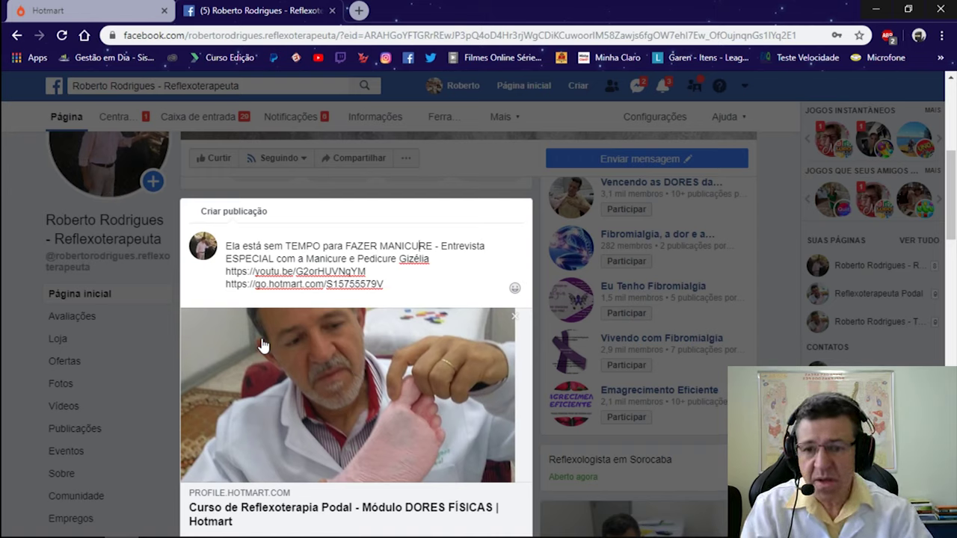
key(Left)
key(Left)
key(Left)
key(Left)
key(Left)
key(Left)
key(Left)
key(Left)
key(Left)
key(Left)
key(Left)
key(Left)
key(Left)
key(Left)
key(Left)
key(Left)
key(Left)
key(Left)
key(Left)
key(Left)
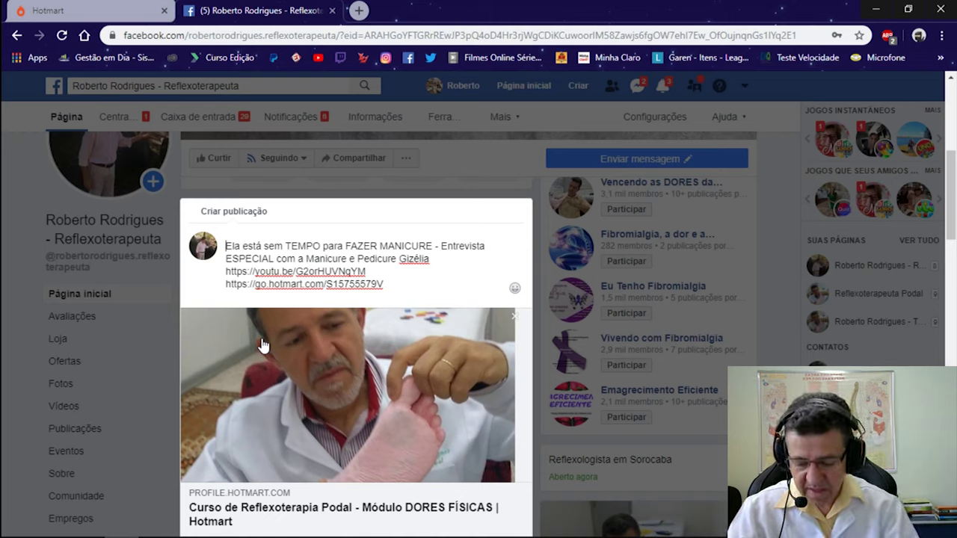
text(Nes)
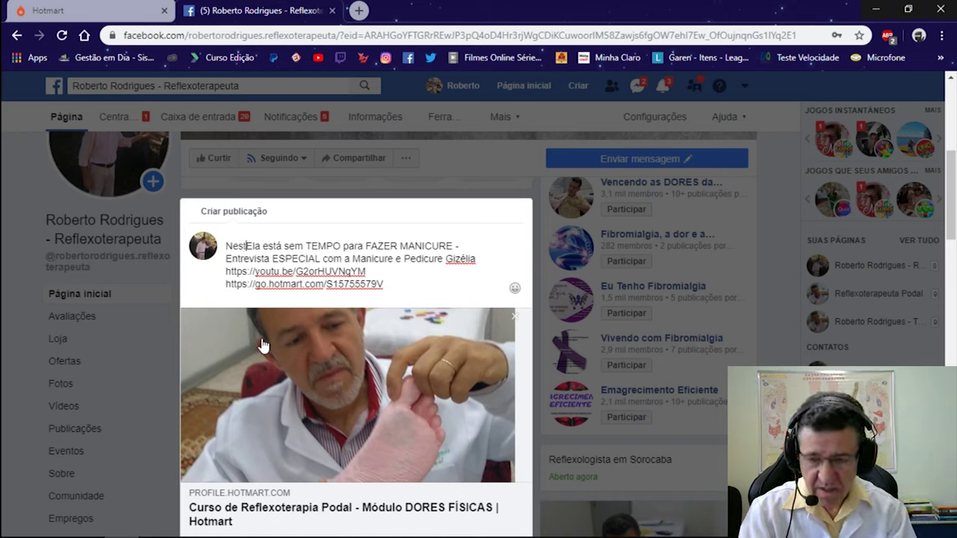
text(te)
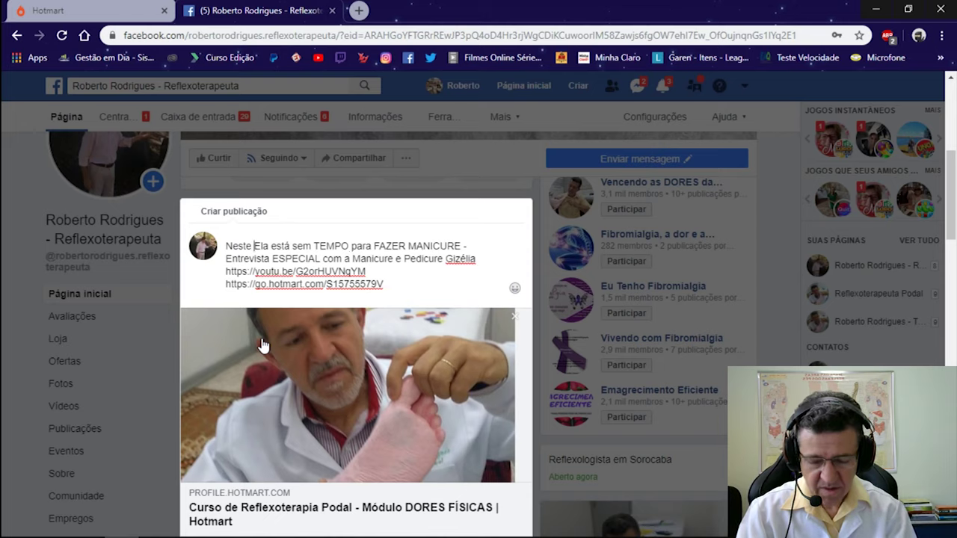
text( CE)
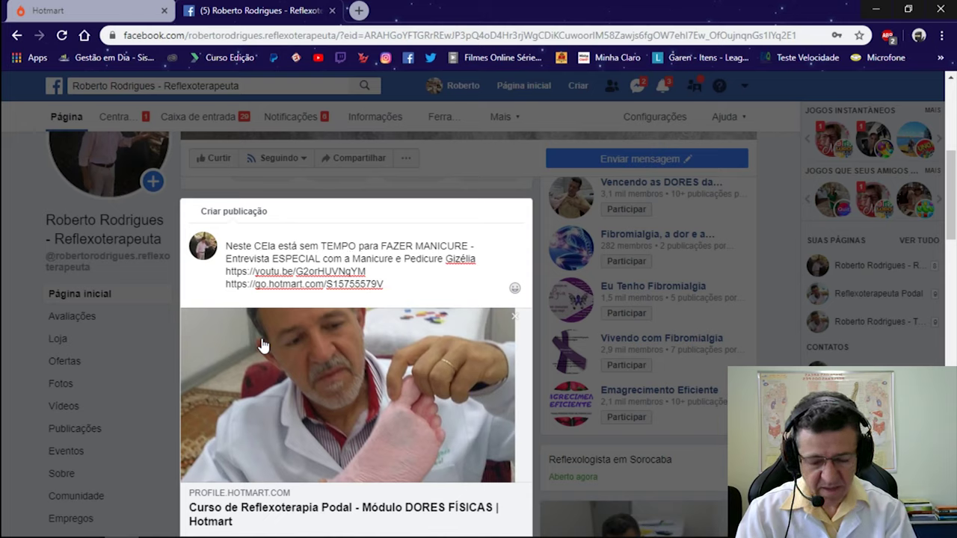
text(l)
key(BackSpace)
key(BackSpace)
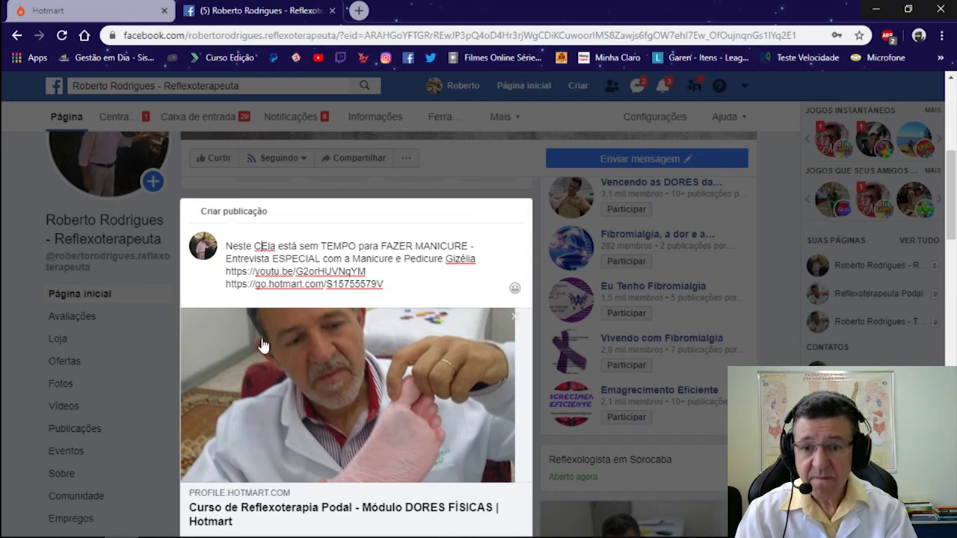
text(Ví)
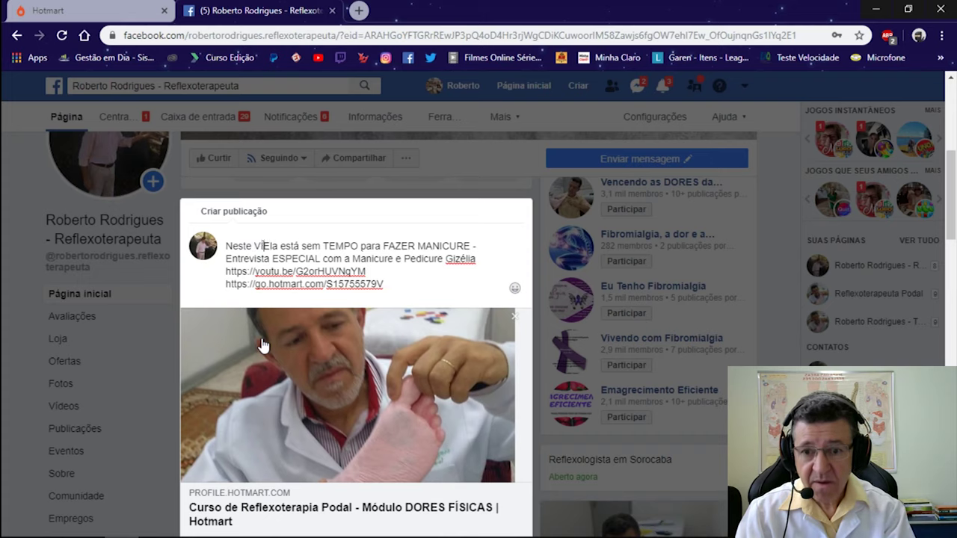
text(DEO)
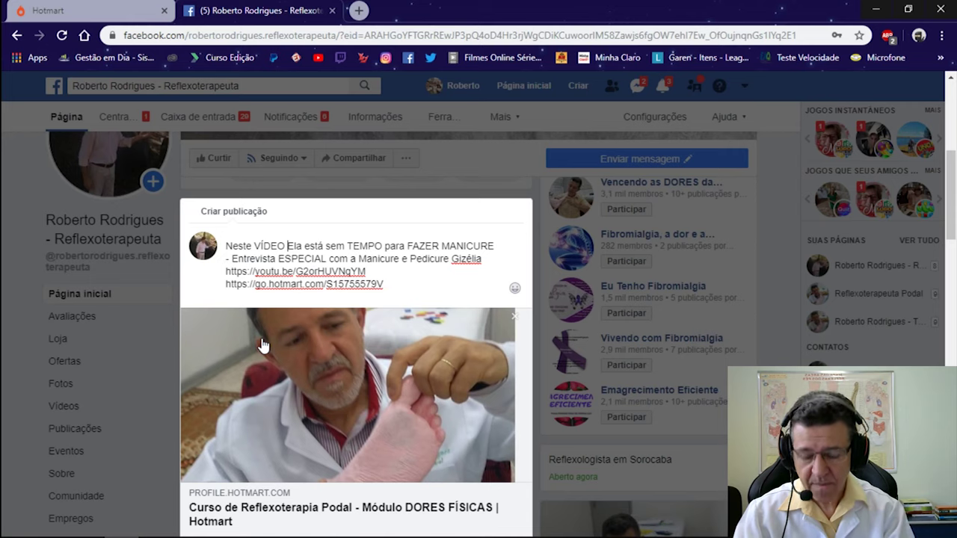
text(a)
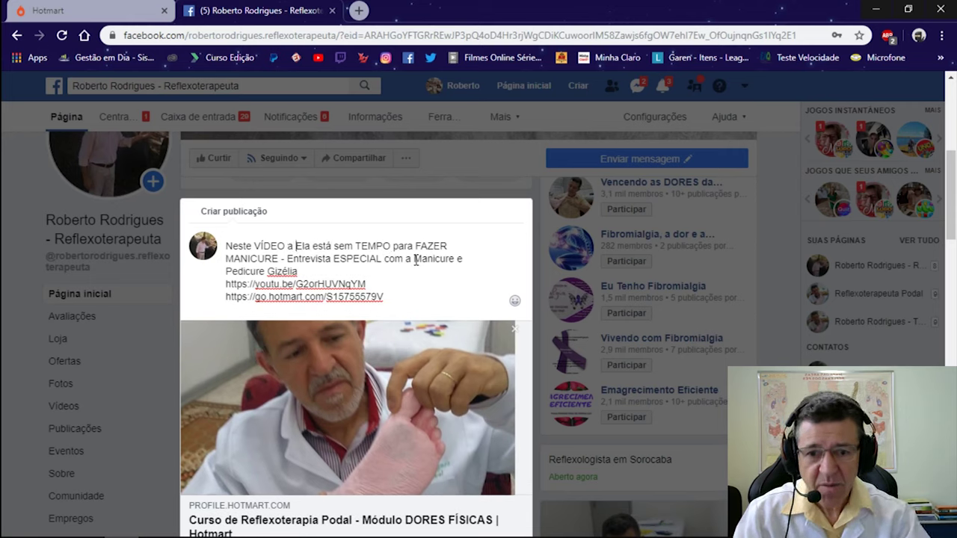
- Move "Manicure e Pedicure" and the interviewee's first name from the end of the title to just after "Neste VÍDEO a"
drag(414, 259, 396, 267)
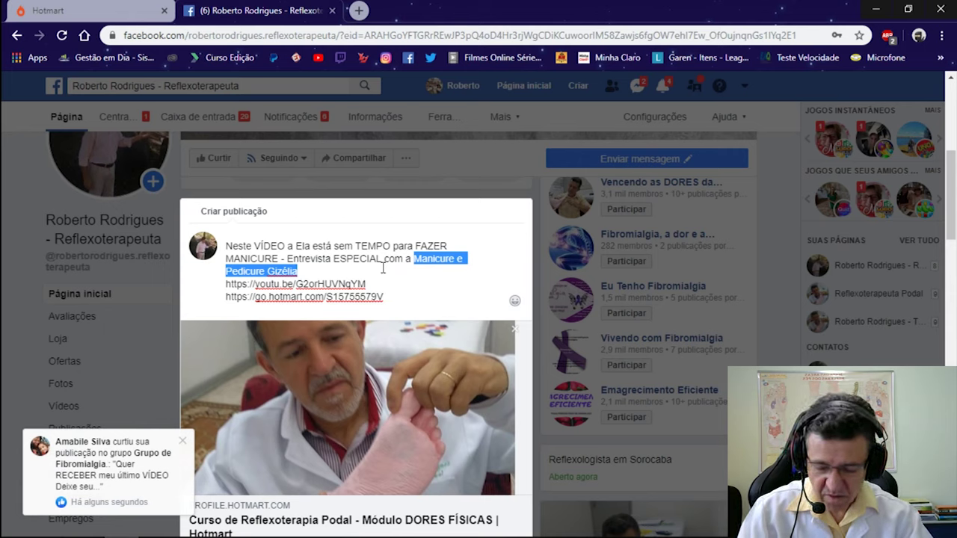
key(BackSpace)
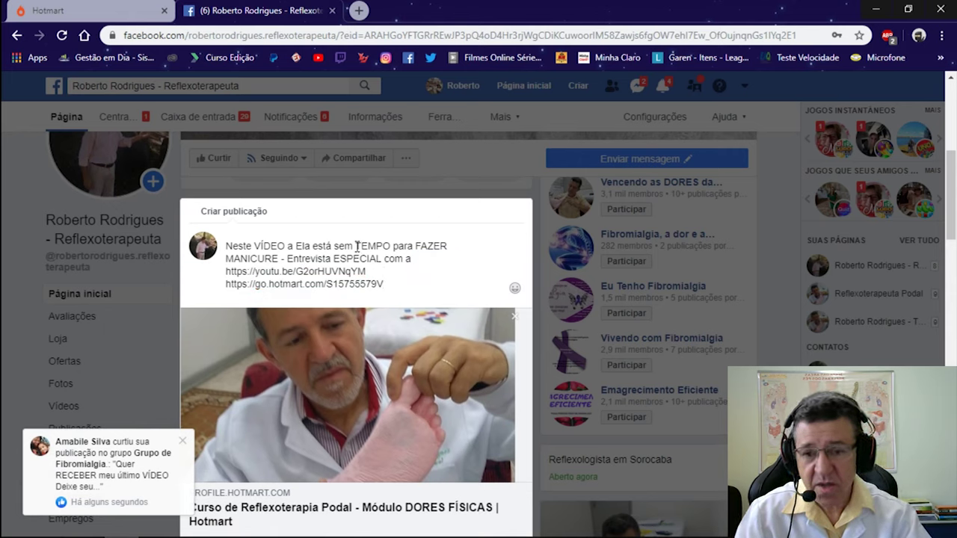
click(295, 246)
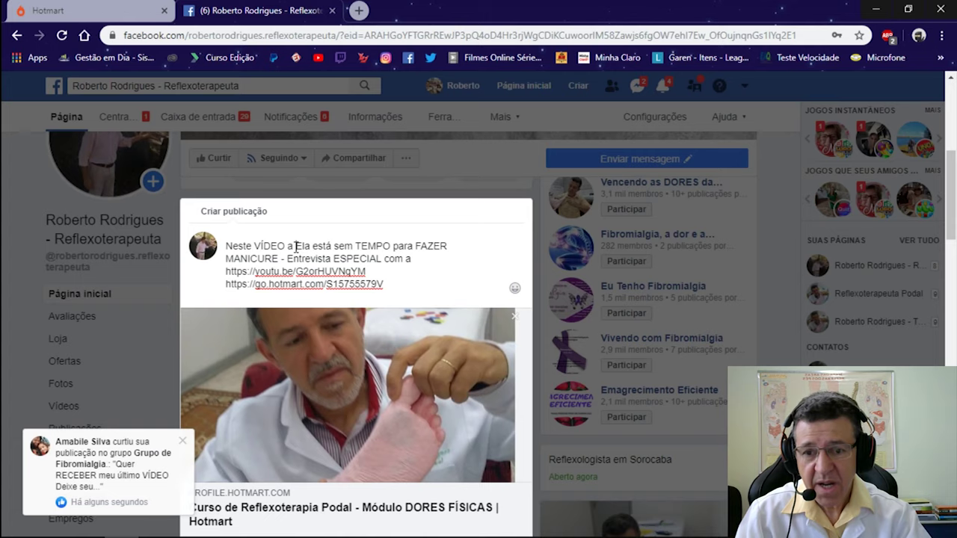
key(ctrl+z)
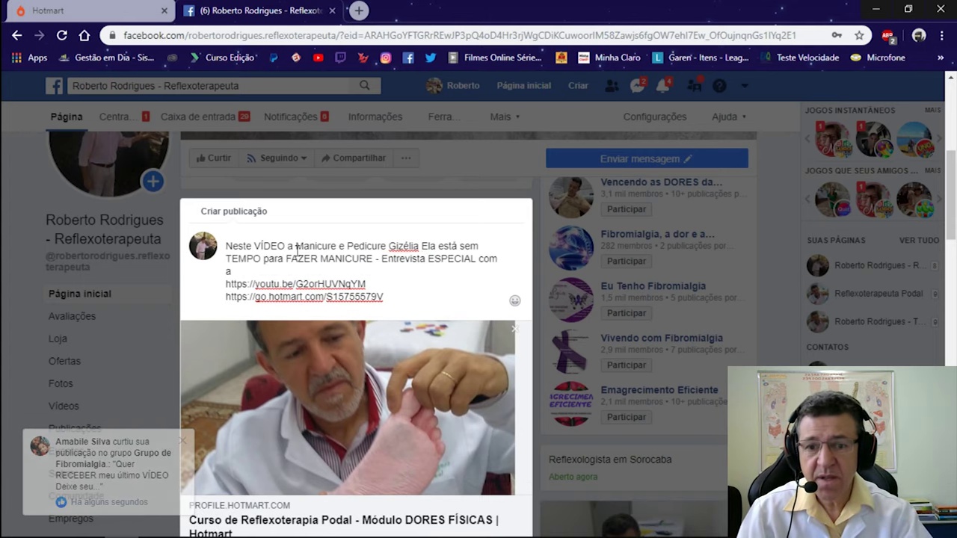
- Replace "Ela" with "diz que" in the post text and delete "- Entrevista ESPECIAL com a" after "FAZER MANICURE"
click(419, 248)
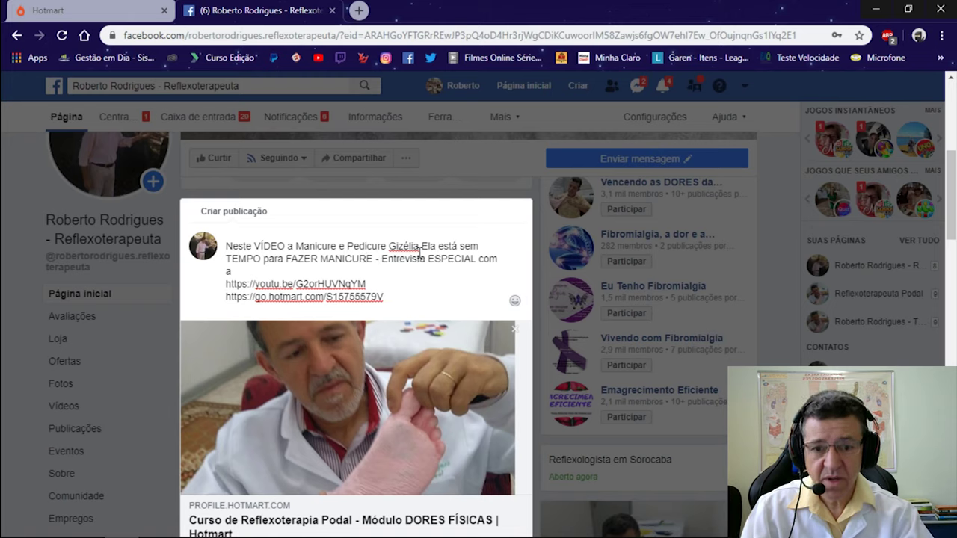
key(Delete)
key(Delete)
key(Delete)
text(diz que)
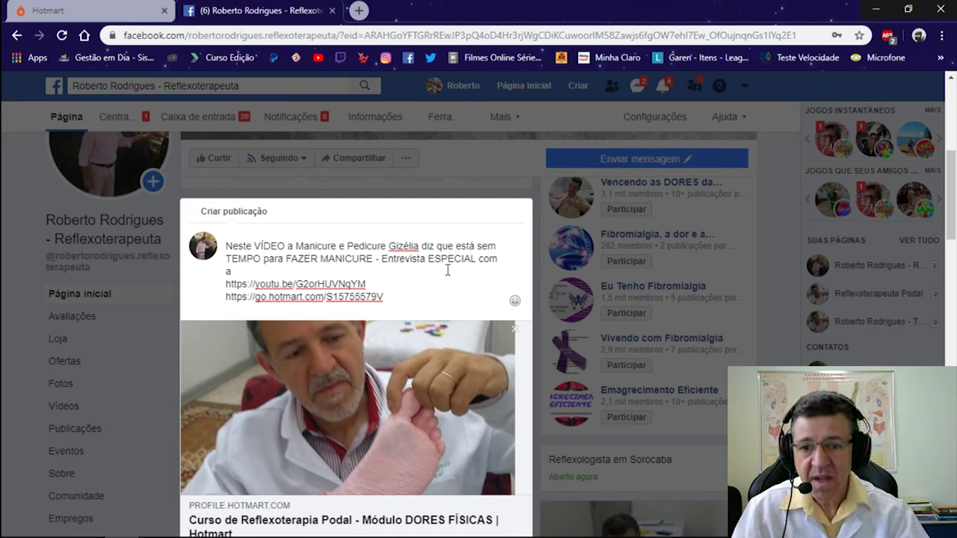
click(372, 258)
key(shift+Down)
key(Delete)
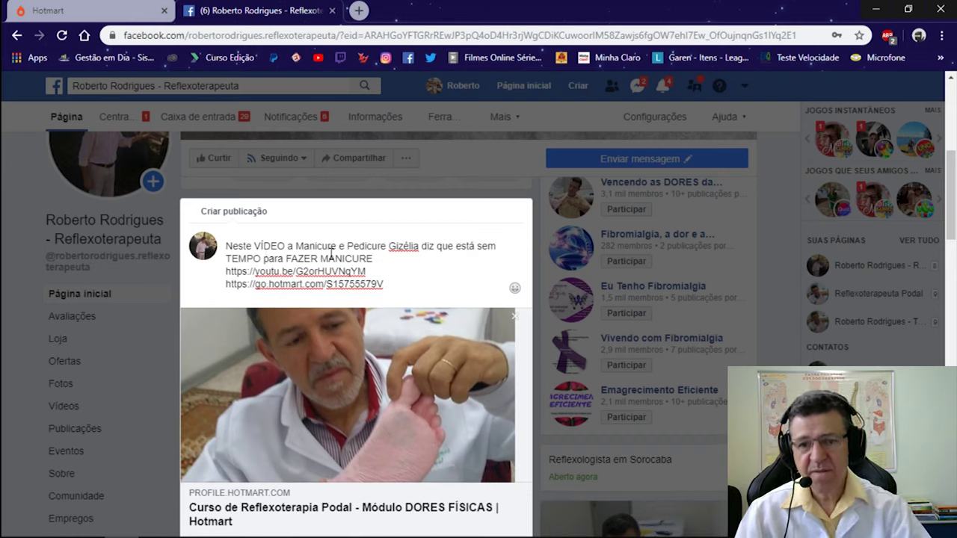
- Add "Clique e assista⤵️⤵️" and 👉 before the video link, and "No Link abaixo está a TRANSFORMAÇÃO da SUA VIDA" above the Hotmart link
key(ctrl+Home)
key(ctrl+Right)
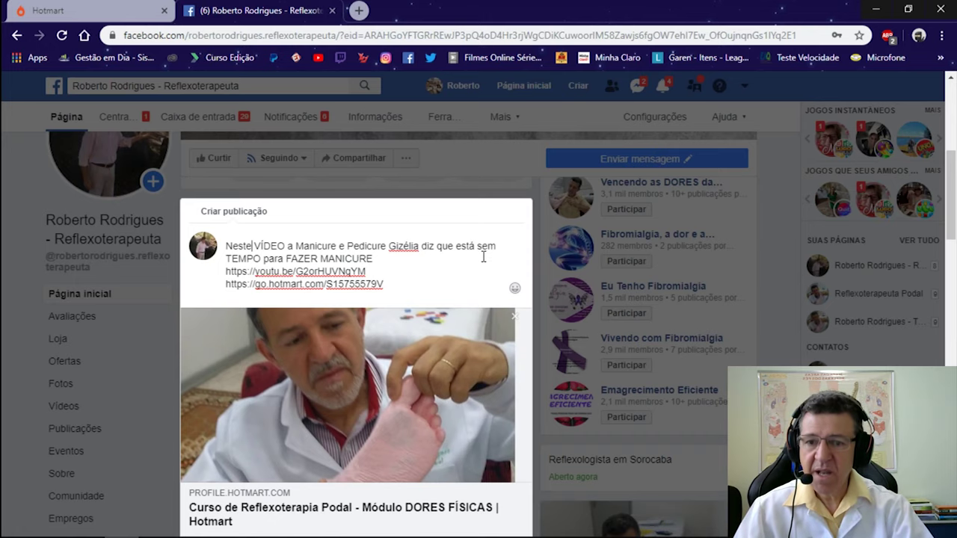
click(386, 260)
text(. Clique e assista⤵️⤵️ 👉 https://youtu.be/G2orHUVNgYM No Link abaixo está a TRANSFORMAÇÃO da SUA VIDA)
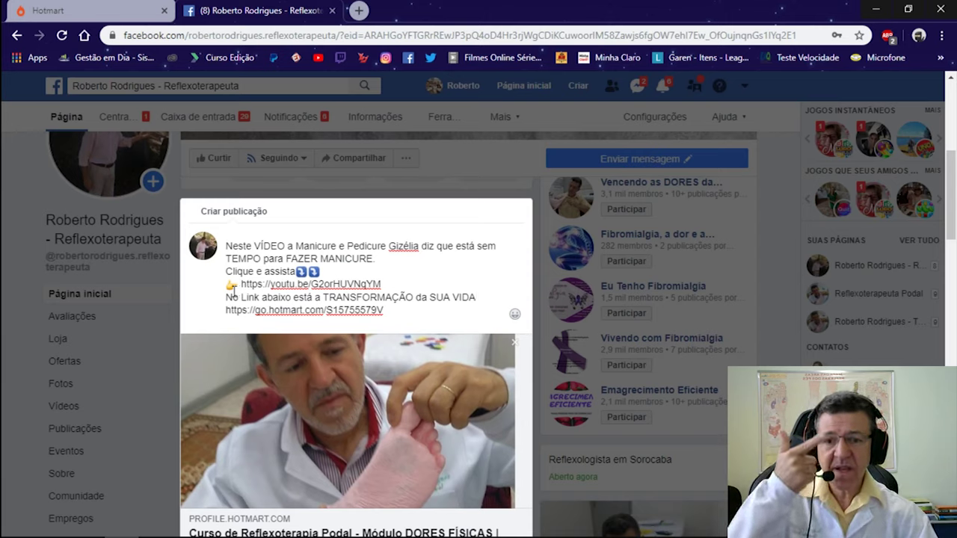
- Review the post's closing call-to-action line, the link preview and the sharing options of the draft
click(225, 296)
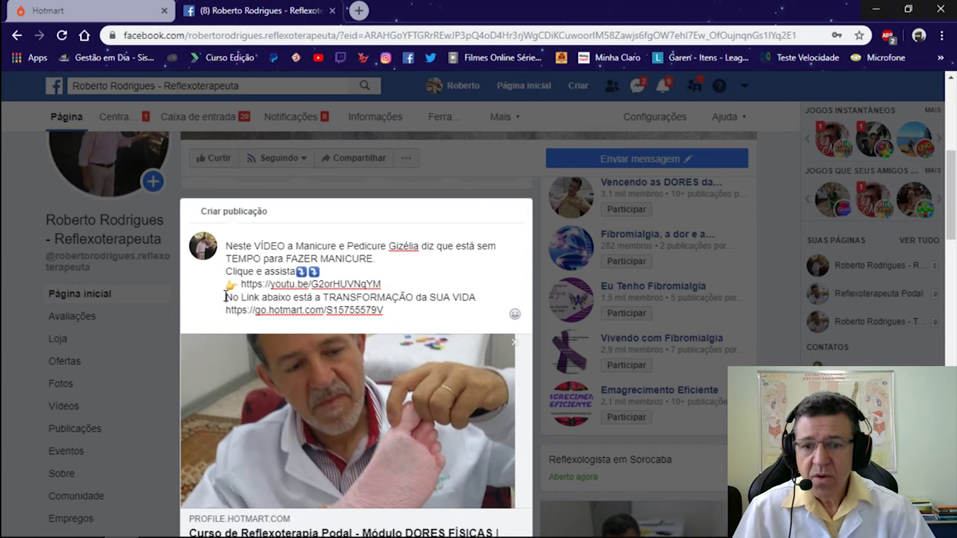
key(Right)
key(Right)
key(Right)
key(Right)
key(Right)
key(Right)
key(Right)
key(Right)
key(Right)
key(Right)
key(Right)
key(Right)
key(Right)
key(Right)
key(Right)
key(Right)
key(Right)
key(Right)
key(Right)
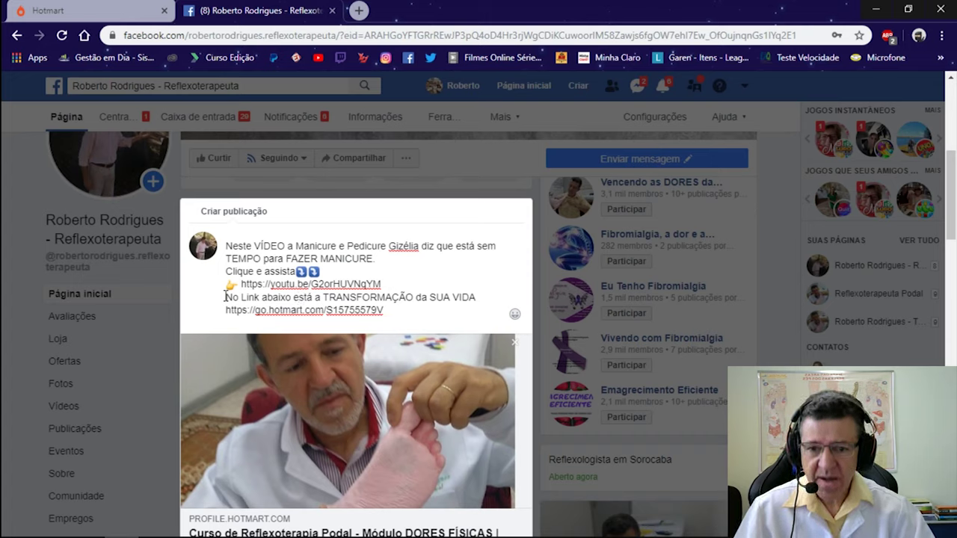
key(Right)
key(Right)
key(Right)
key(Right)
key(Right)
key(Right)
key(Right)
key(Right)
key(Right)
key(Right)
key(Right)
key(Right)
key(Right)
key(Right)
key(Right)
key(Right)
key(Right)
key(Right)
key(Right)
key(Right)
key(Right)
key(Right)
key(Right)
key(Right)
key(Right)
key(Right)
key(Right)
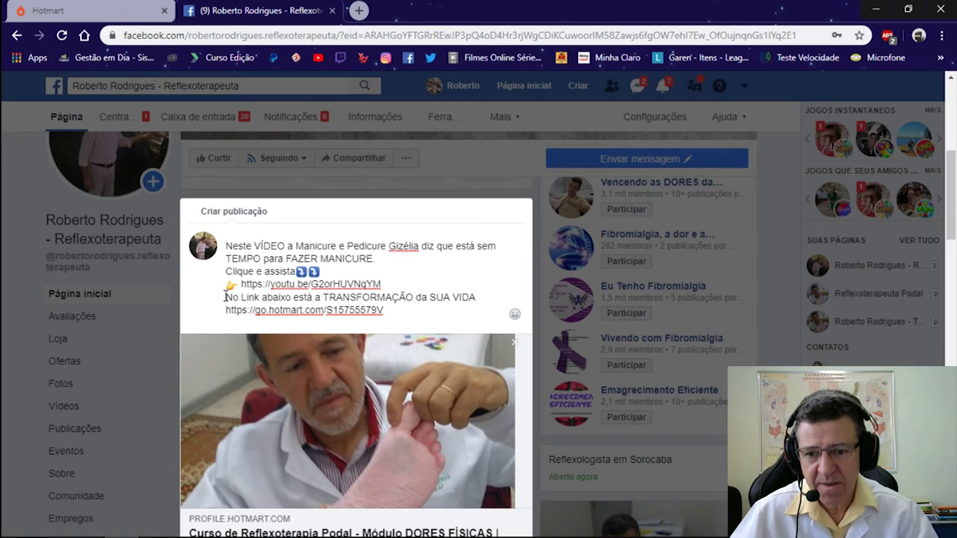
scroll(314, 357, down, 5)
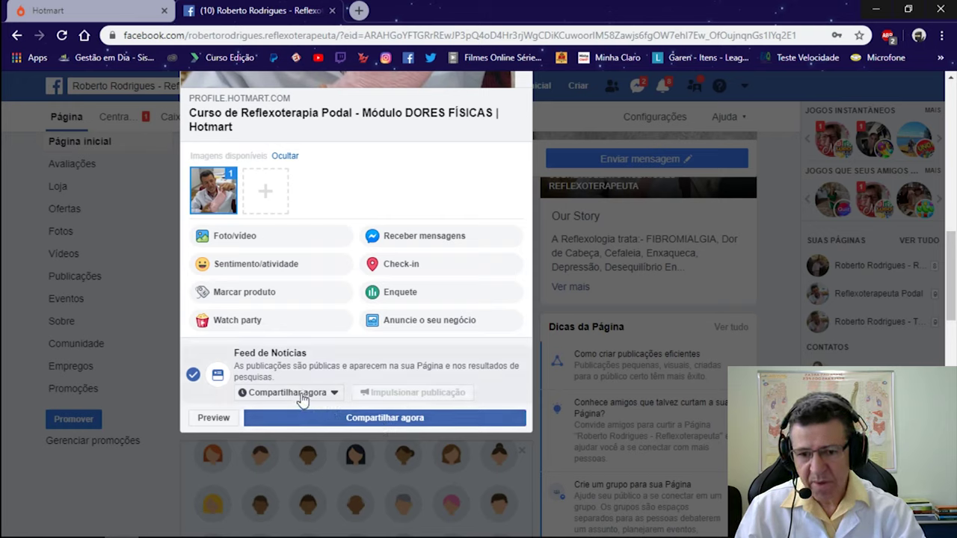
- Publish the Page post immediately and review its text, links and course preview on the Page
click(401, 421)
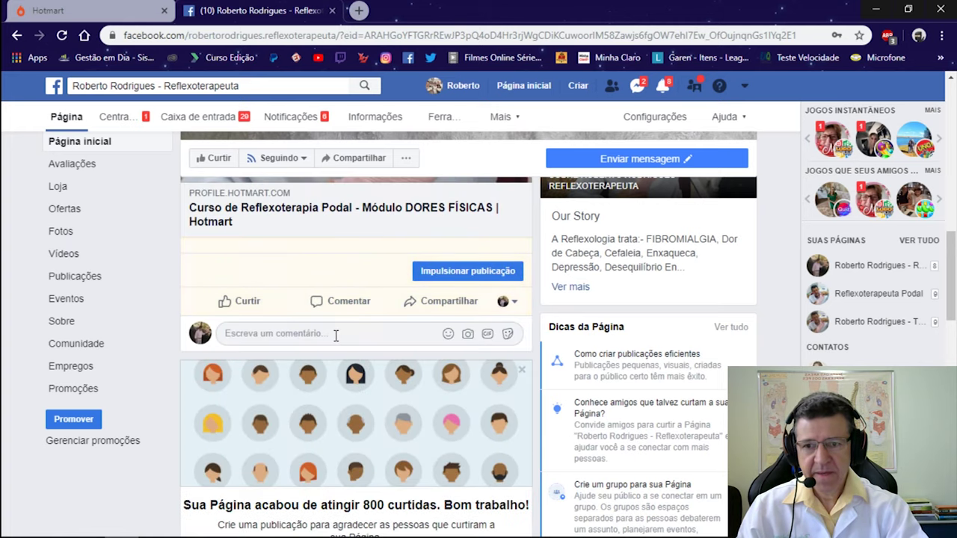
scroll(310, 294, up, 4)
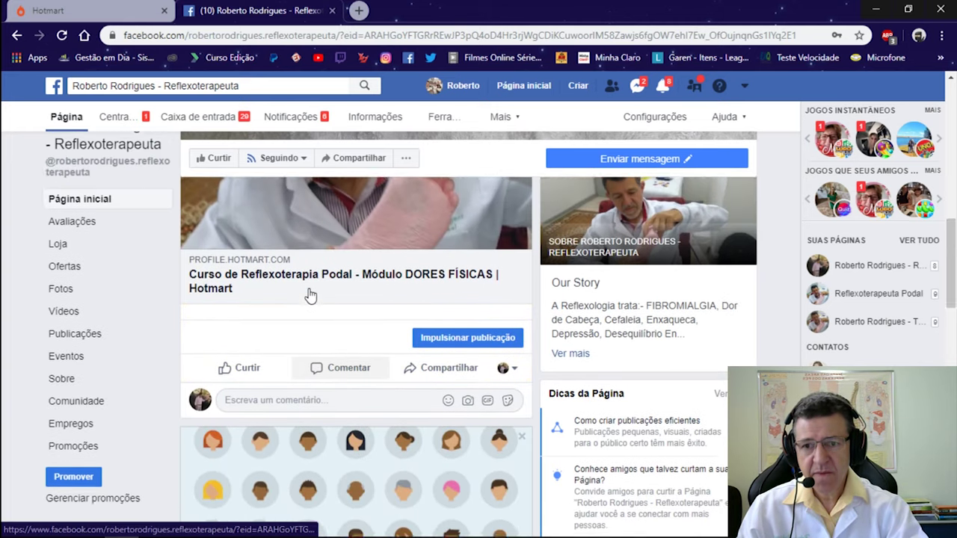
scroll(310, 294, up, 2)
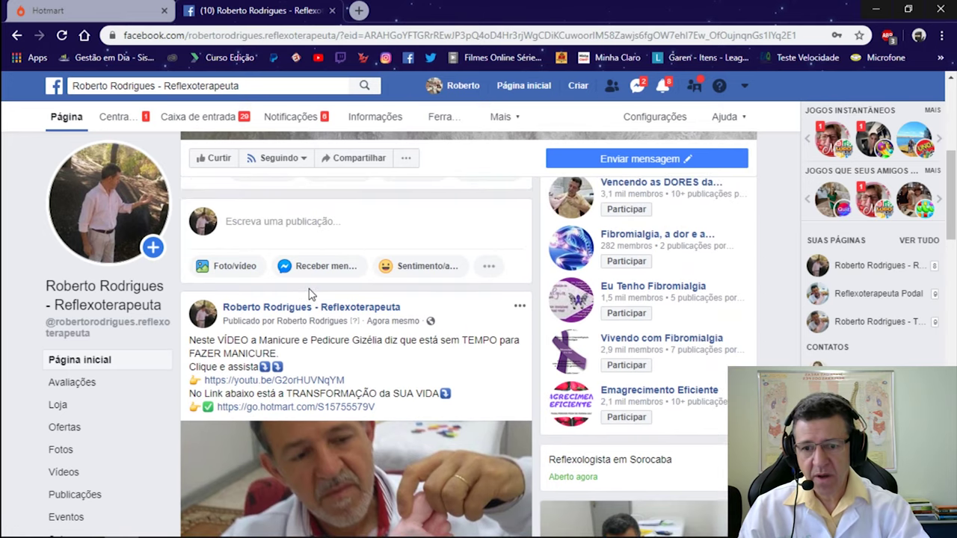
scroll(310, 294, down, 2)
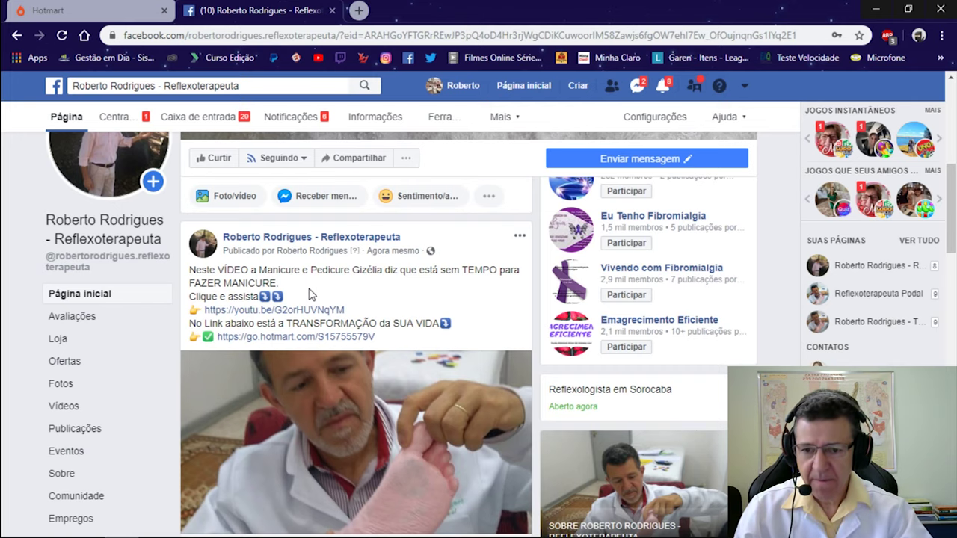
scroll(310, 293, down, 1)
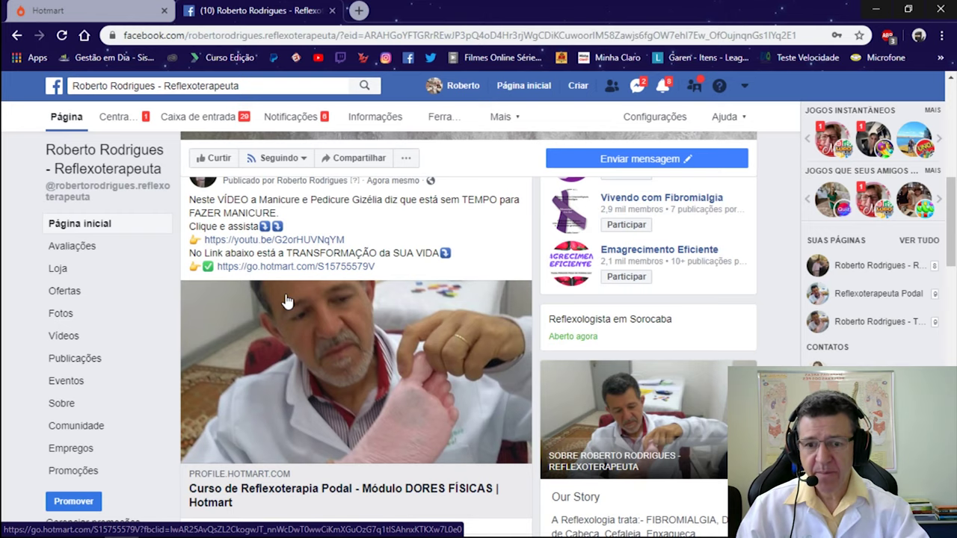
scroll(291, 305, down, 2)
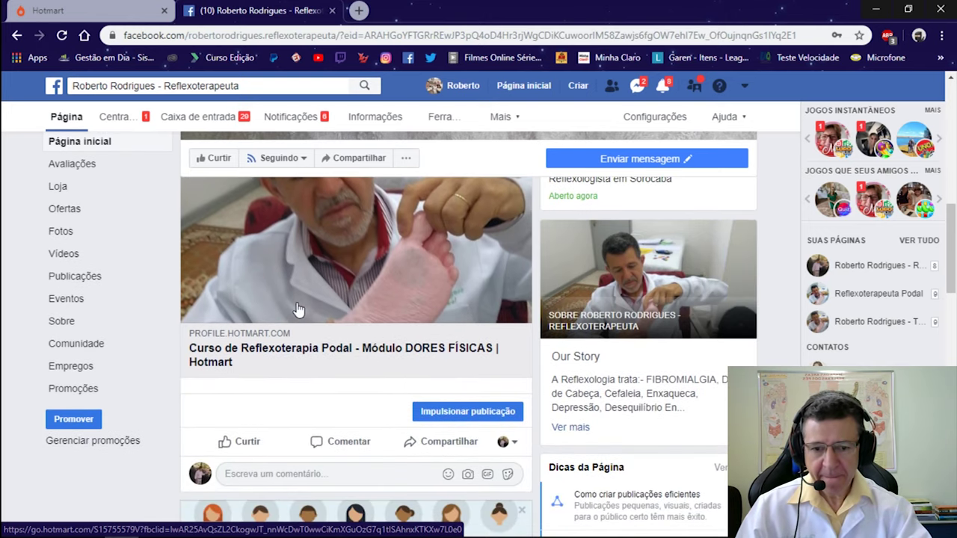
scroll(298, 308, up, 3)
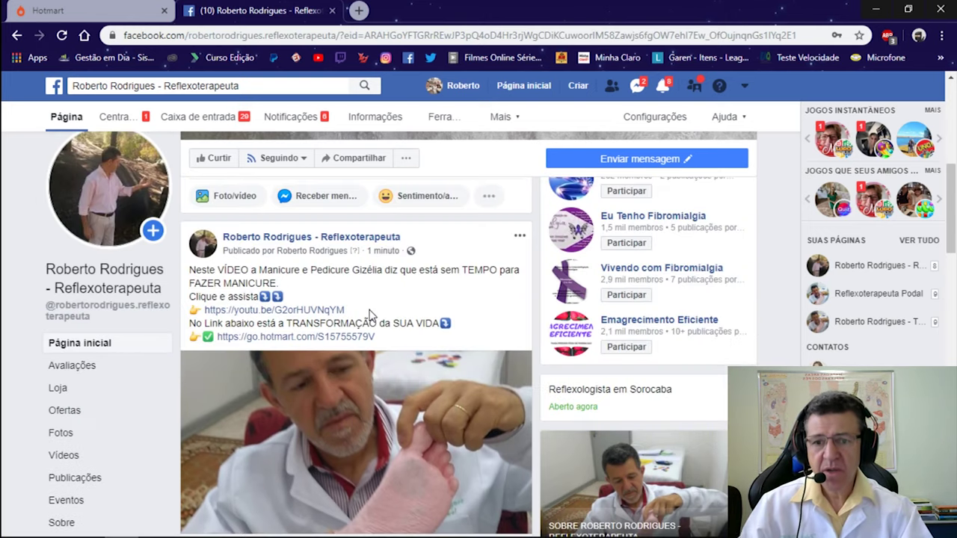
scroll(370, 314, down, 3)
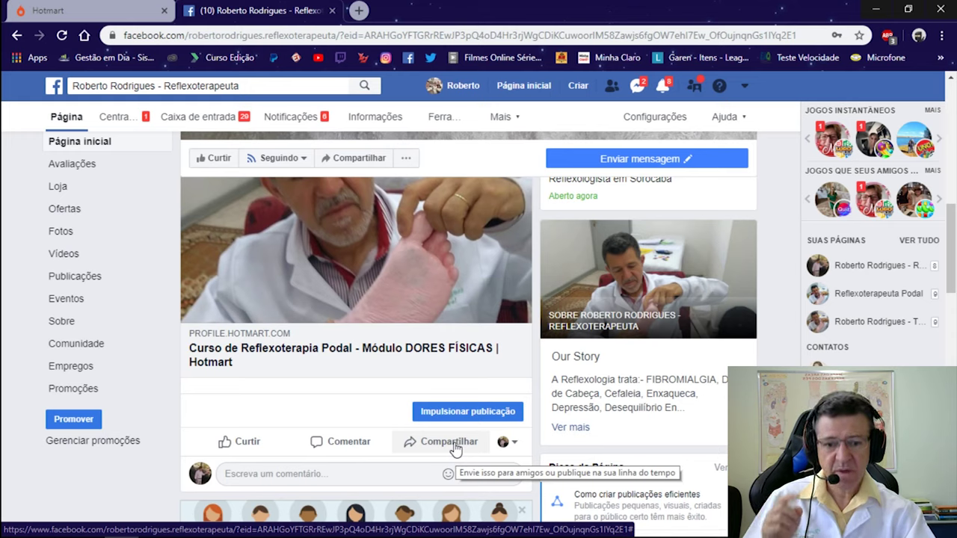
click(455, 448)
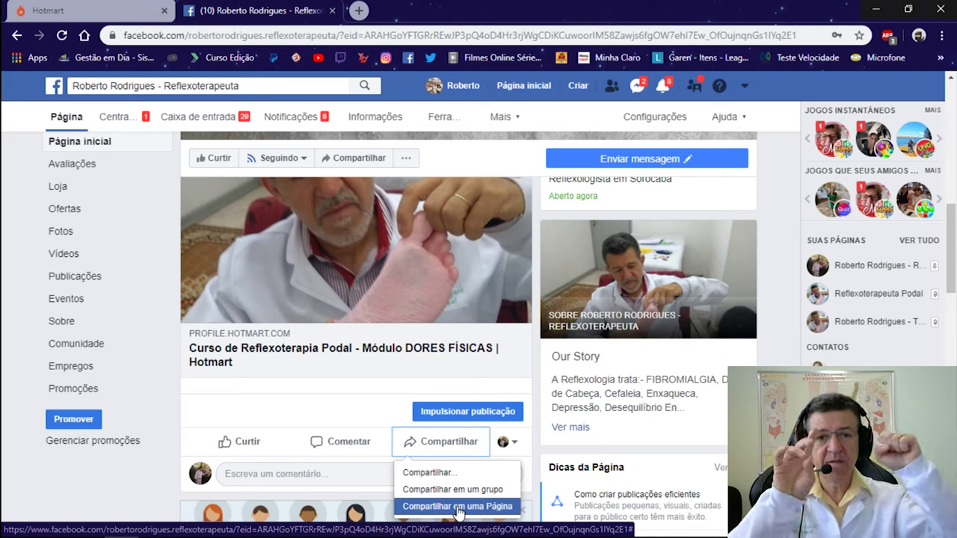
scroll(463, 379, down, 1)
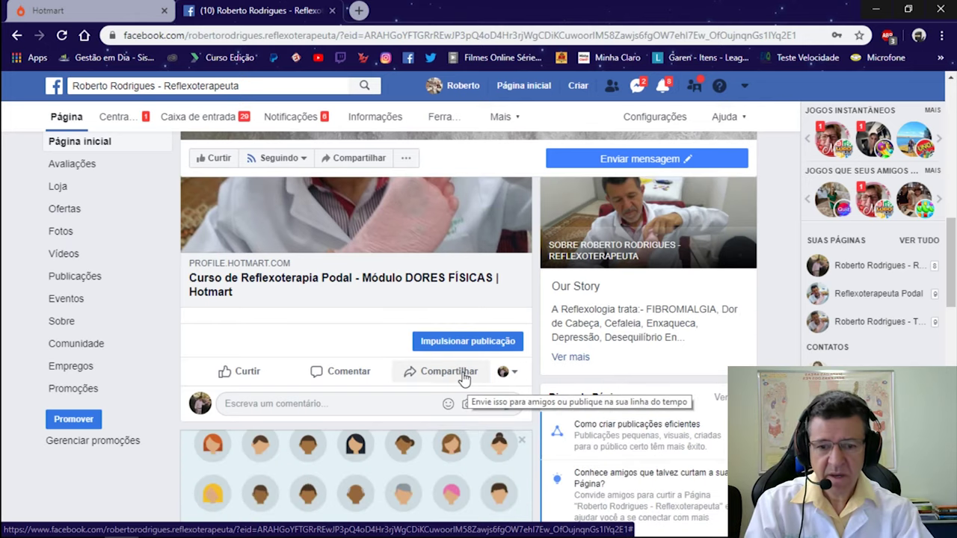
scroll(462, 380, up, 1)
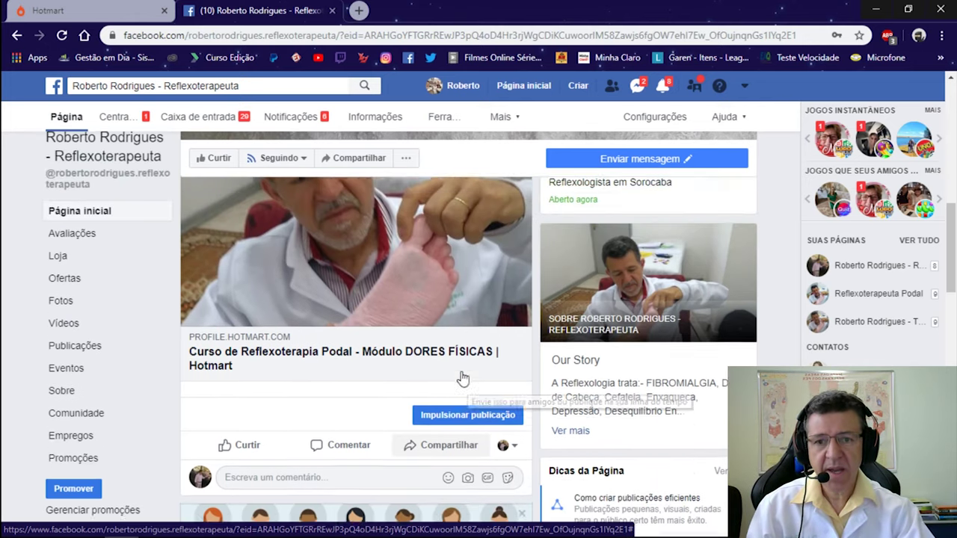
scroll(454, 381, down, 1)
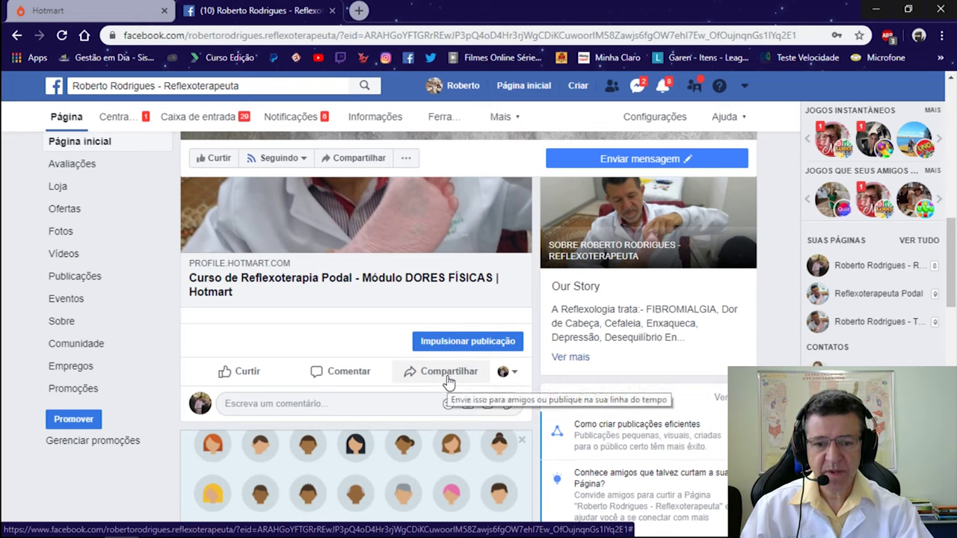
click(448, 374)
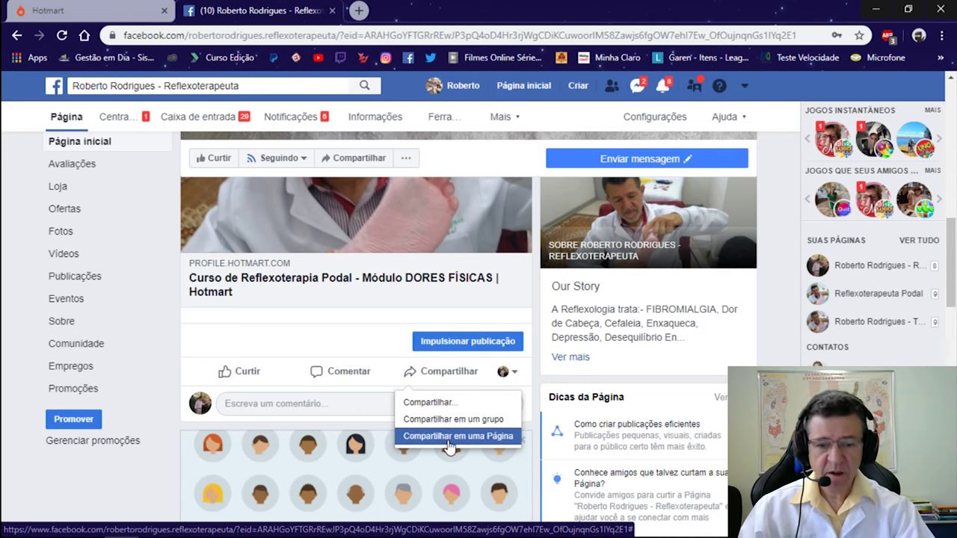
click(438, 403)
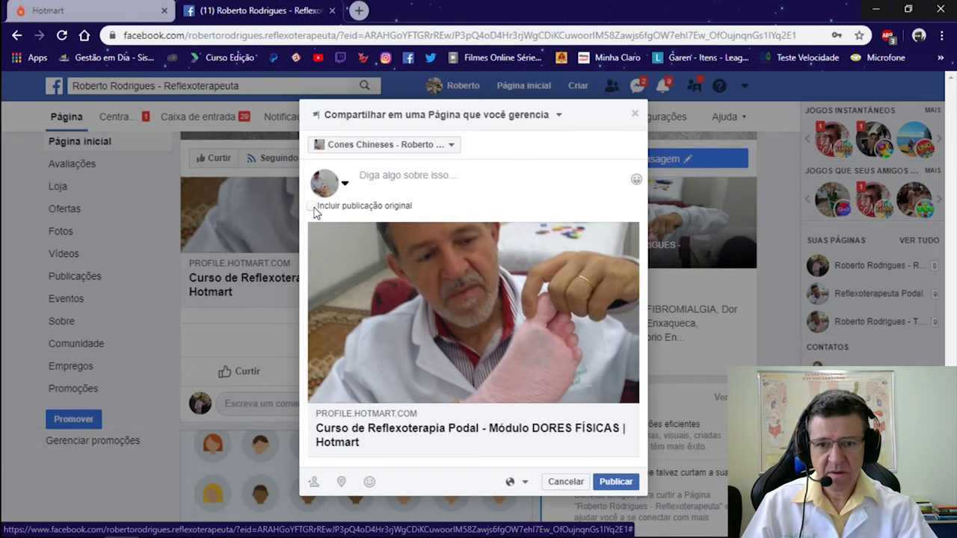
click(313, 209)
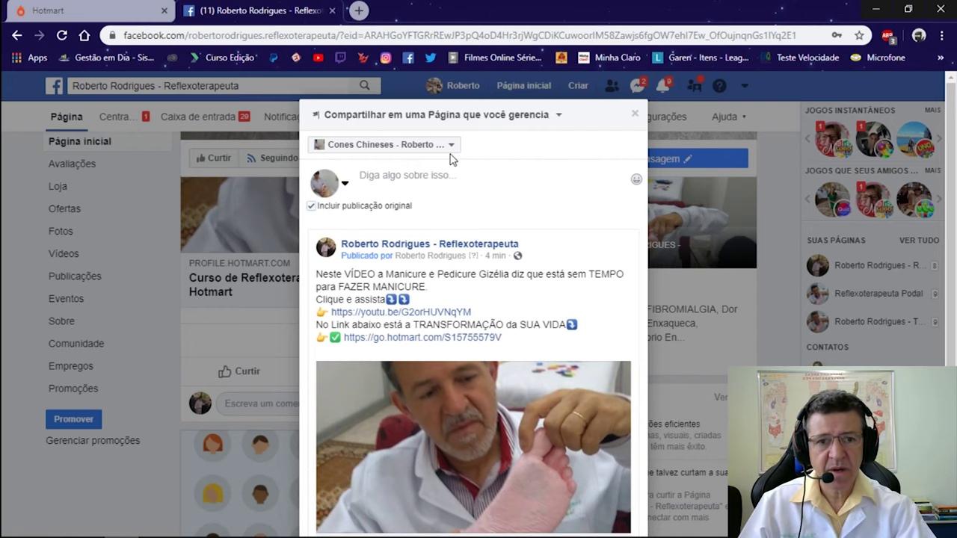
click(635, 114)
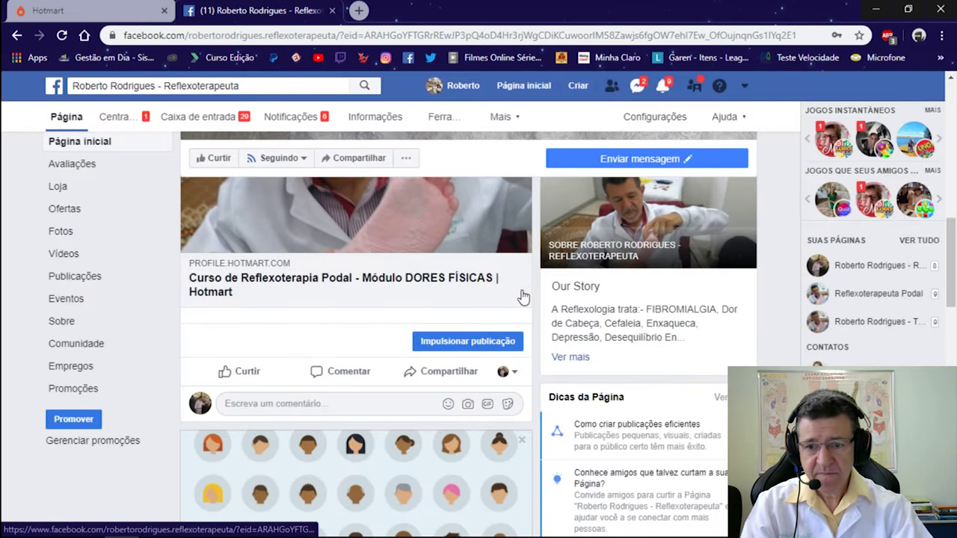
- Copy the full text of the published Page post, from "Neste VÍDEO" through the Hotmart link
scroll(430, 293, up, 3)
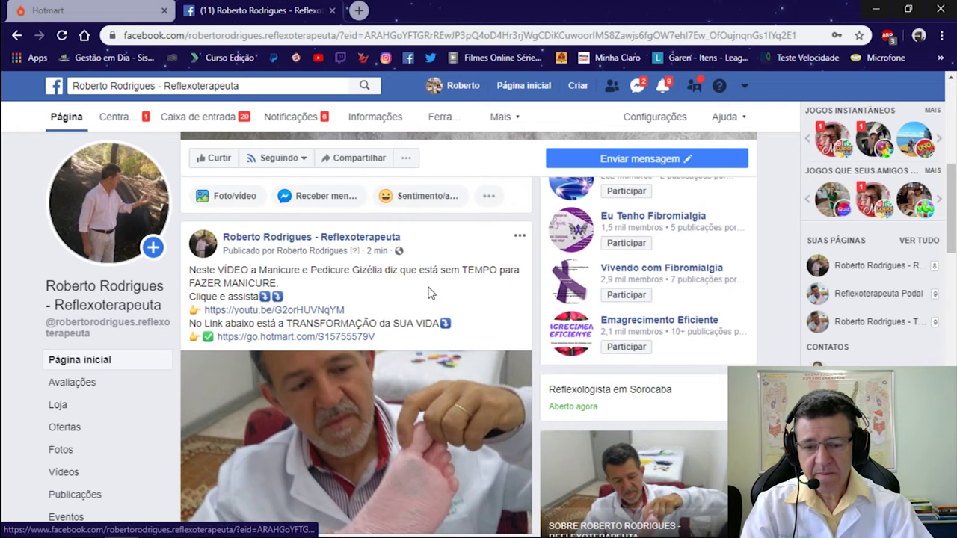
scroll(430, 292, down, 3)
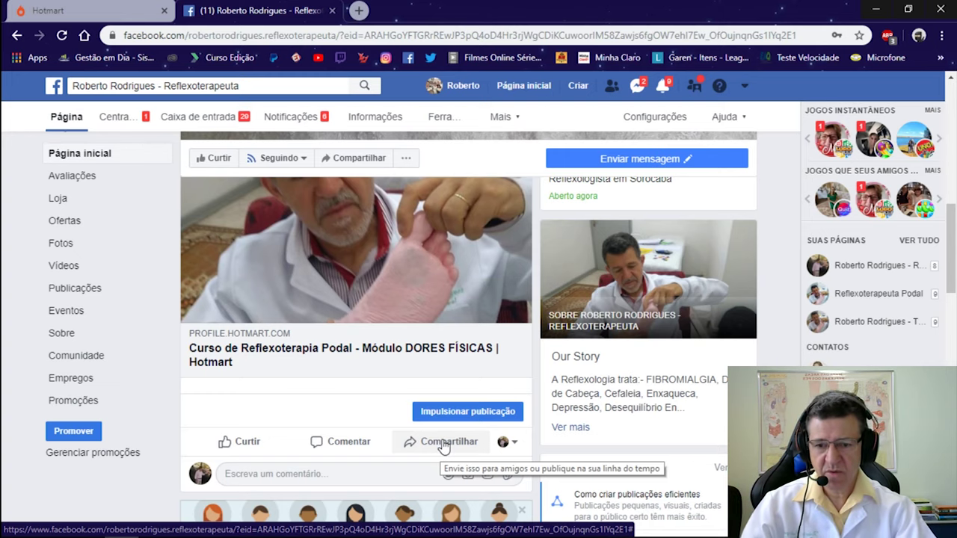
scroll(441, 445, up, 3)
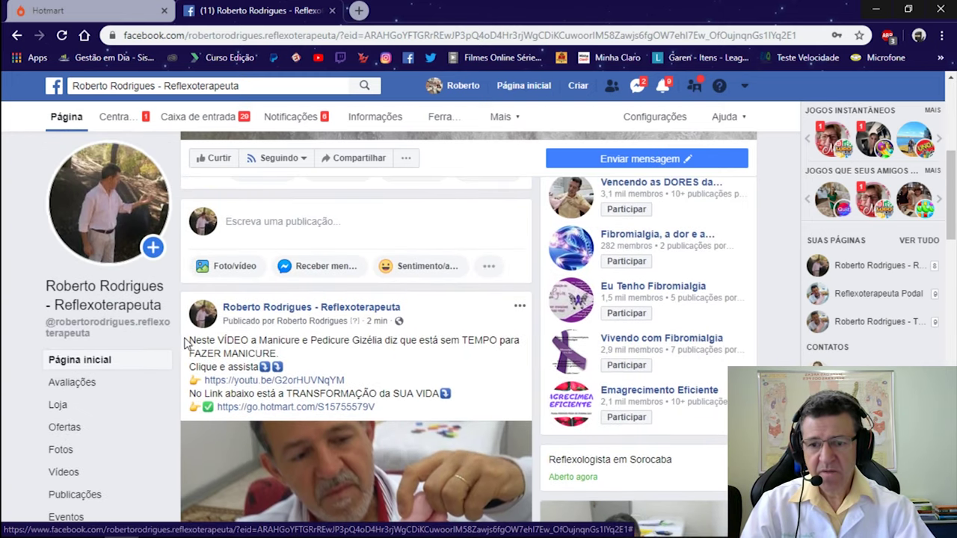
drag(190, 340, 389, 415)
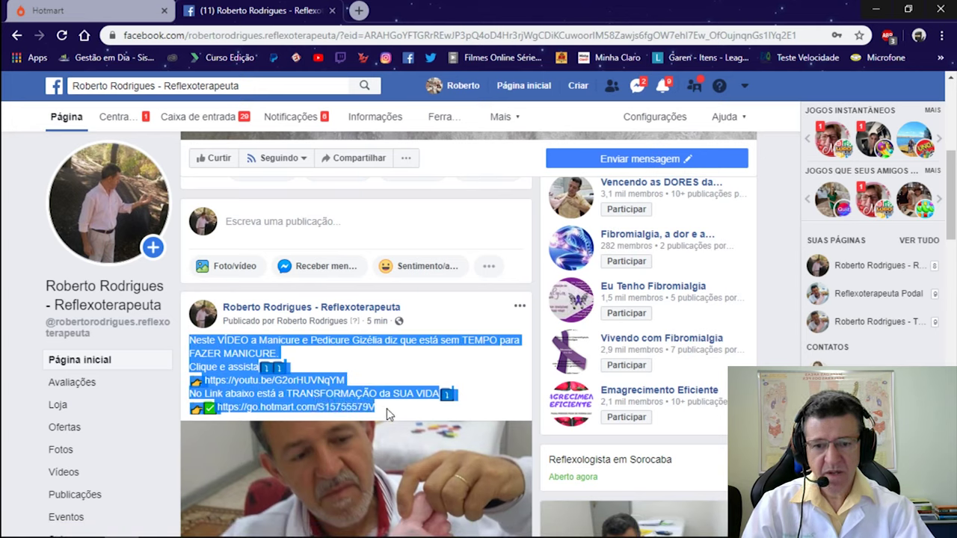
right_click(386, 412)
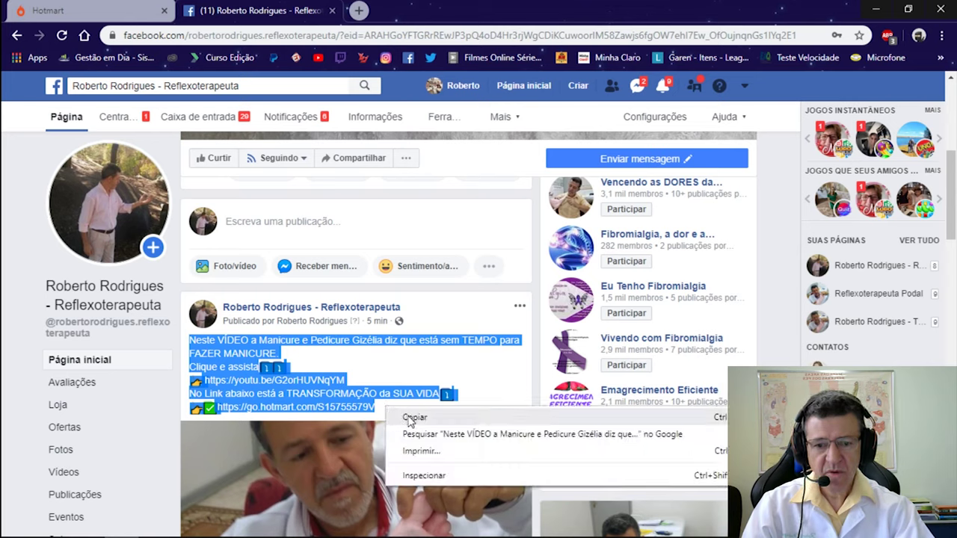
click(411, 418)
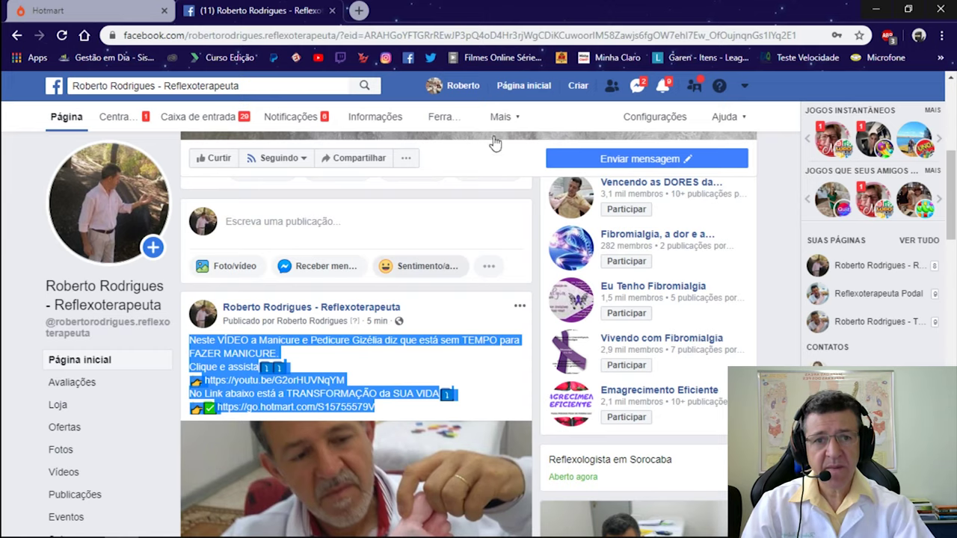
- Go to the personal home feed and paste the copied promotional text into a new post
click(513, 93)
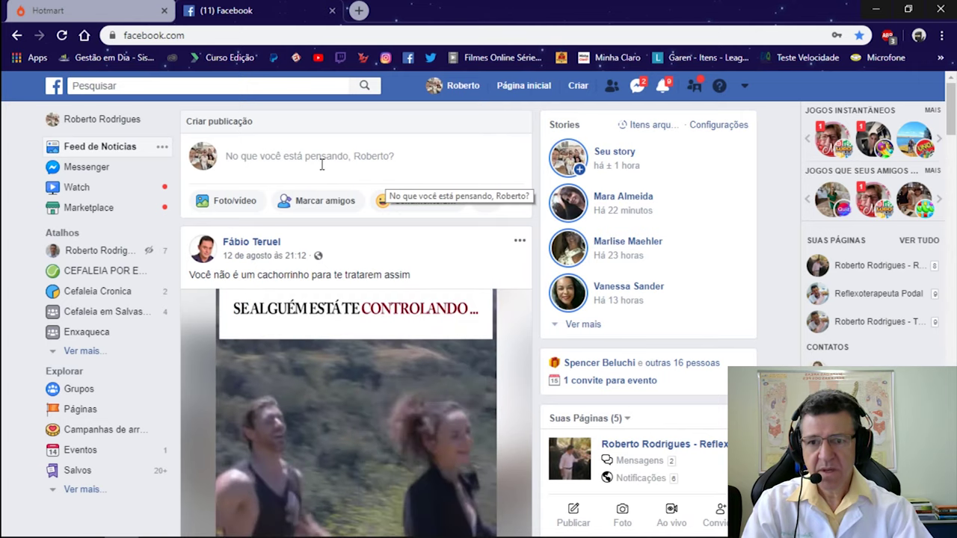
click(322, 164)
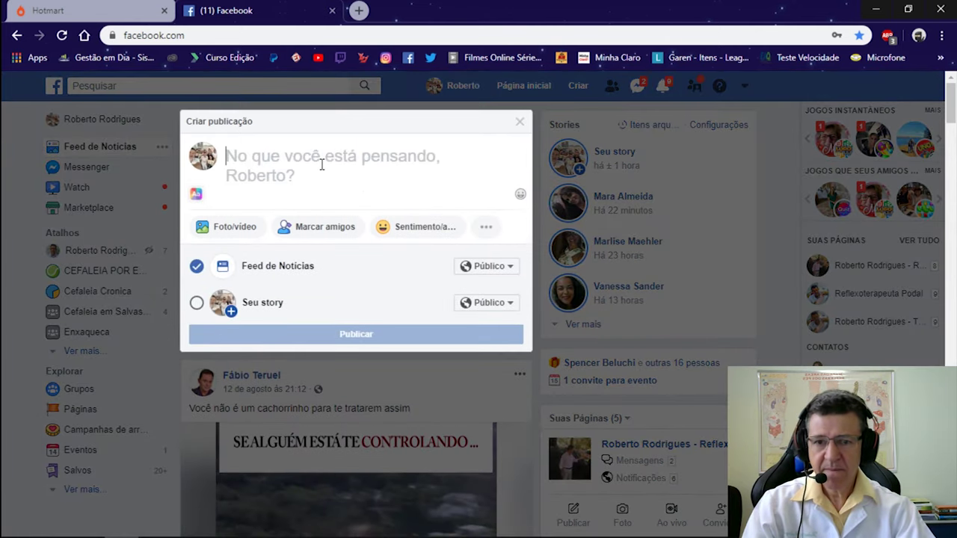
right_click(313, 162)
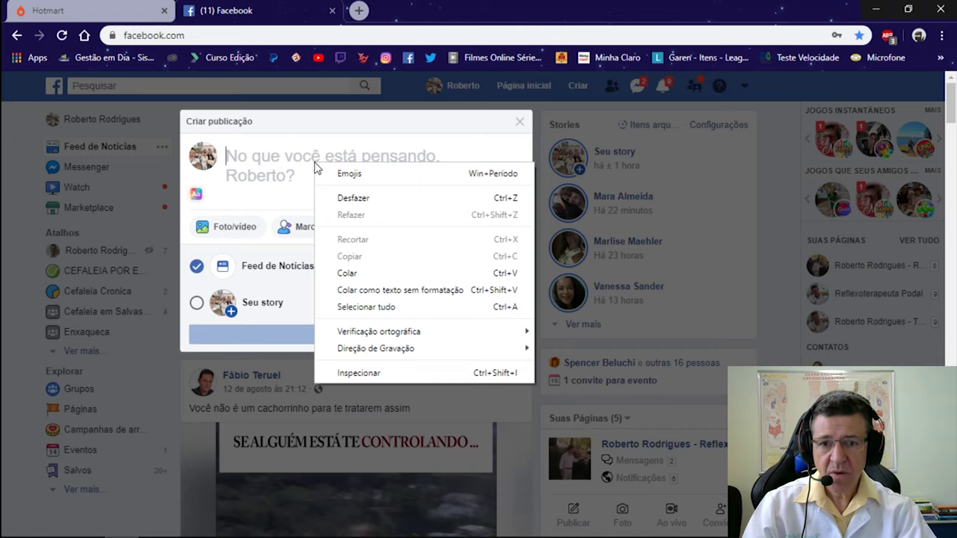
click(345, 273)
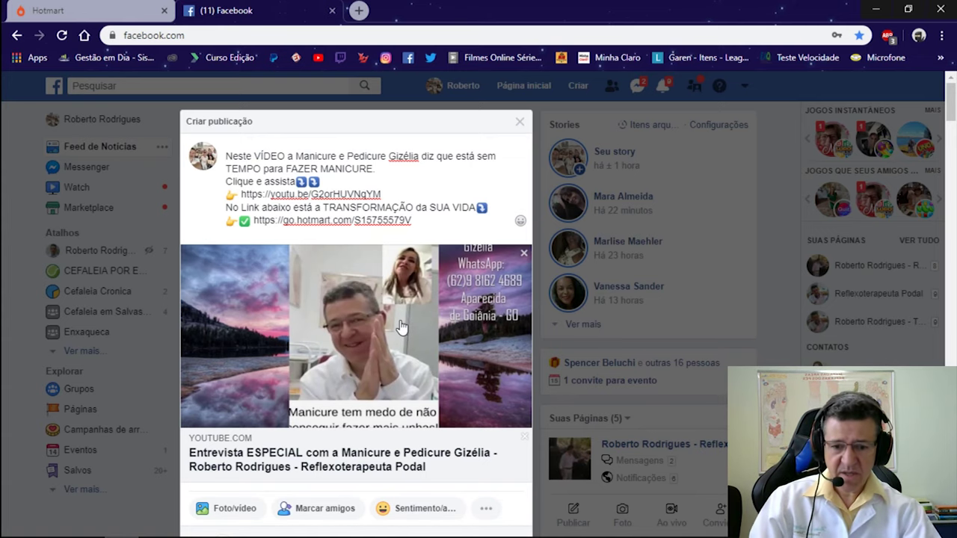
- Include "Seu story" alongside "Feed de Notícias" as a destination and publish the personal post
scroll(401, 327, down, 1)
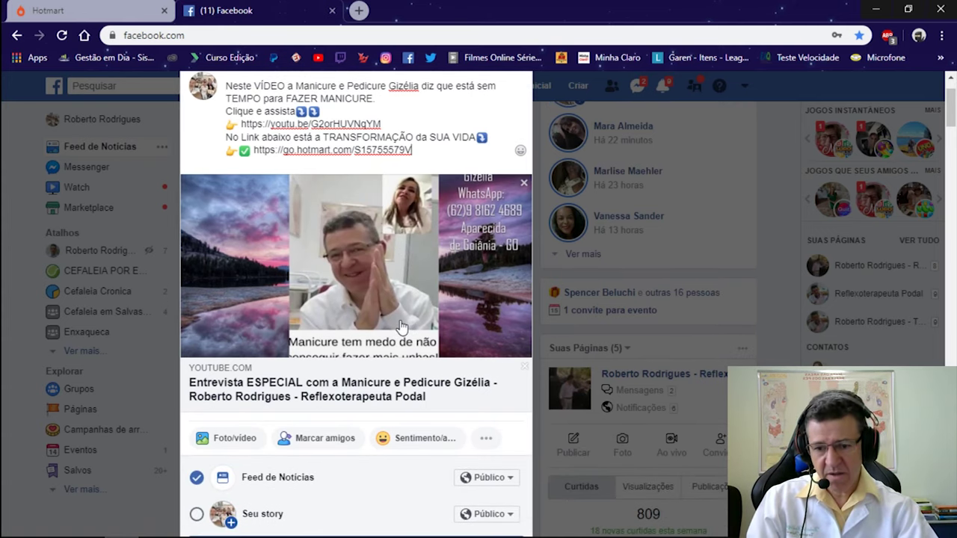
scroll(402, 327, down, 2)
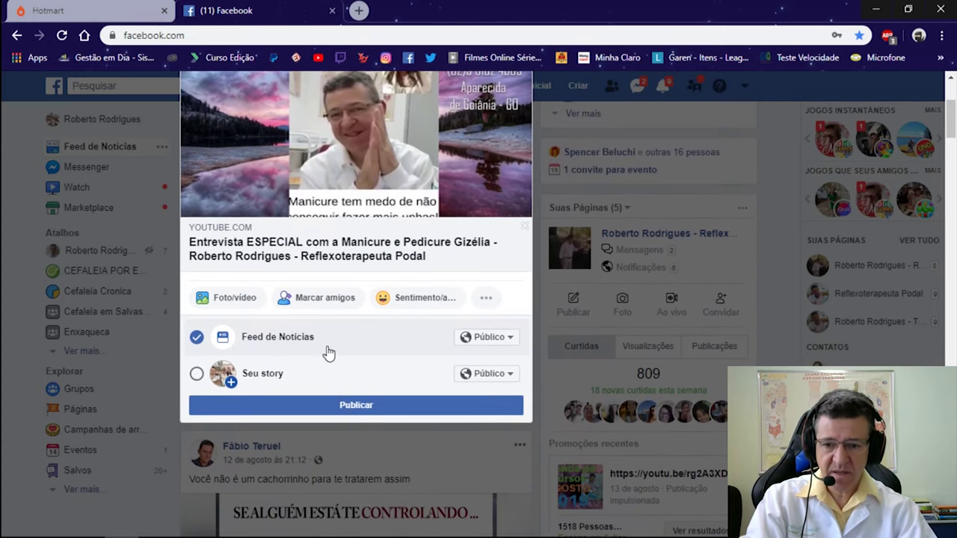
click(197, 377)
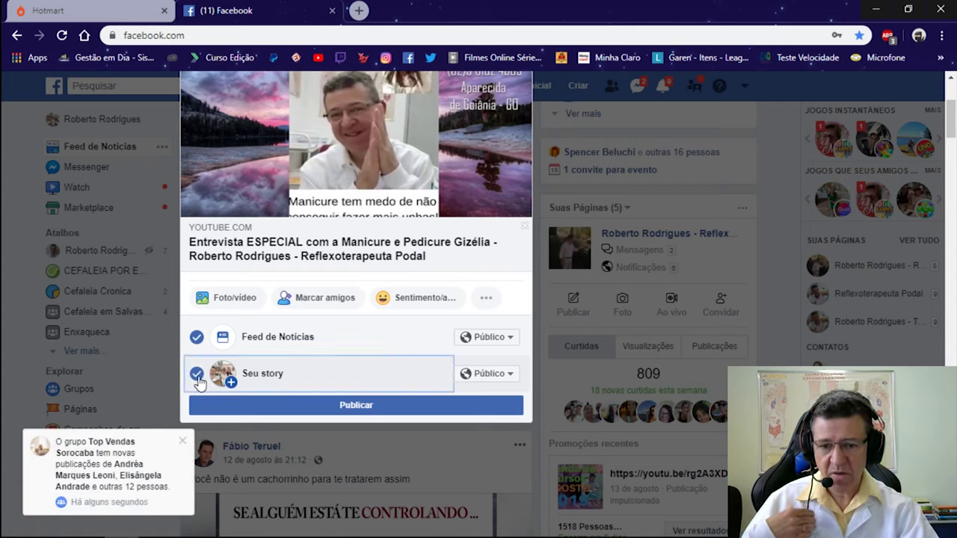
click(361, 413)
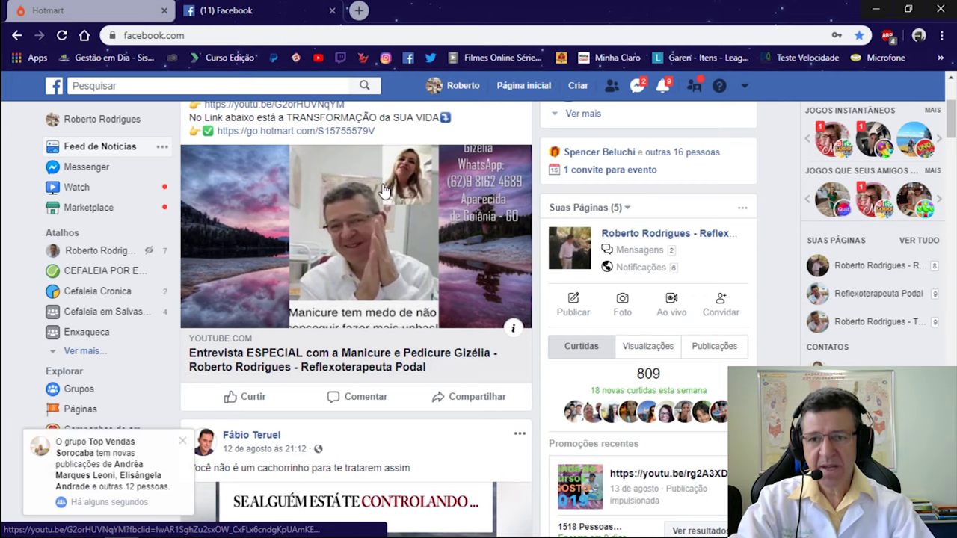
- Start sharing the new personal post in a group, with "Incluir publicação original" enabled so the promotional text is kept
scroll(381, 191, up, 1)
scroll(379, 193, up, 1)
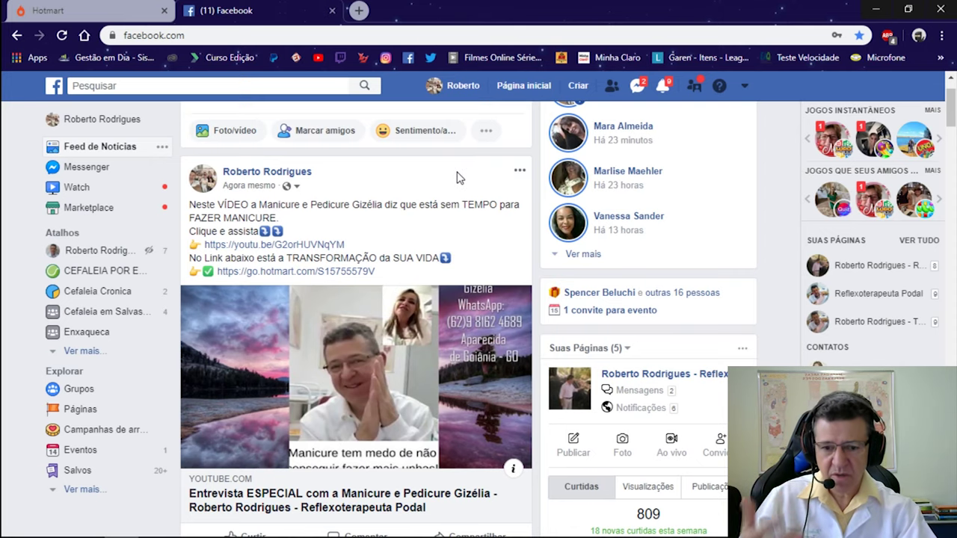
scroll(459, 180, down, 1)
scroll(459, 179, down, 1)
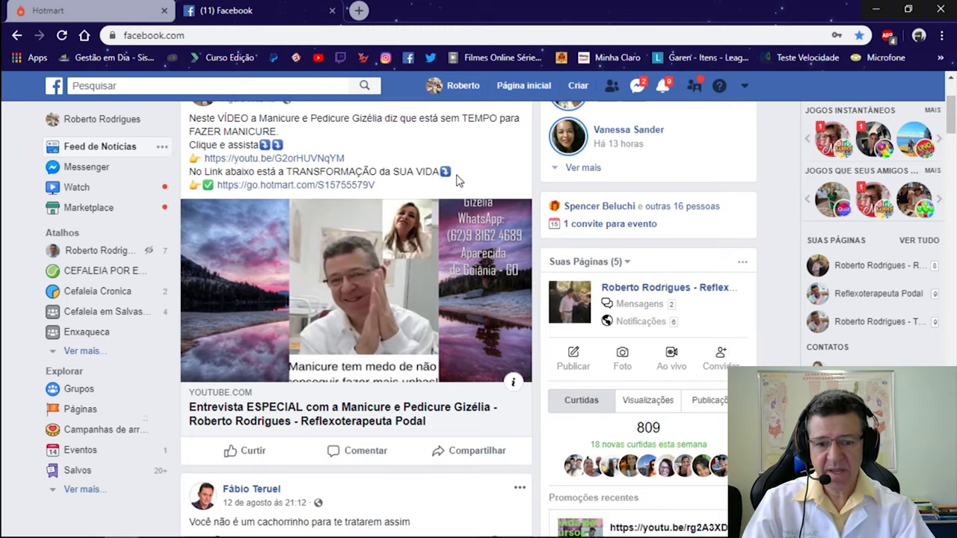
scroll(430, 218, up, 1)
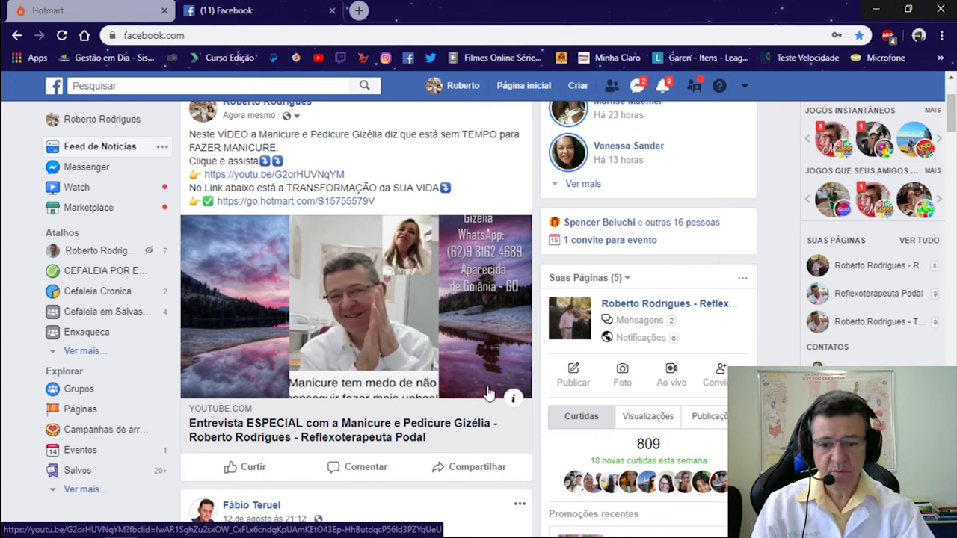
click(474, 476)
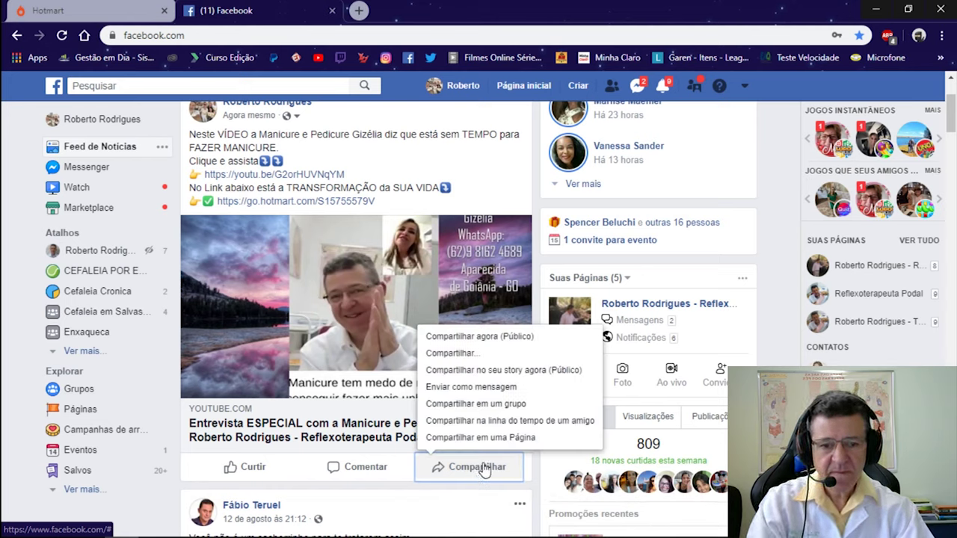
click(455, 407)
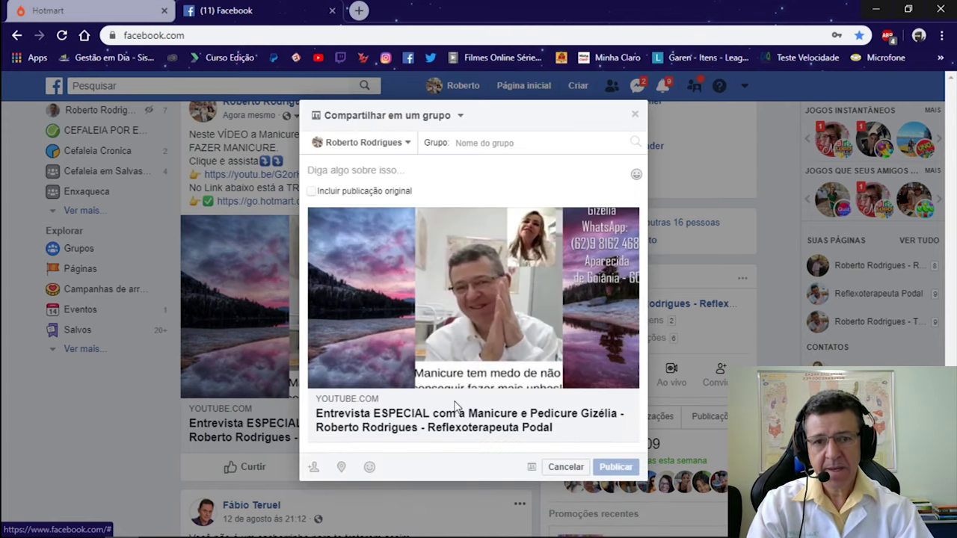
click(312, 192)
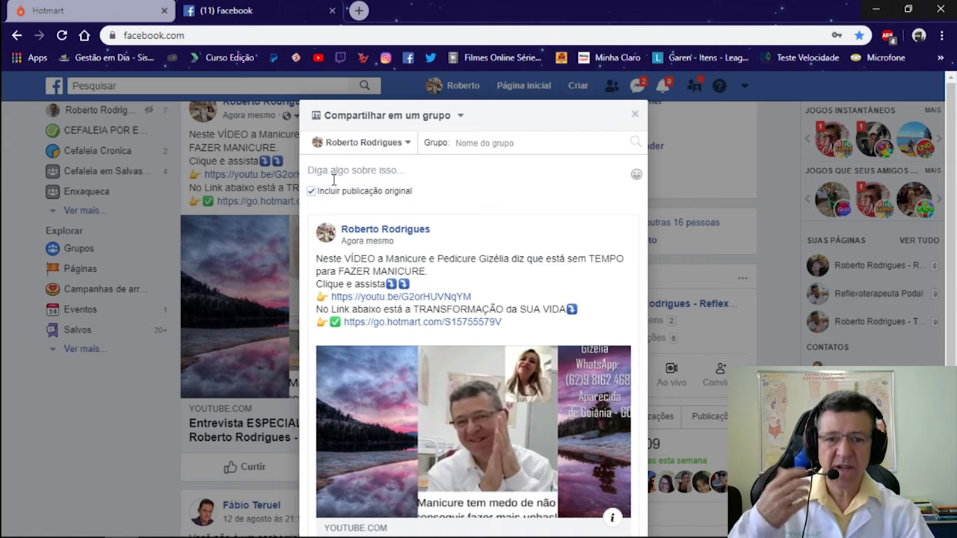
- Choose the group "Vencendo as DORES da FIBROMIALGIA" as the destination and publish the share
click(467, 145)
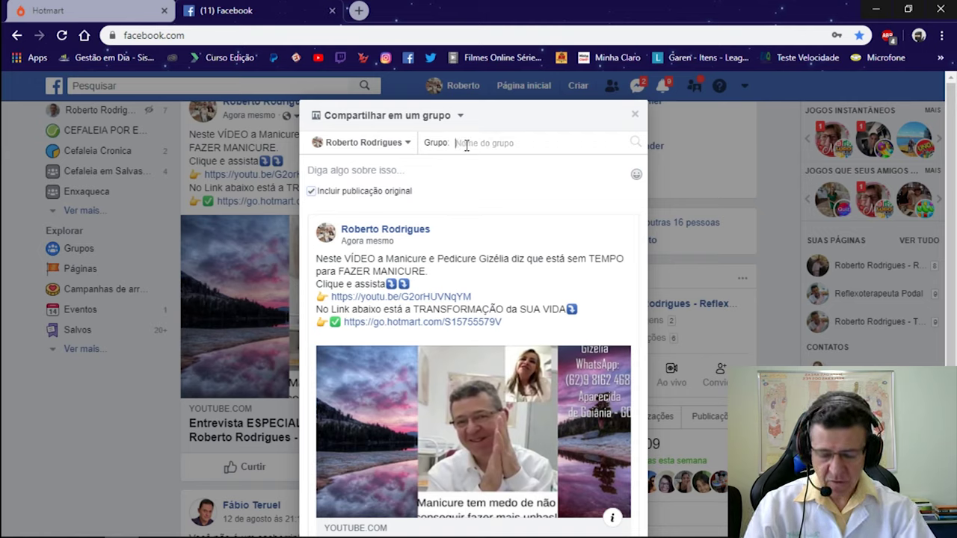
text(V)
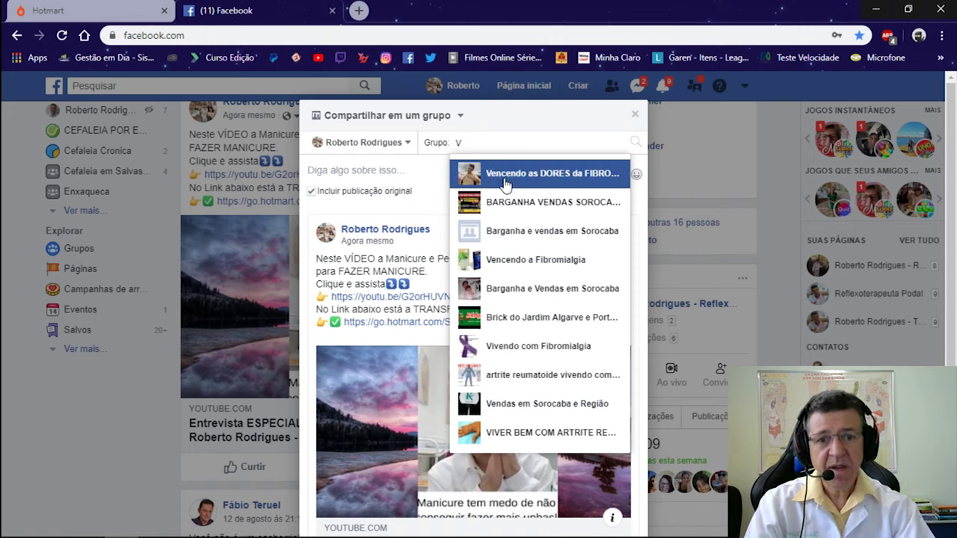
click(583, 179)
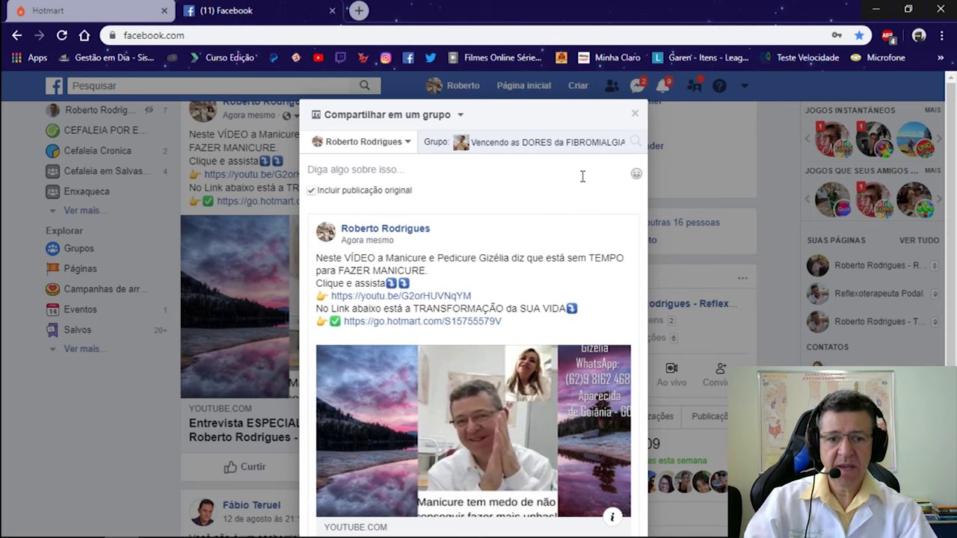
scroll(581, 175, down, 2)
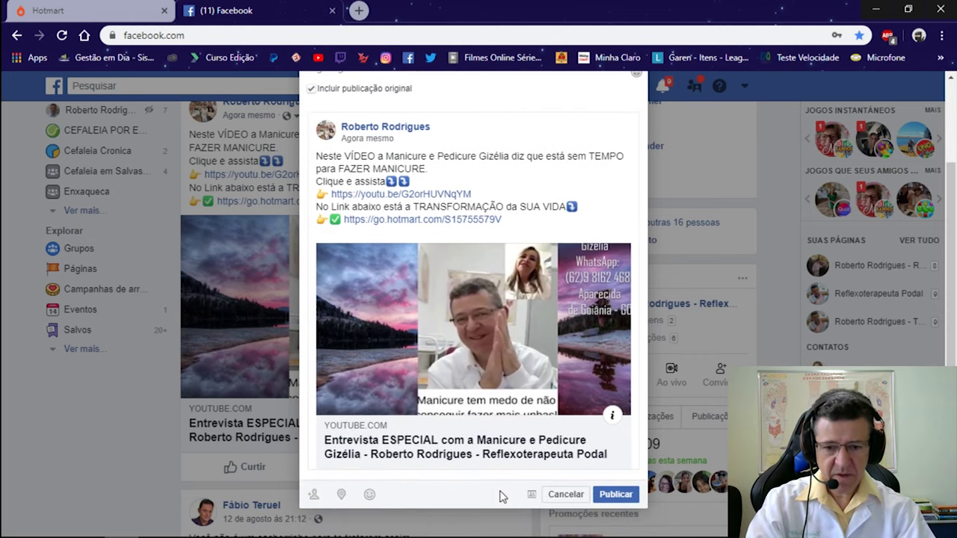
click(615, 494)
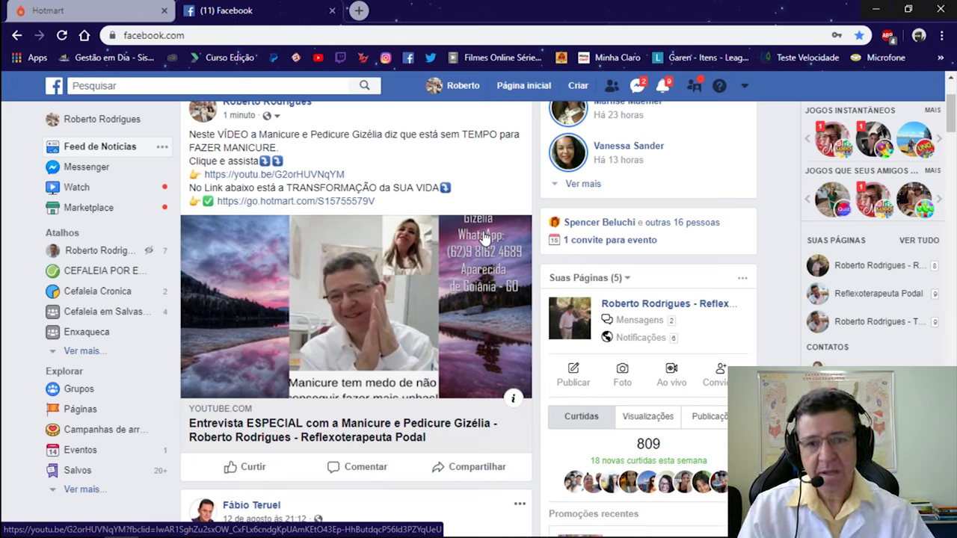
- Share the personal post in the group "BARGANHA VENDAS SOROCABA", including the original publication, and publish it
scroll(457, 250, down, 1)
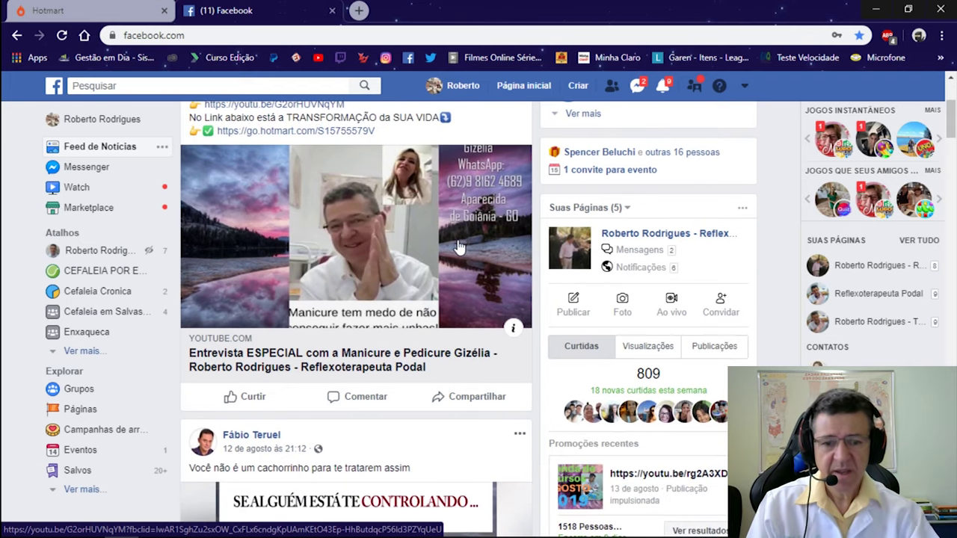
click(472, 397)
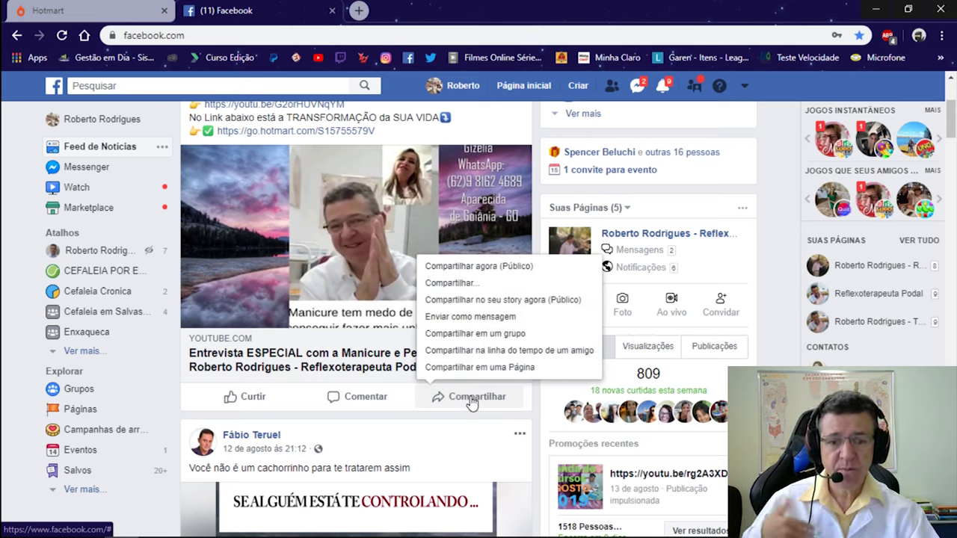
click(472, 334)
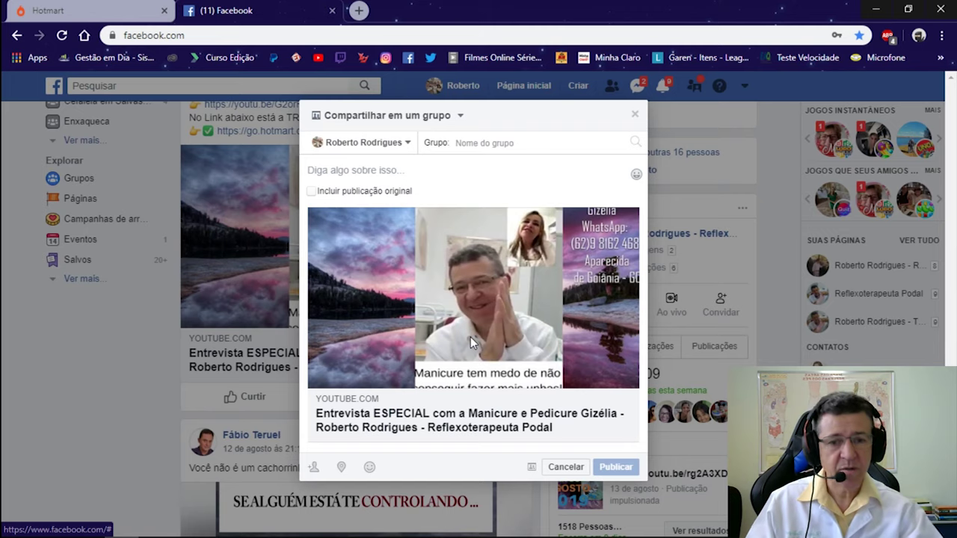
click(313, 193)
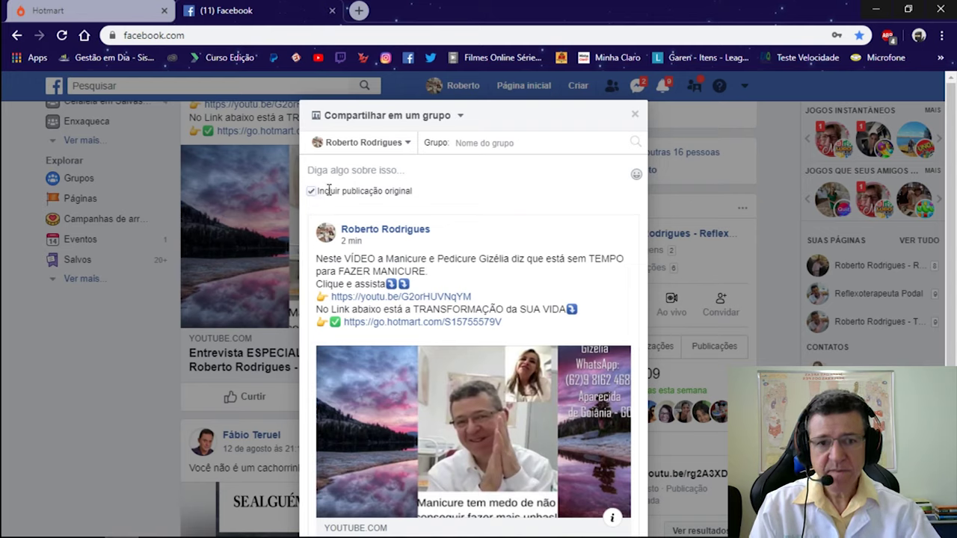
click(464, 145)
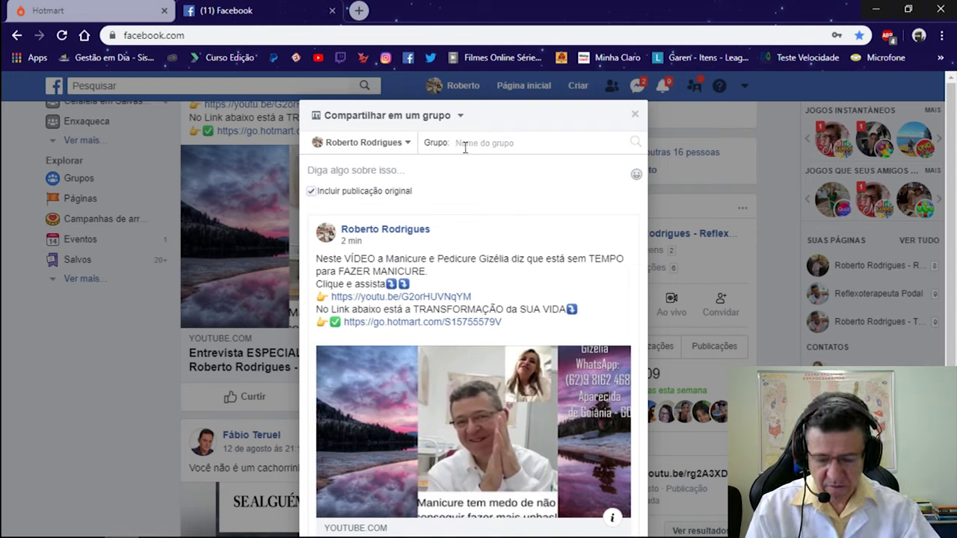
text(V)
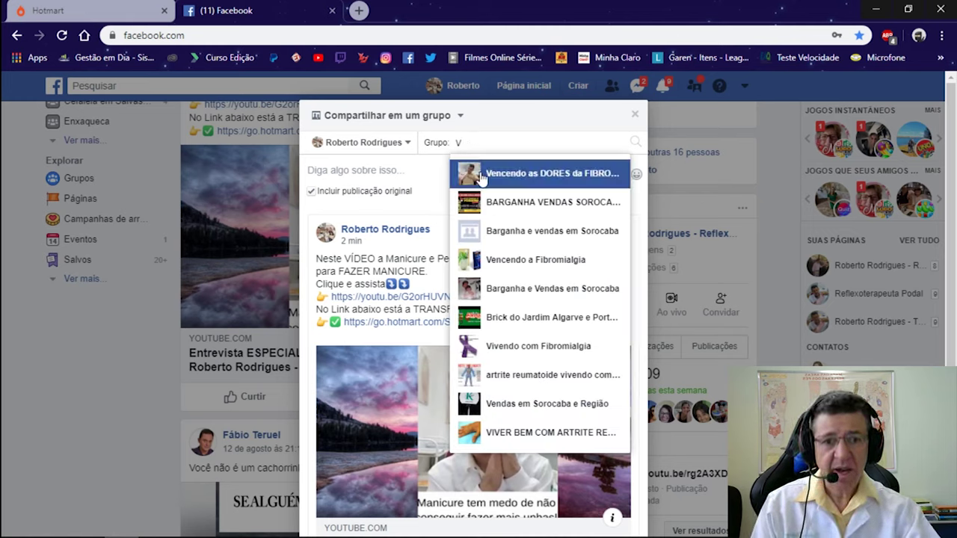
click(550, 215)
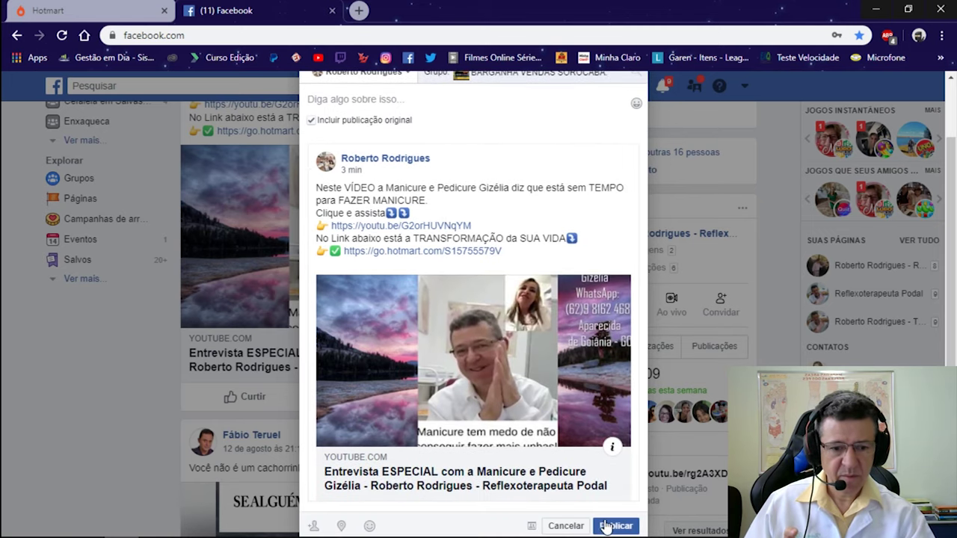
click(609, 526)
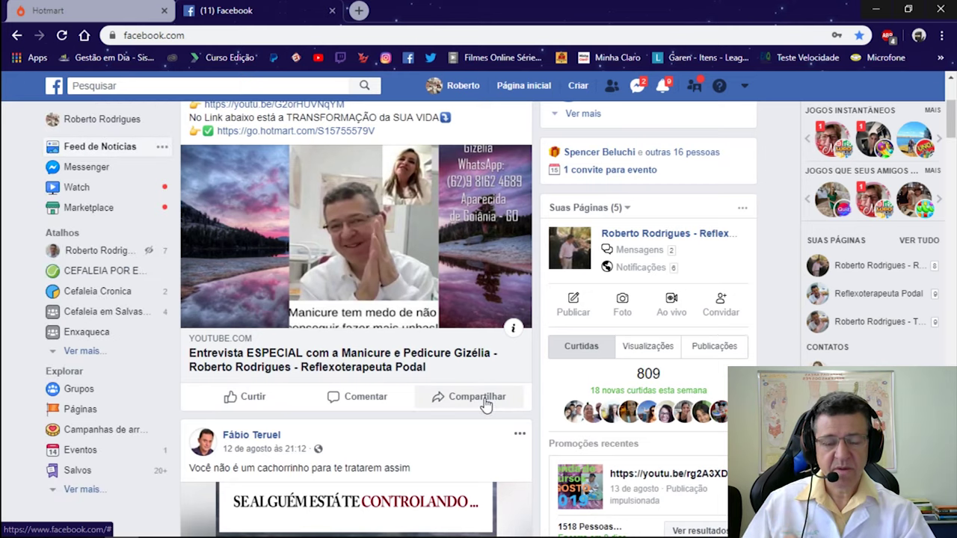
- Share the personal post in the group "Barganha e vendas em Sorocaba" (lowercase "vendas"), including the original publication, and publish it
click(485, 404)
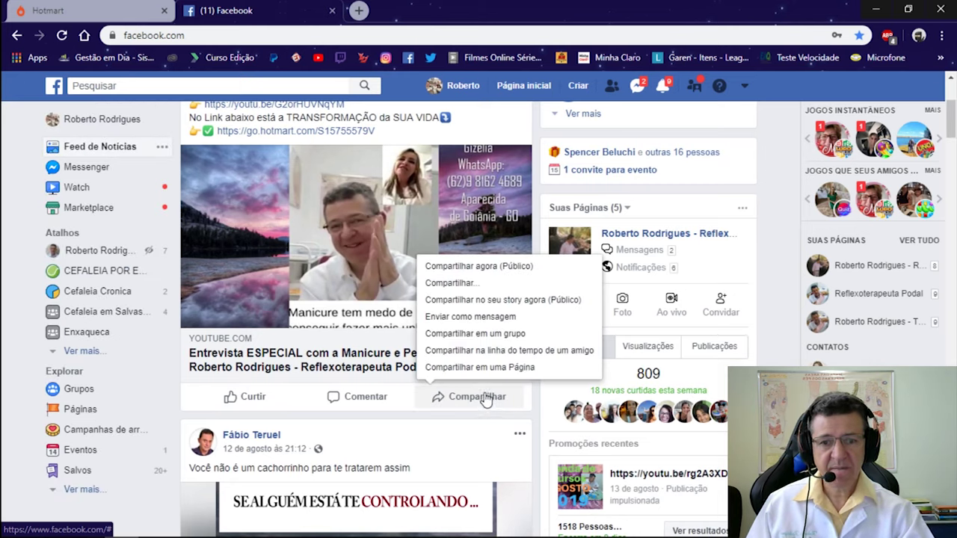
click(489, 337)
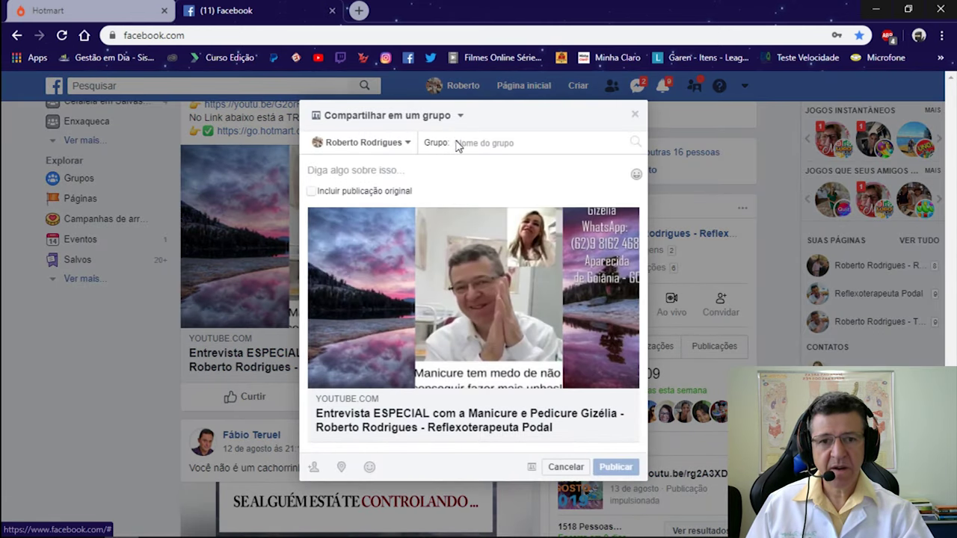
text(B)
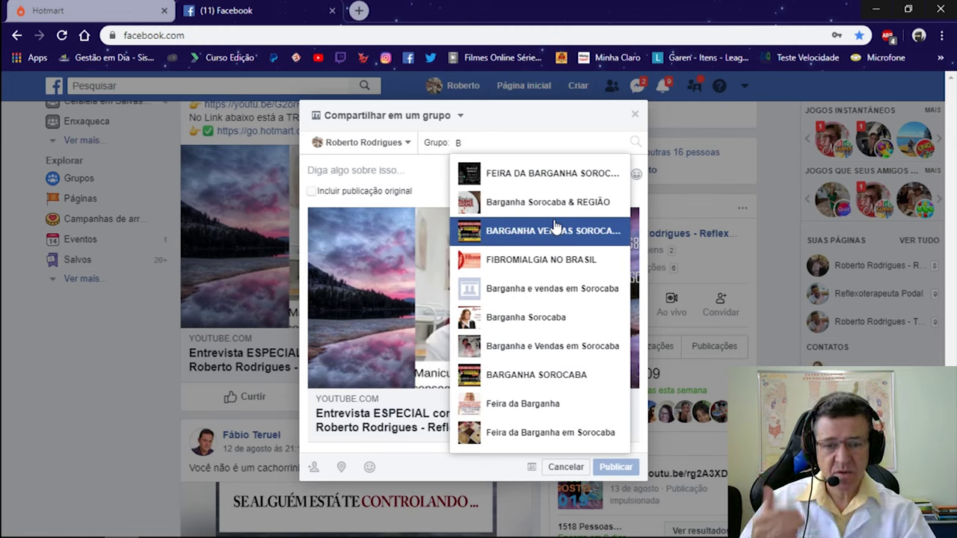
key(BackSpace)
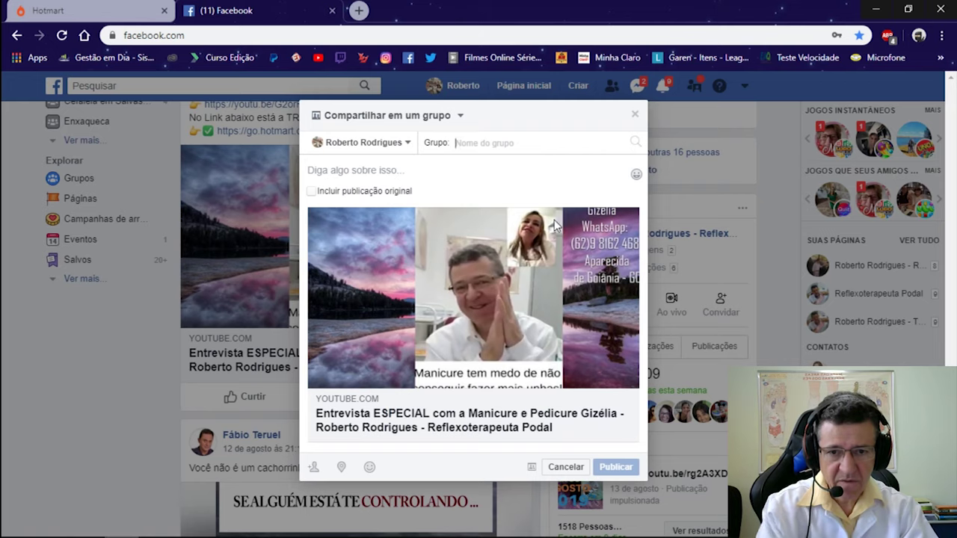
text(V)
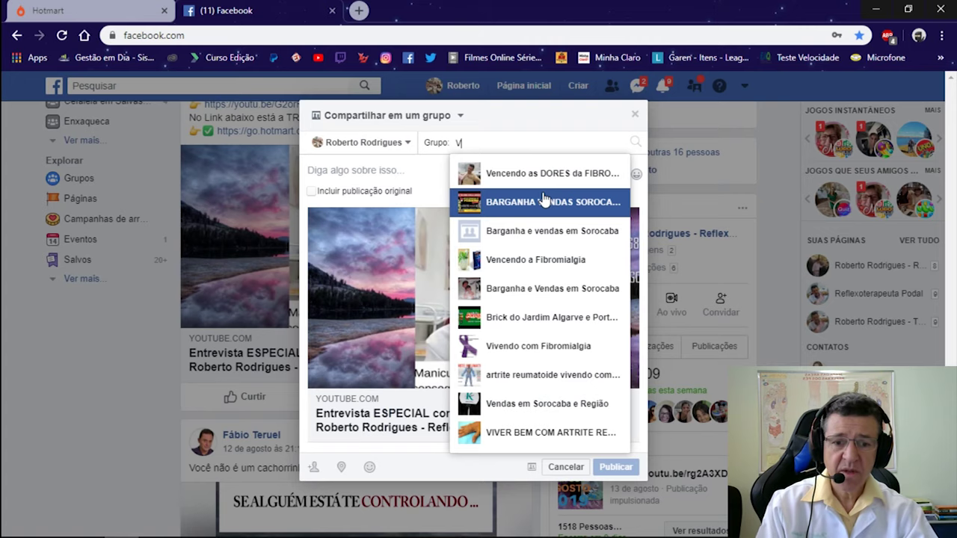
click(535, 237)
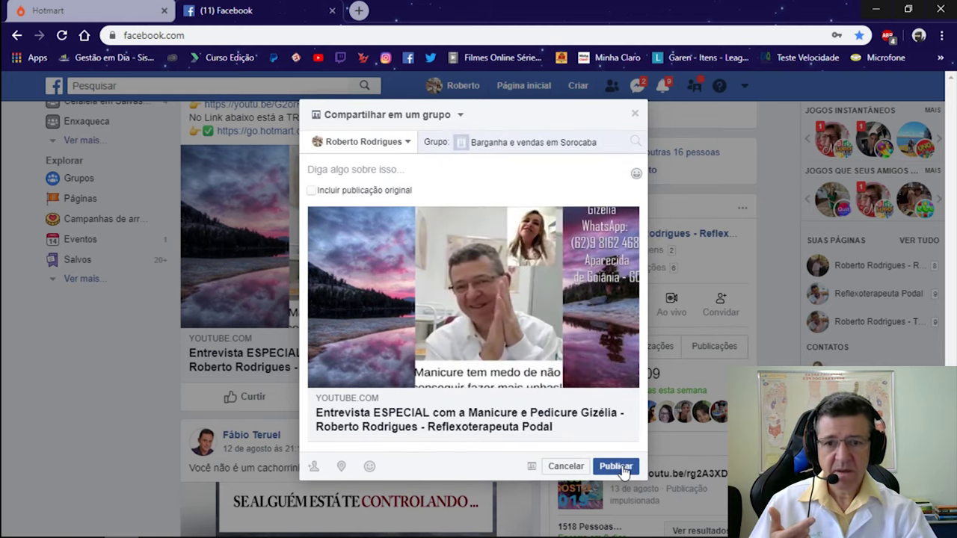
click(312, 192)
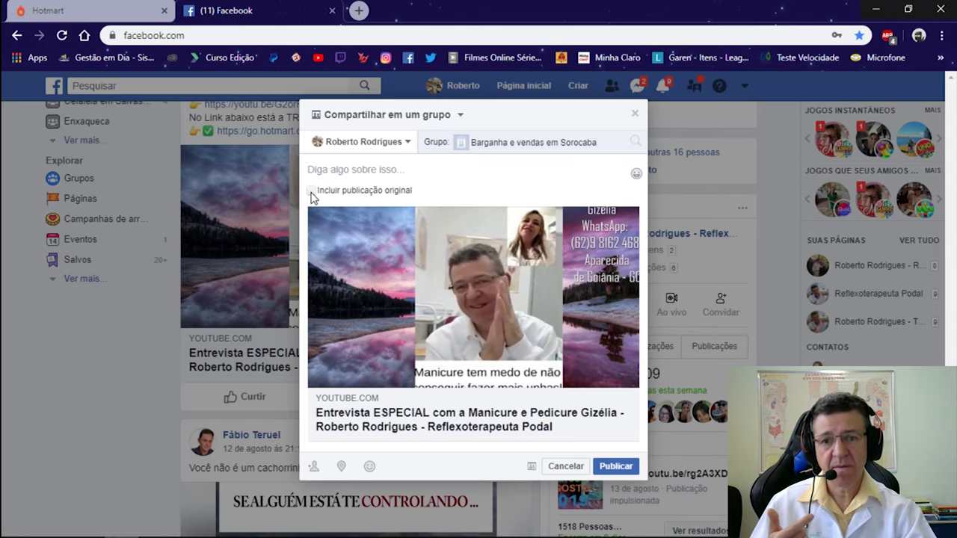
scroll(448, 321, down, 2)
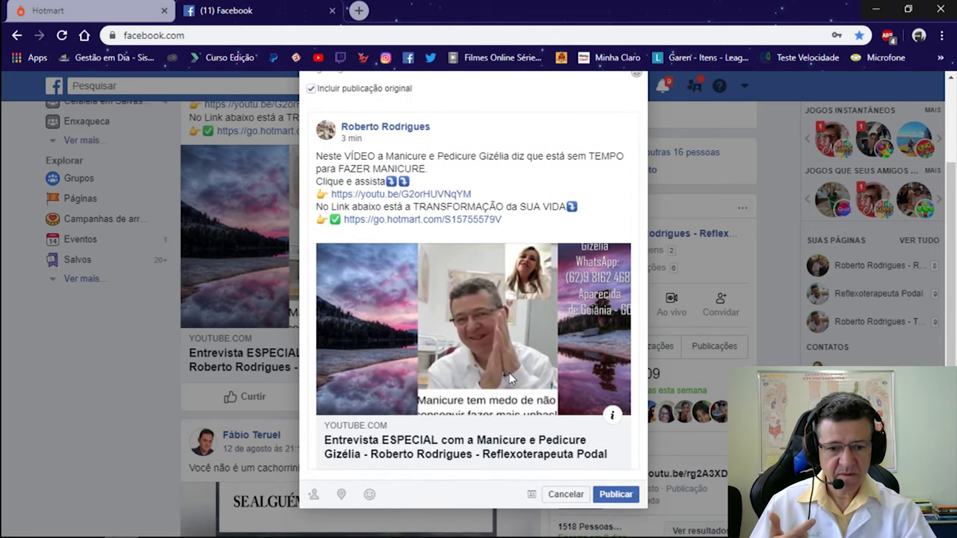
click(615, 494)
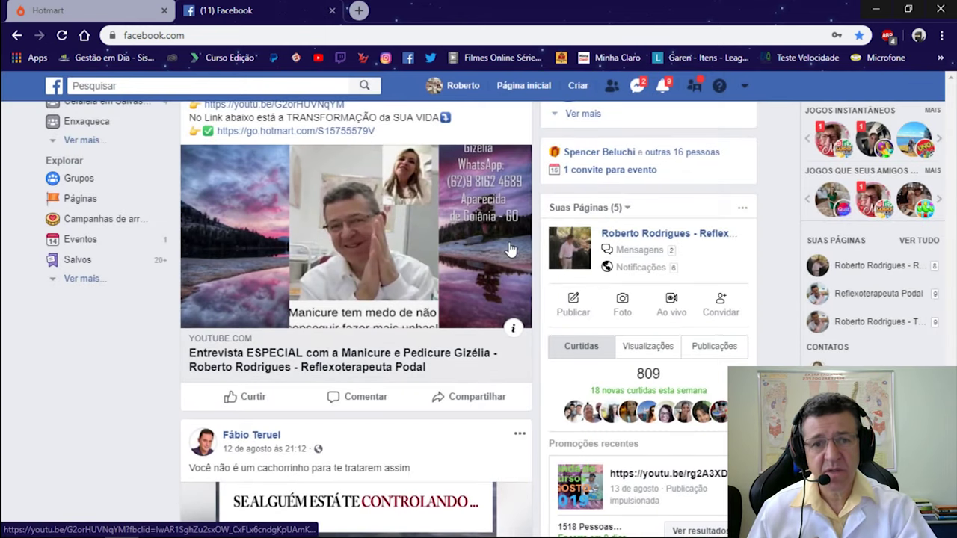
- Share the personal post in the other group, "Barganha e Vendas em Sorocaba" (capital "Vendas"), including the original publication, and publish it
click(476, 402)
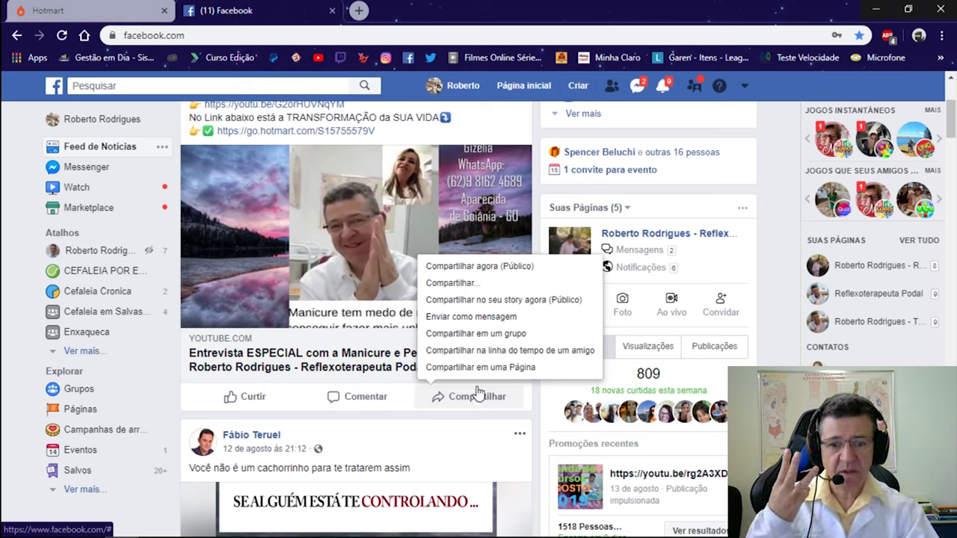
click(476, 334)
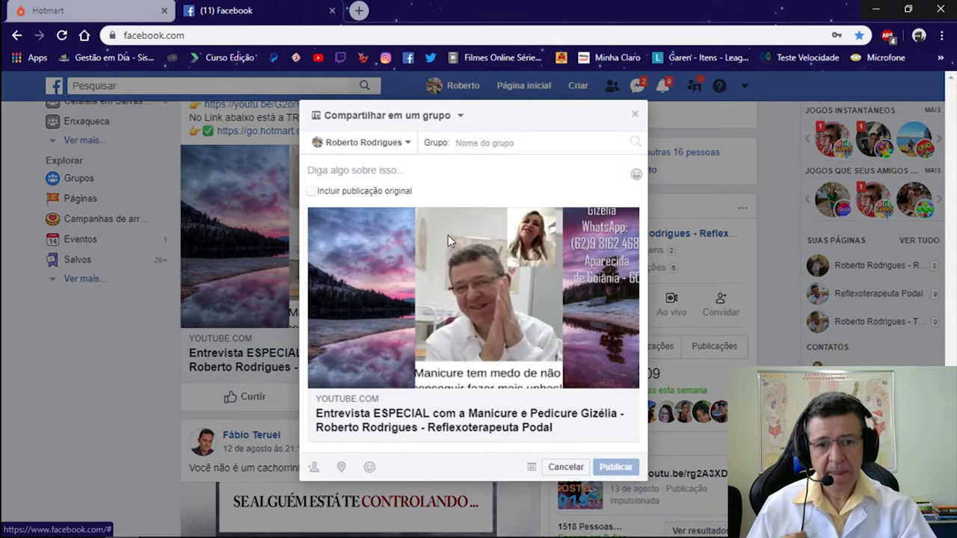
click(472, 142)
text(V)
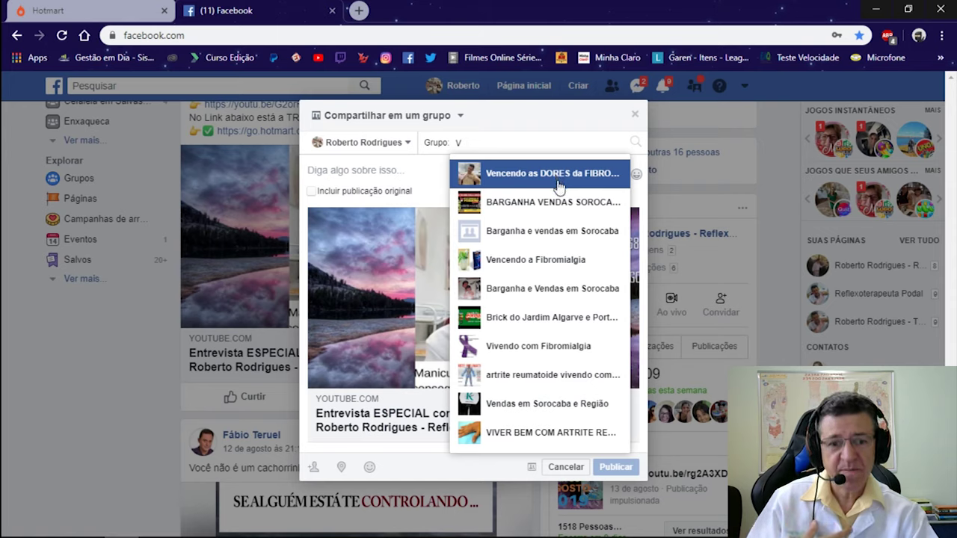
click(523, 289)
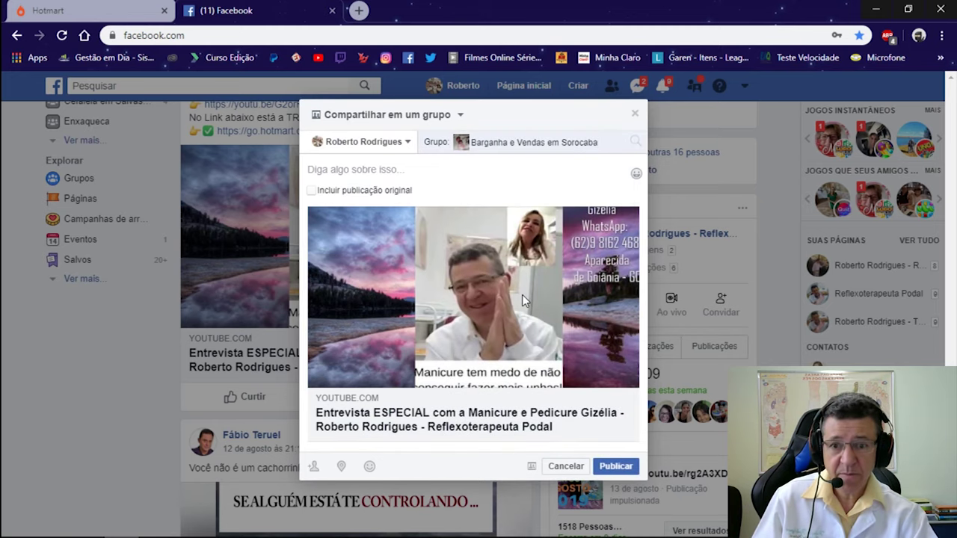
click(311, 192)
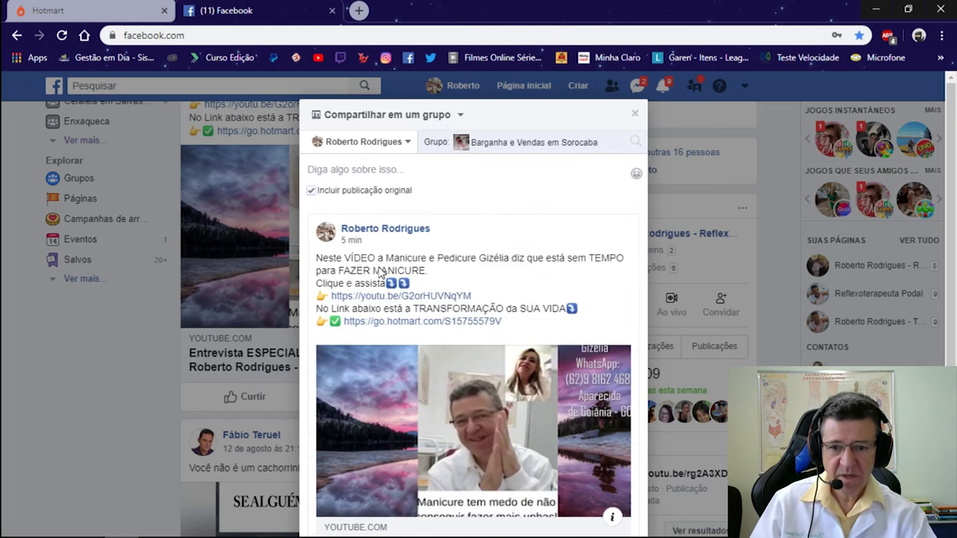
scroll(379, 279, down, 2)
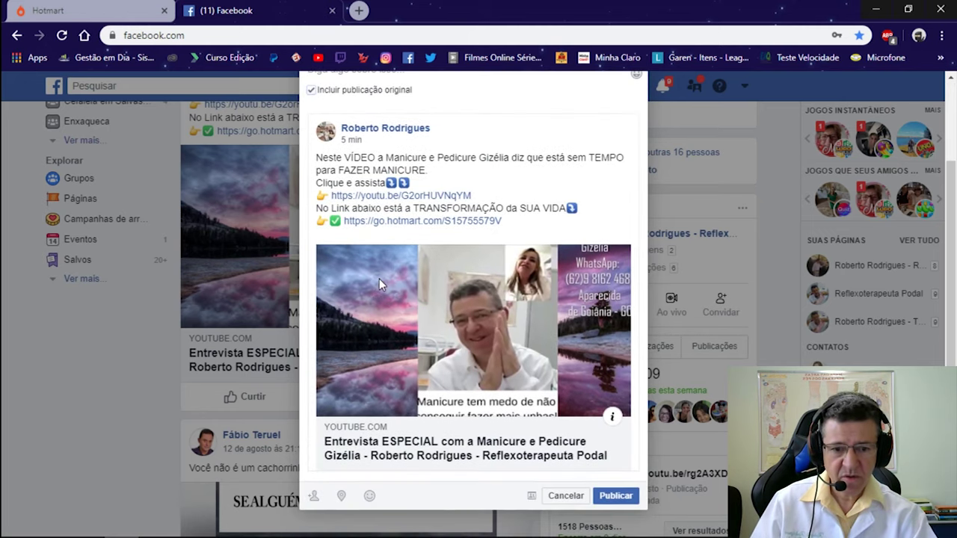
click(616, 495)
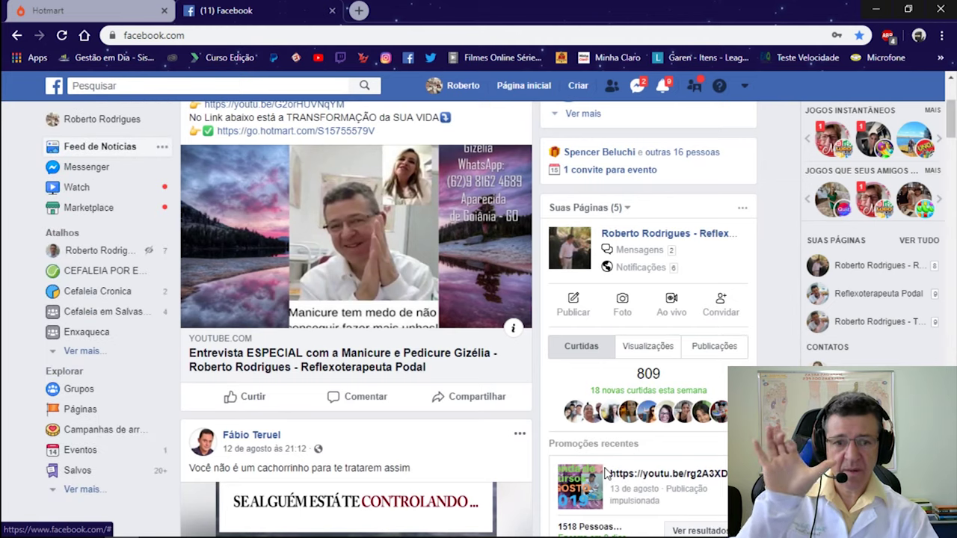
- Share the personal post in the group "Vendas em Sorocaba e Região", including the original publication, and publish it
click(477, 402)
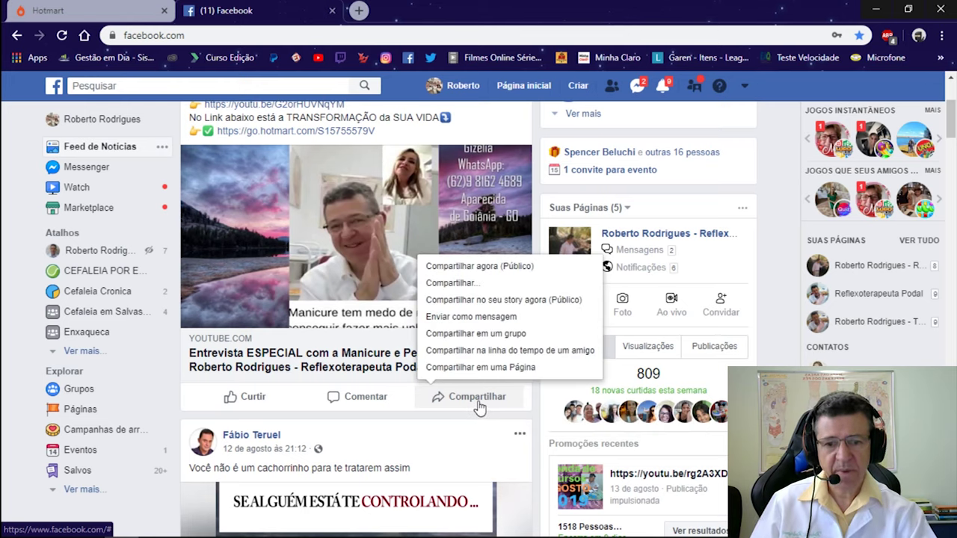
click(489, 334)
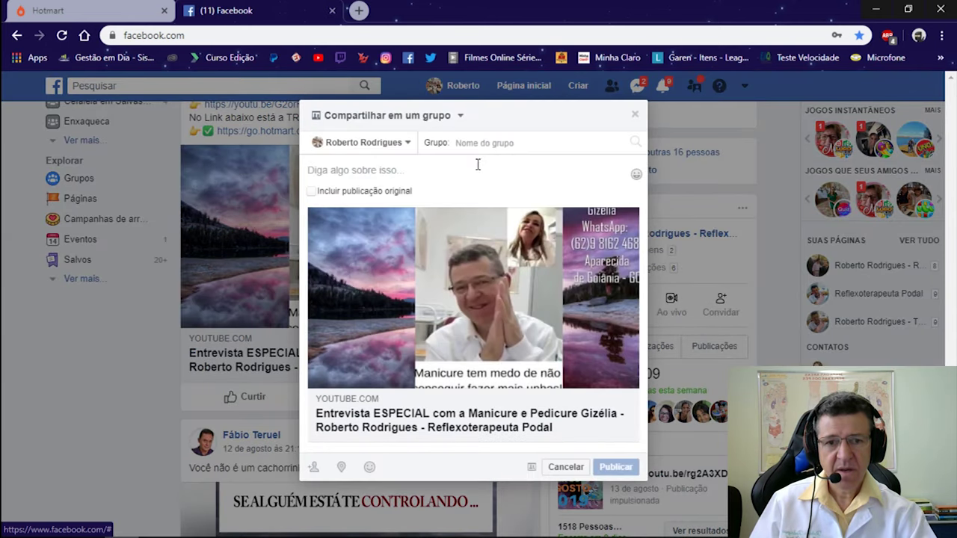
click(477, 143)
text(V)
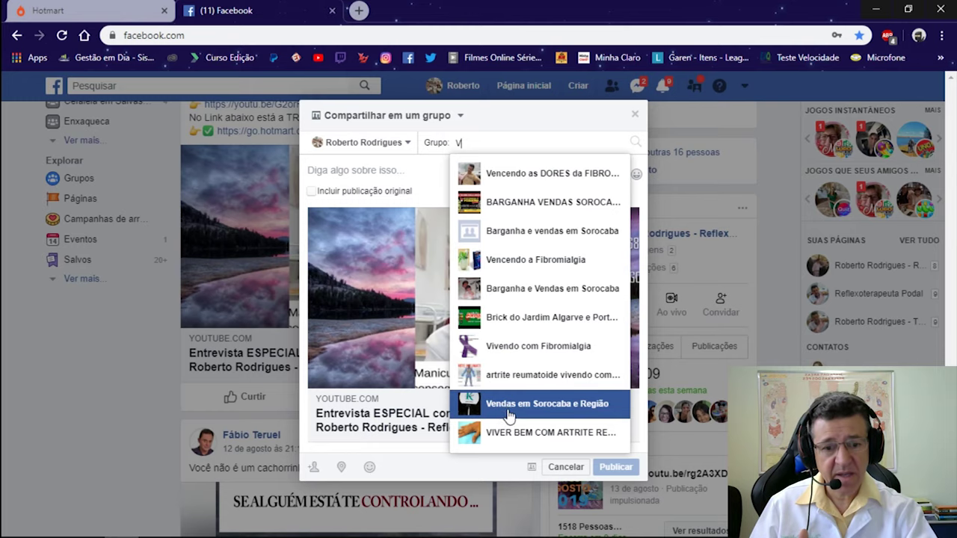
click(545, 404)
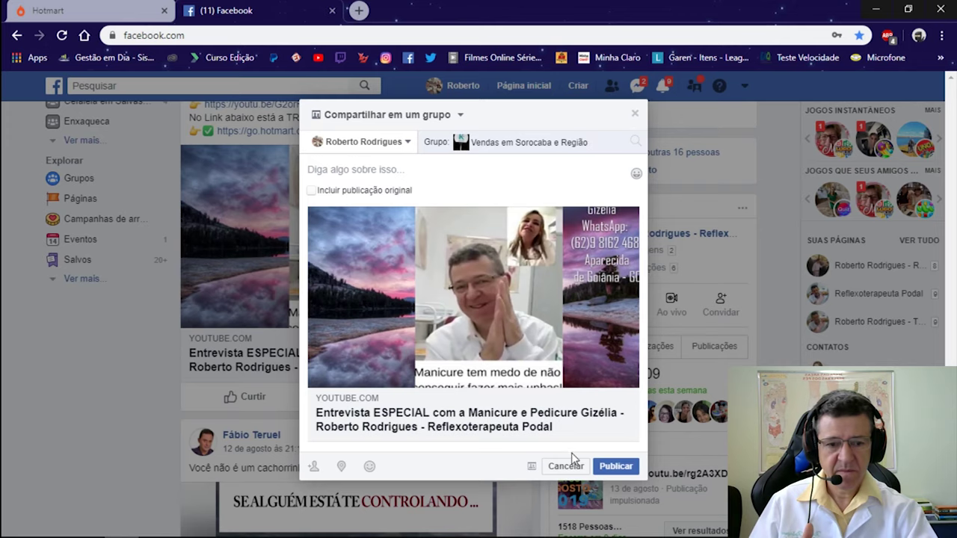
click(311, 192)
scroll(486, 439, down, 2)
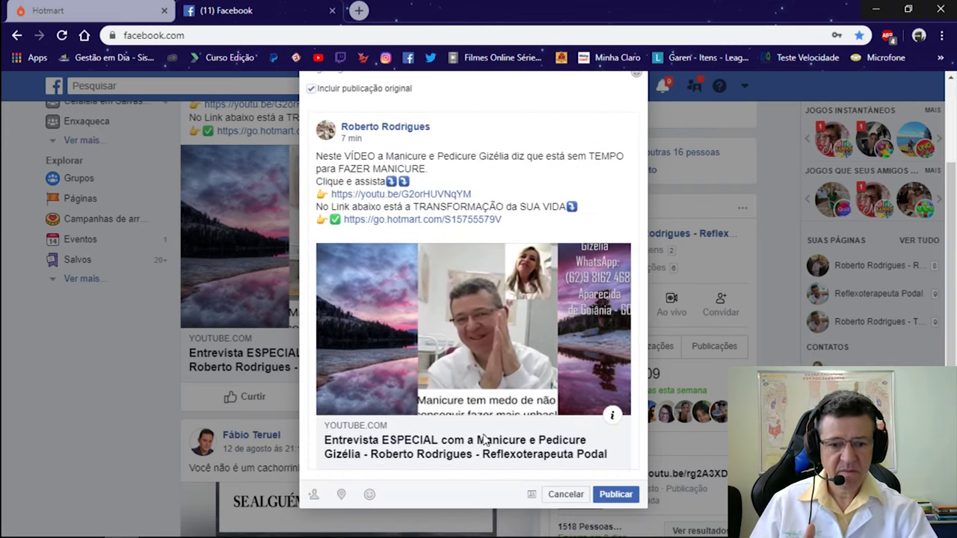
click(619, 493)
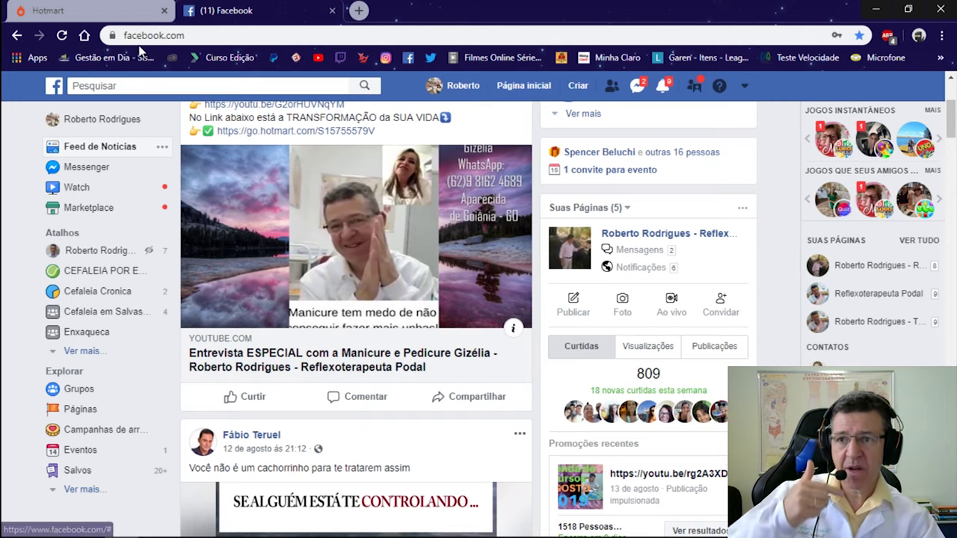
- Switch to Hotmart and review the titles and links of the course's remaining promotional videos, down to the end of the list
click(112, 16)
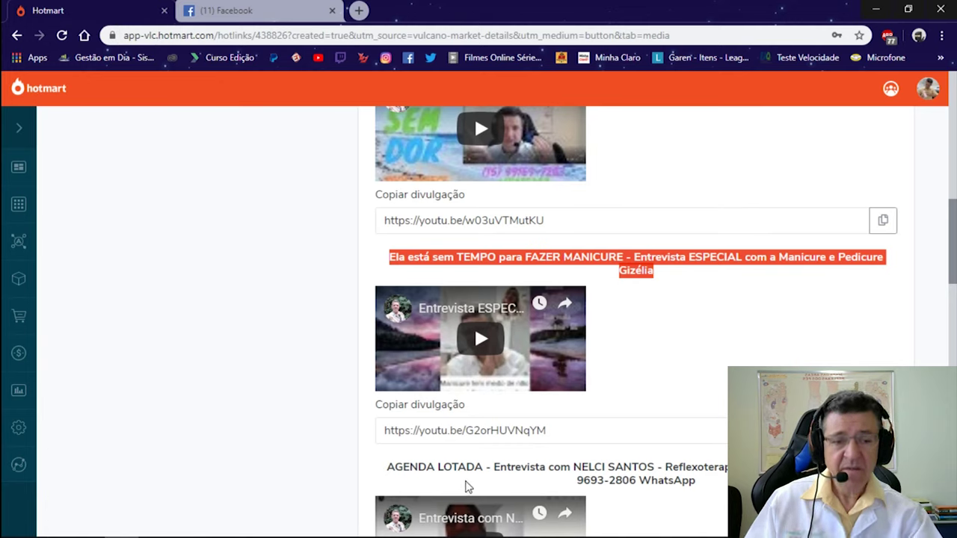
click(681, 368)
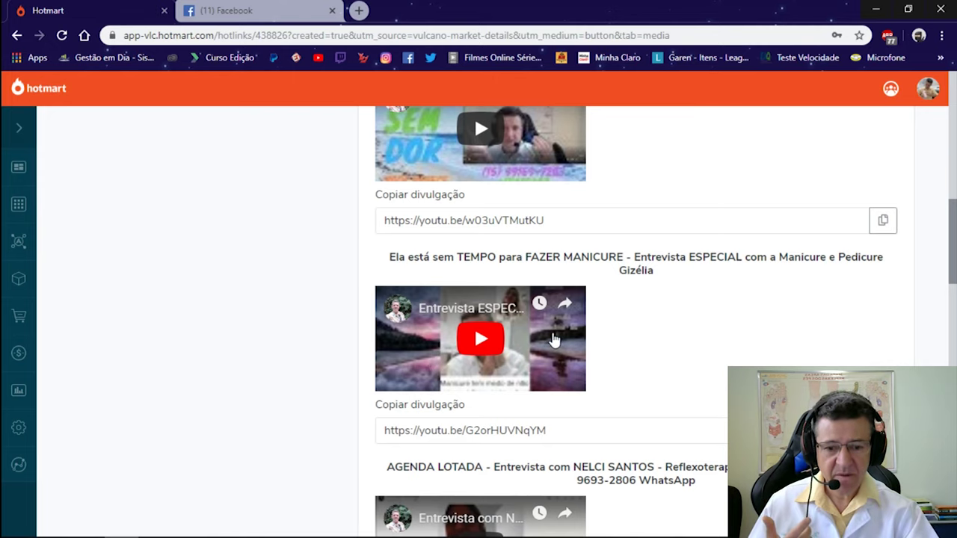
scroll(553, 338, down, 4)
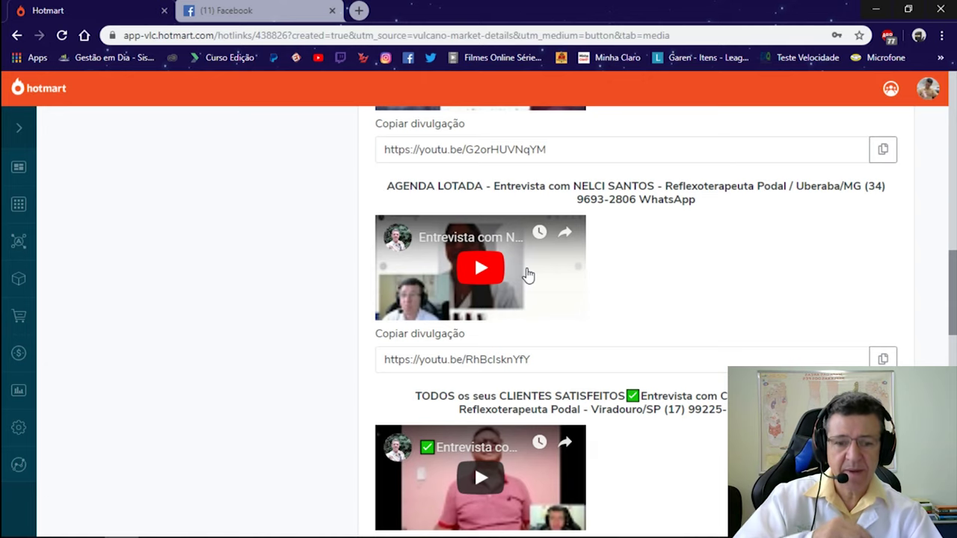
scroll(529, 275, down, 2)
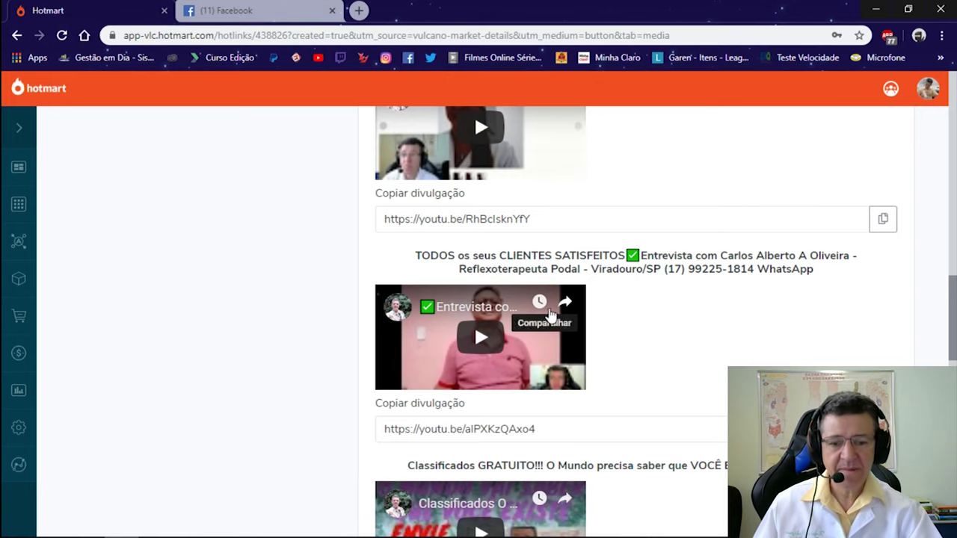
scroll(538, 320, down, 2)
scroll(506, 342, down, 5)
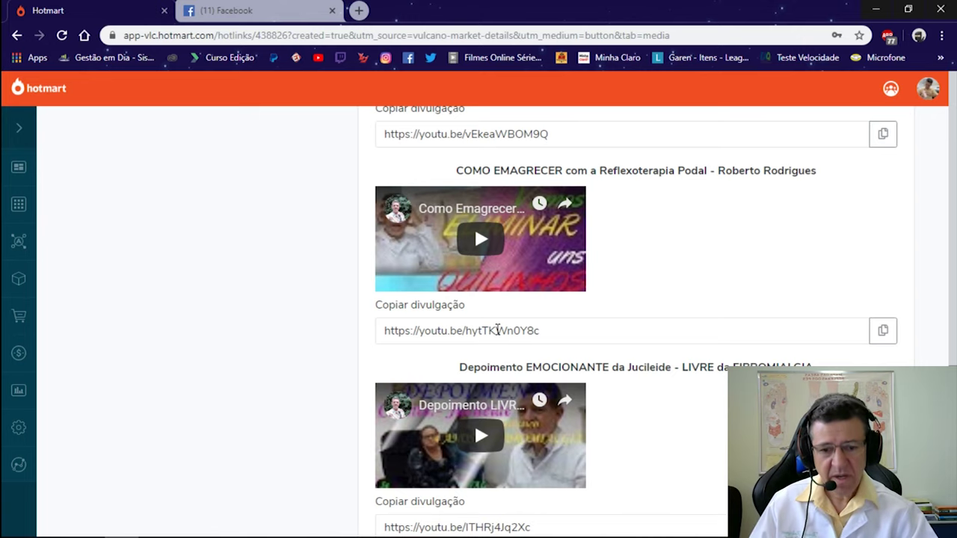
scroll(498, 330, down, 2)
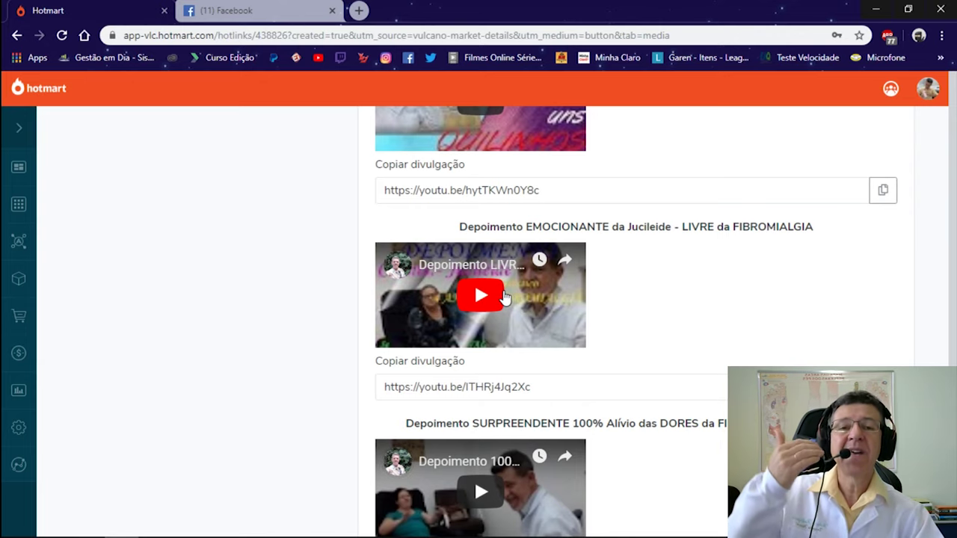
scroll(500, 290, down, 3)
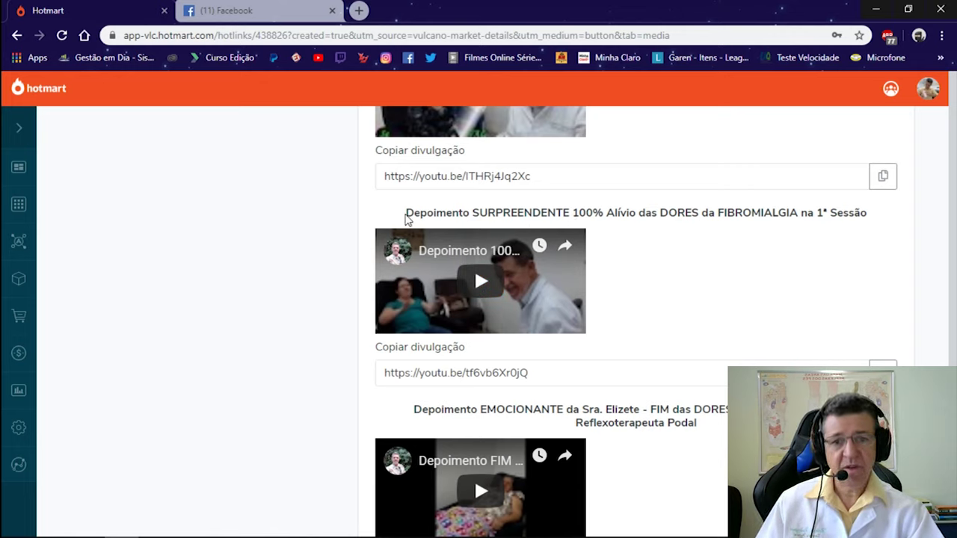
drag(408, 212, 878, 220)
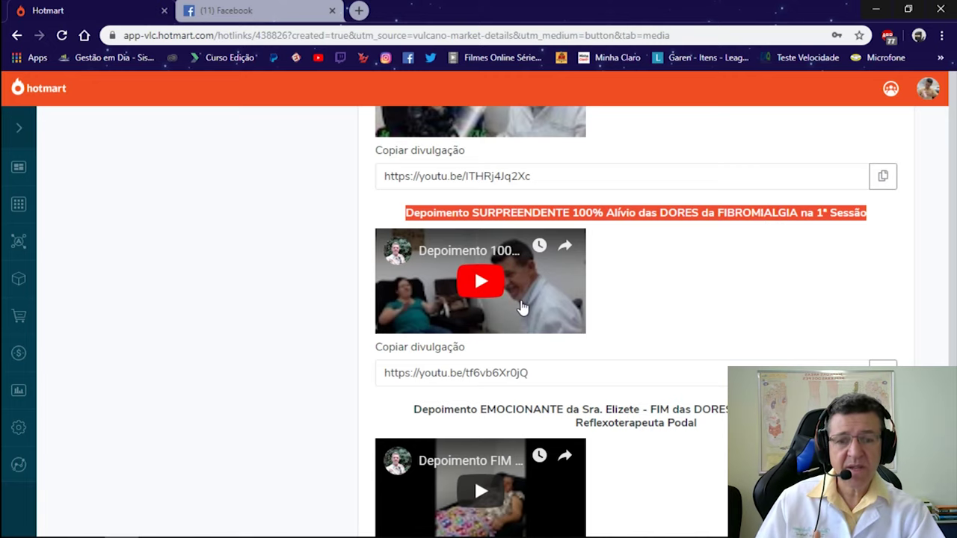
scroll(521, 308, down, 2)
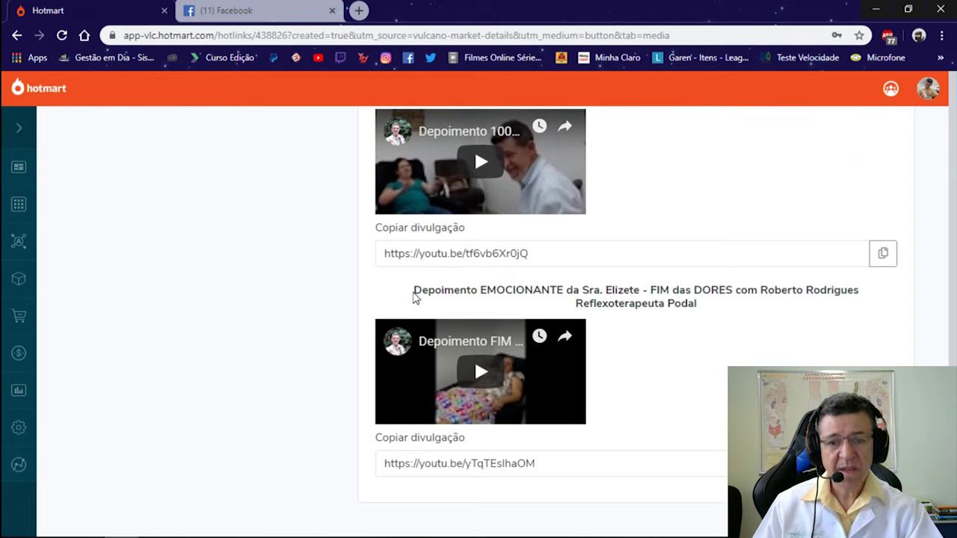
drag(413, 293, 701, 314)
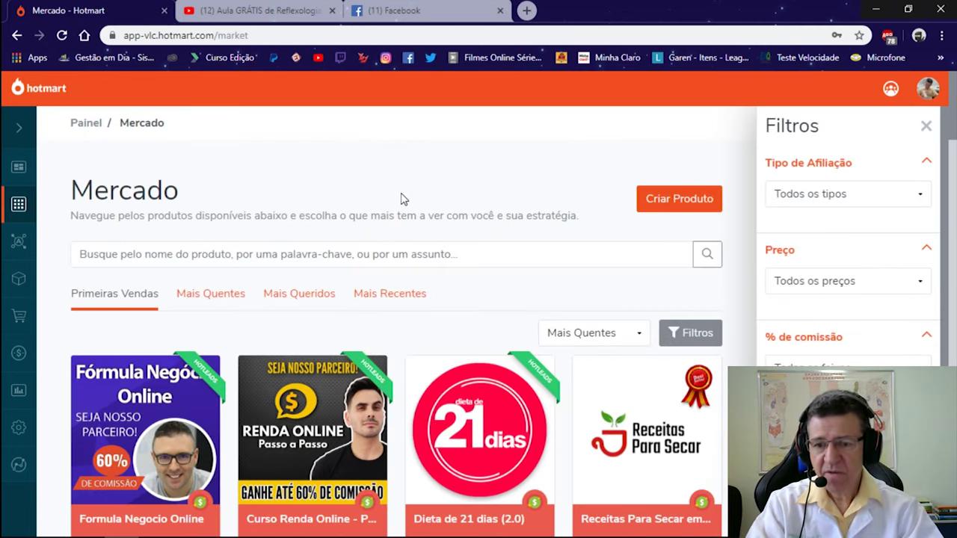
- Search the Hotmart market for "REFLEXOLOGIA"
click(398, 255)
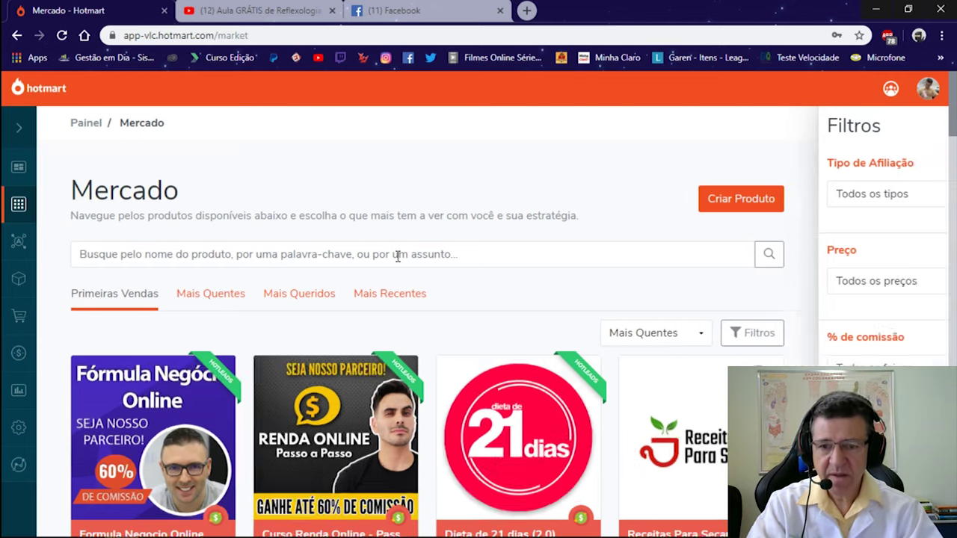
click(397, 256)
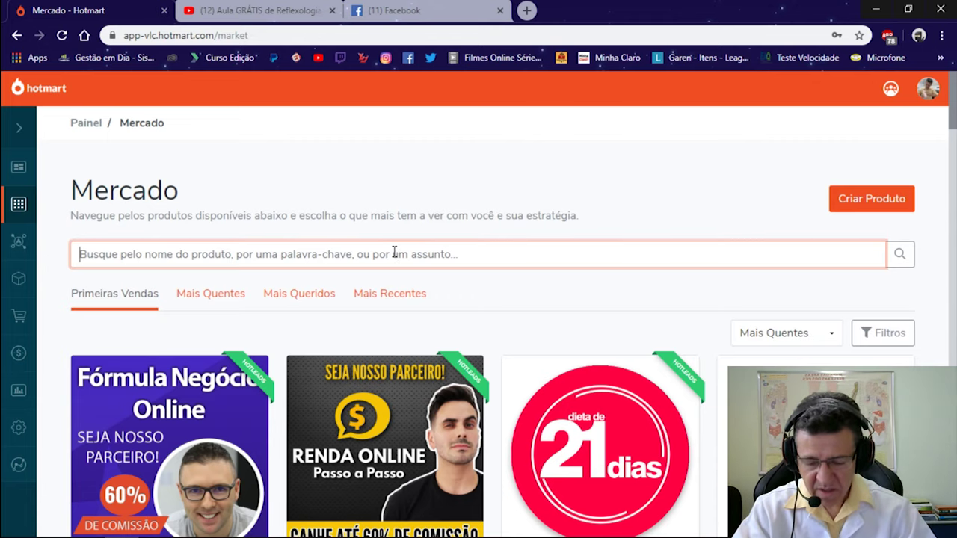
text(REFL)
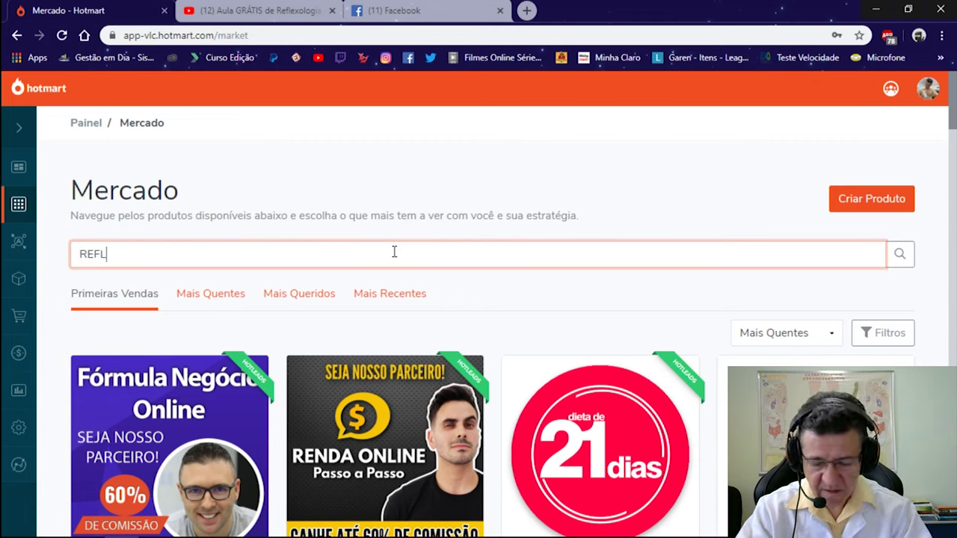
text(EXOLOGI)
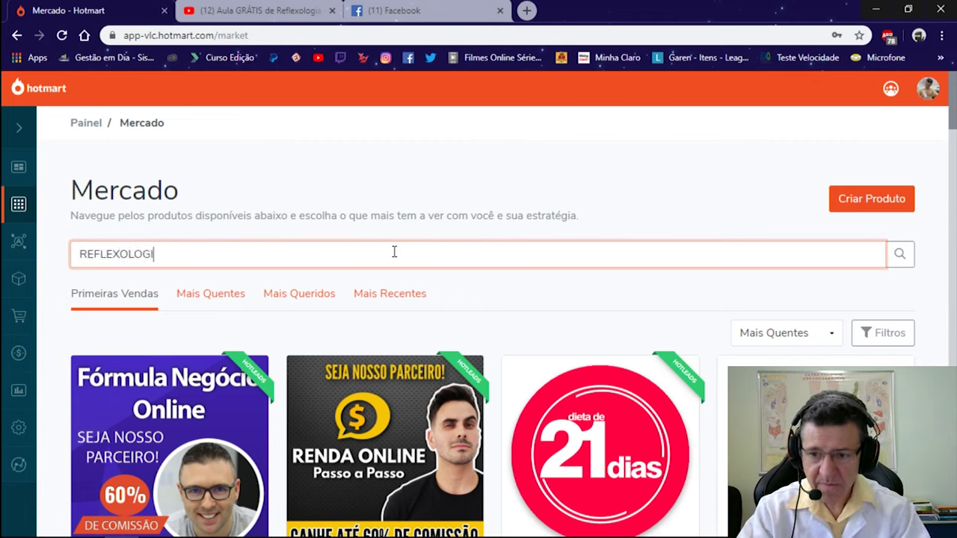
text(A)
key(Return)
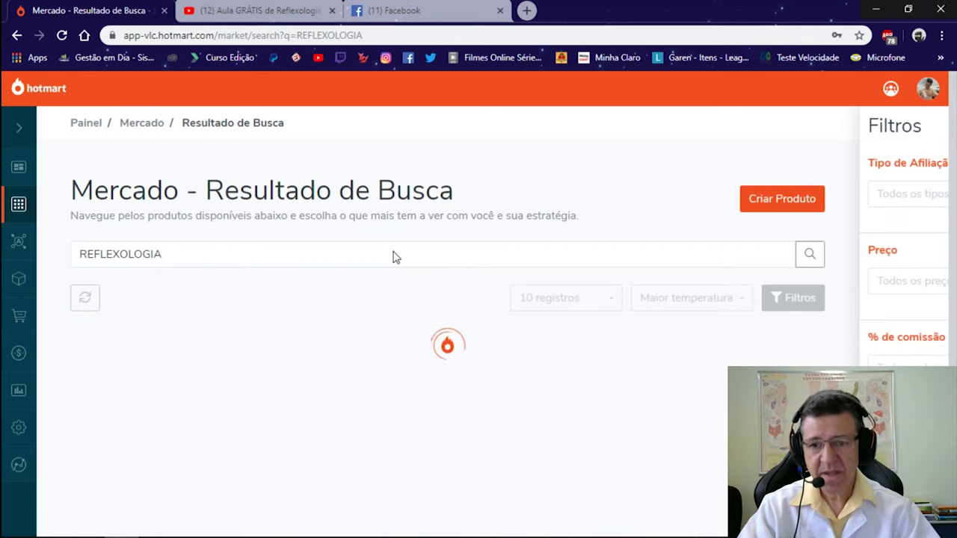
- Open the reflexotherapy course offering a commission of up to R$ 34,77 and go to its affiliation information
scroll(426, 352, down, 5)
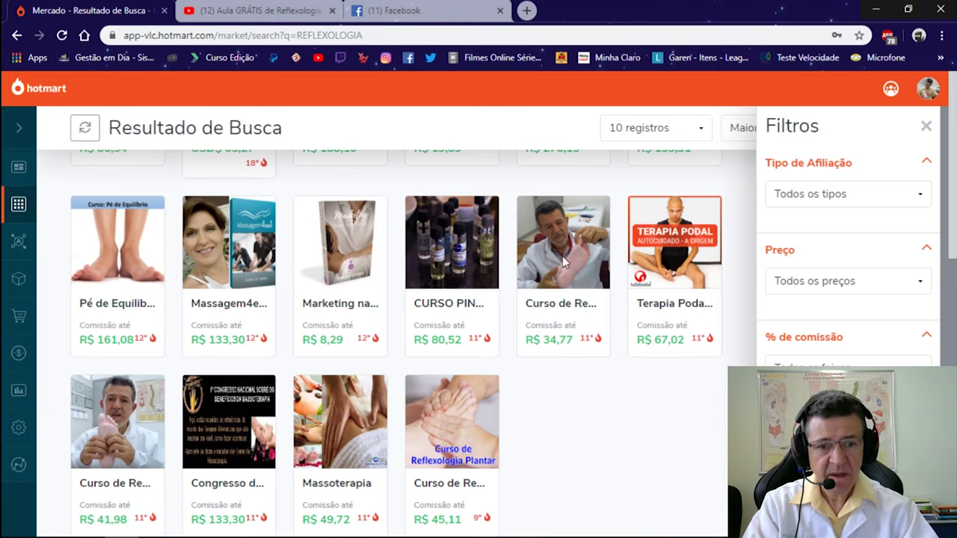
key(Escape)
click(683, 281)
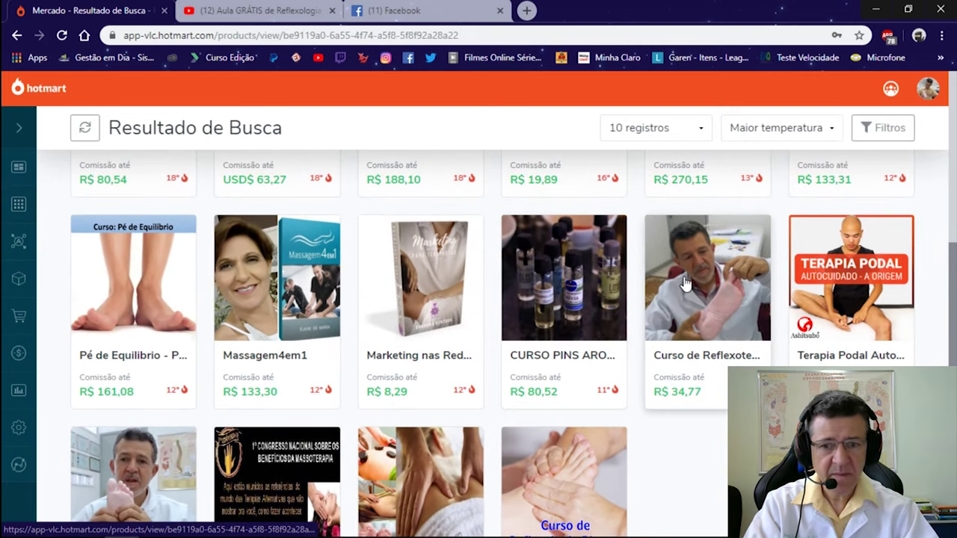
scroll(586, 275, down, 1)
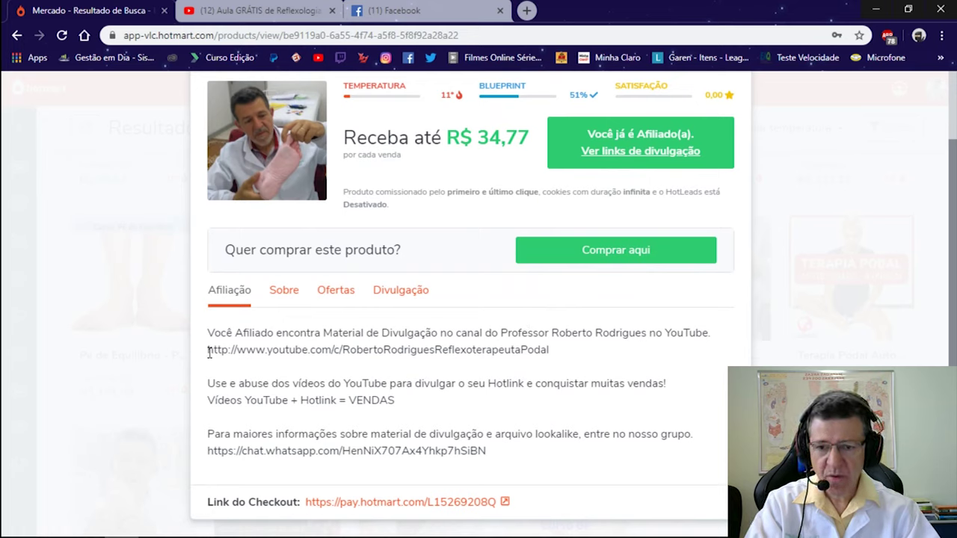
- Open the YouTube channel address given in the course's affiliation text
drag(209, 352, 546, 355)
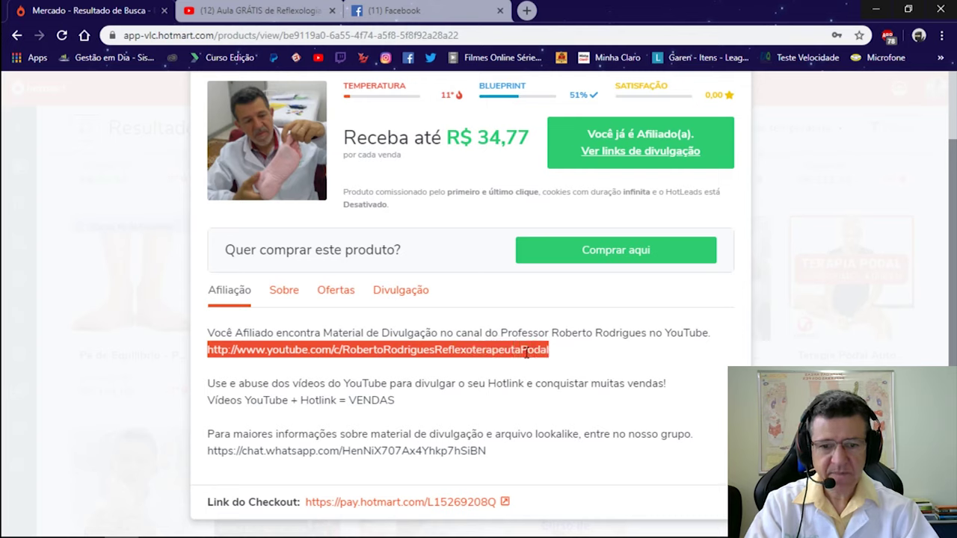
right_click(520, 351)
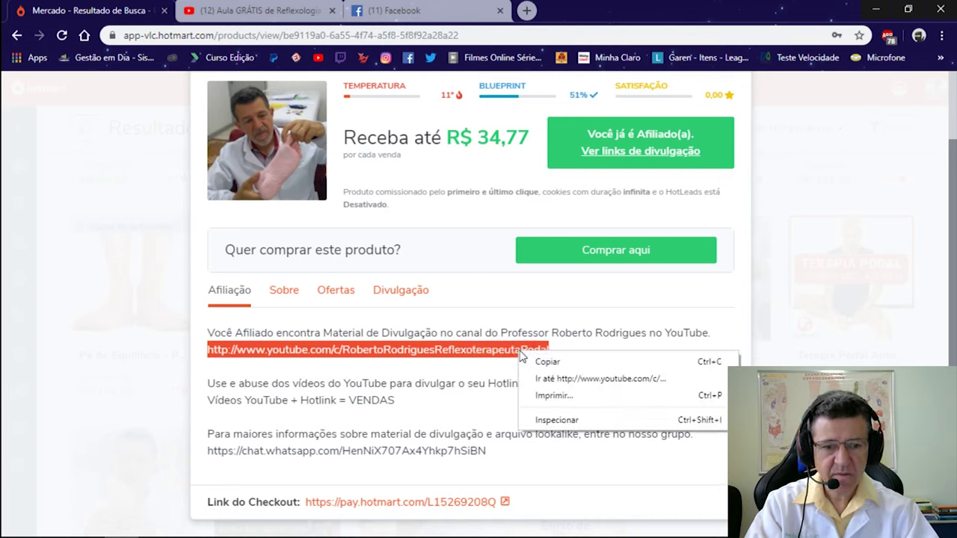
click(566, 381)
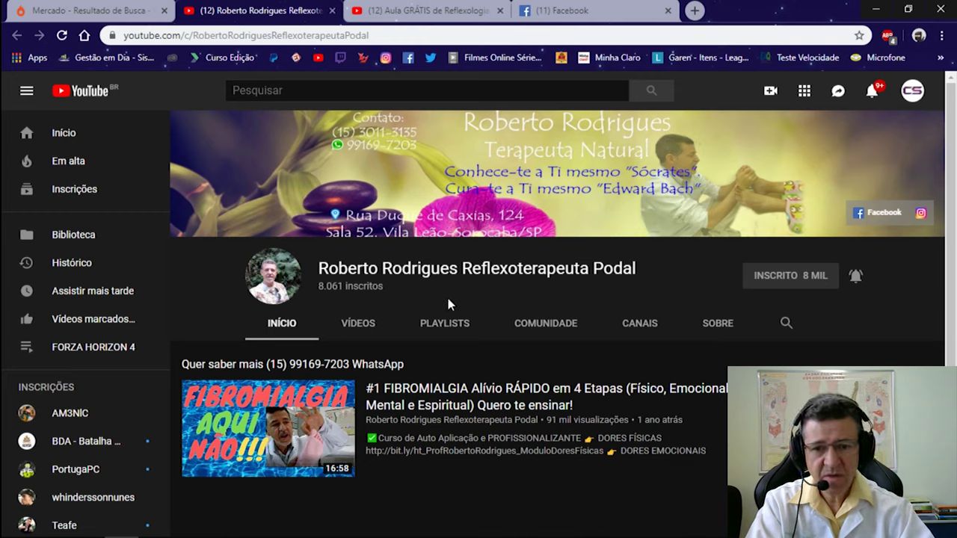
- Examine the YouTube channel's description and browse its uploaded videos for promotional material
click(710, 327)
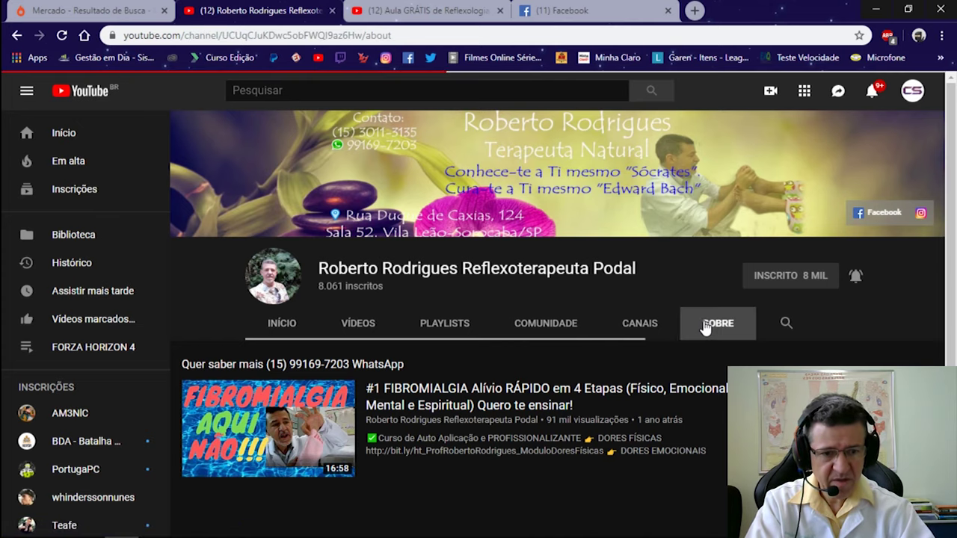
scroll(703, 324, down, 1)
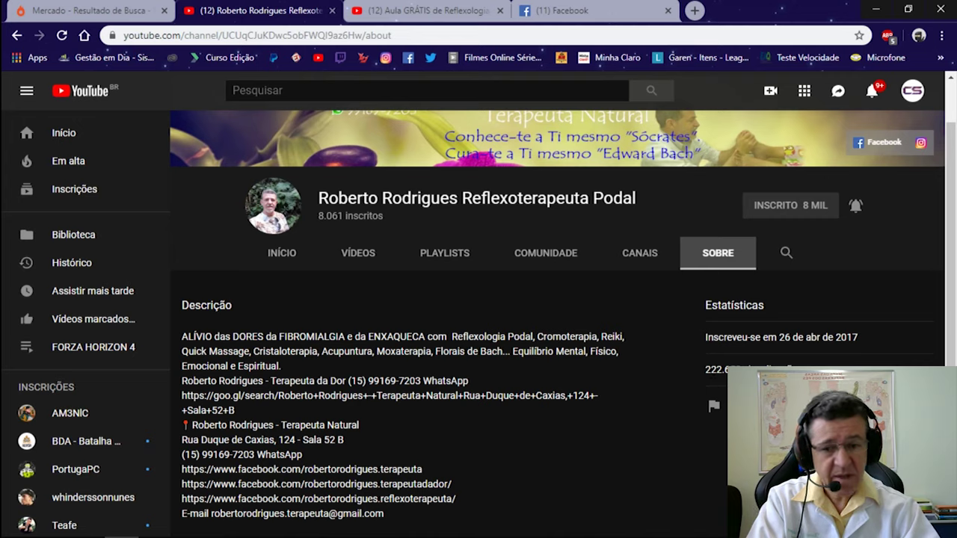
click(356, 254)
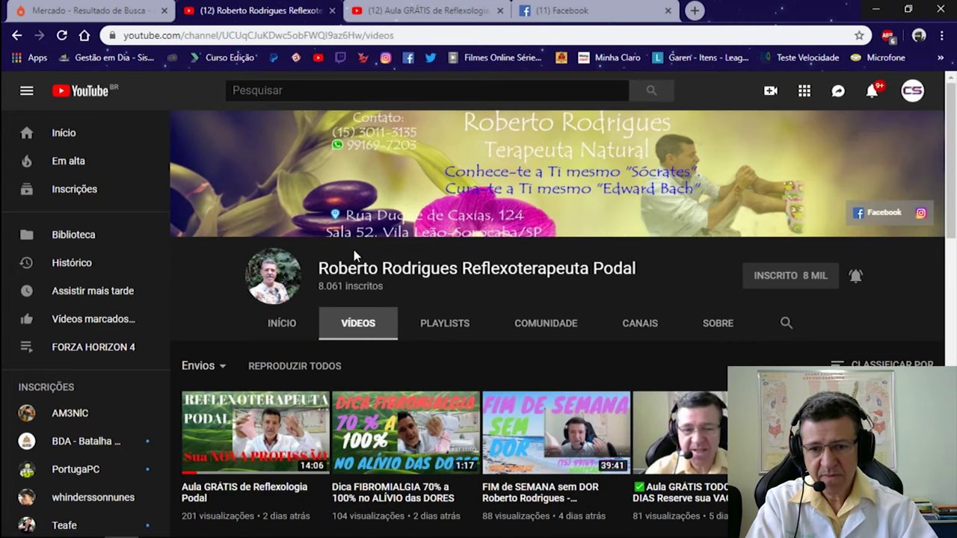
scroll(346, 341, down, 2)
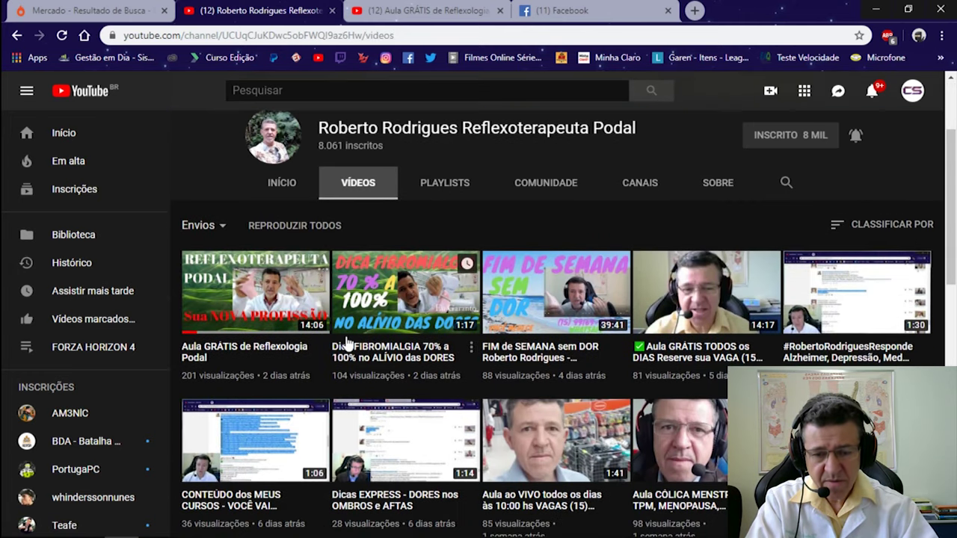
scroll(669, 278, down, 5)
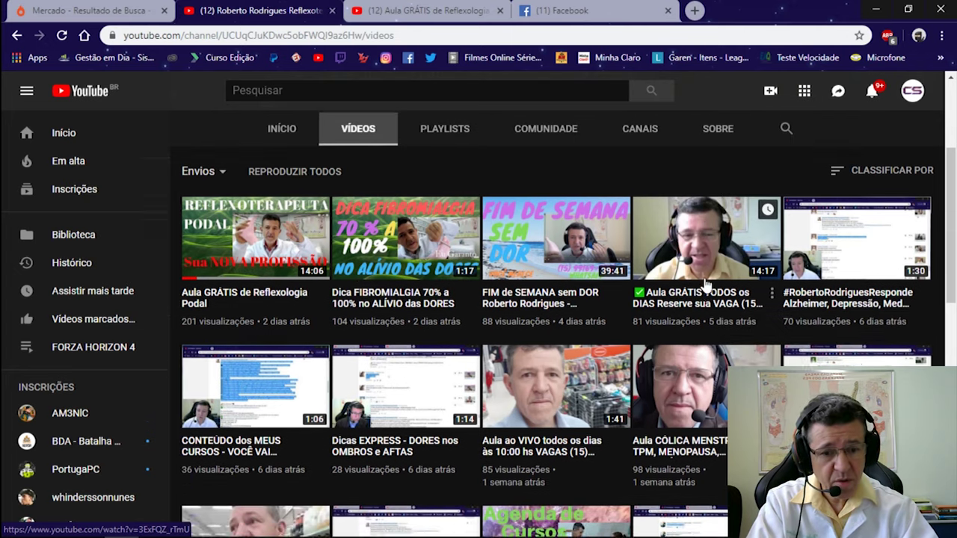
scroll(699, 287, down, 4)
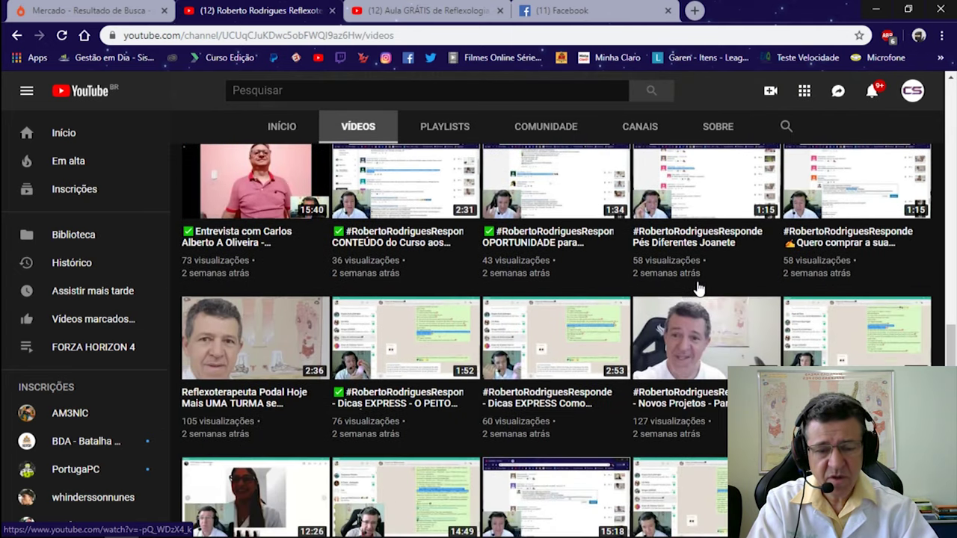
scroll(678, 286, down, 2)
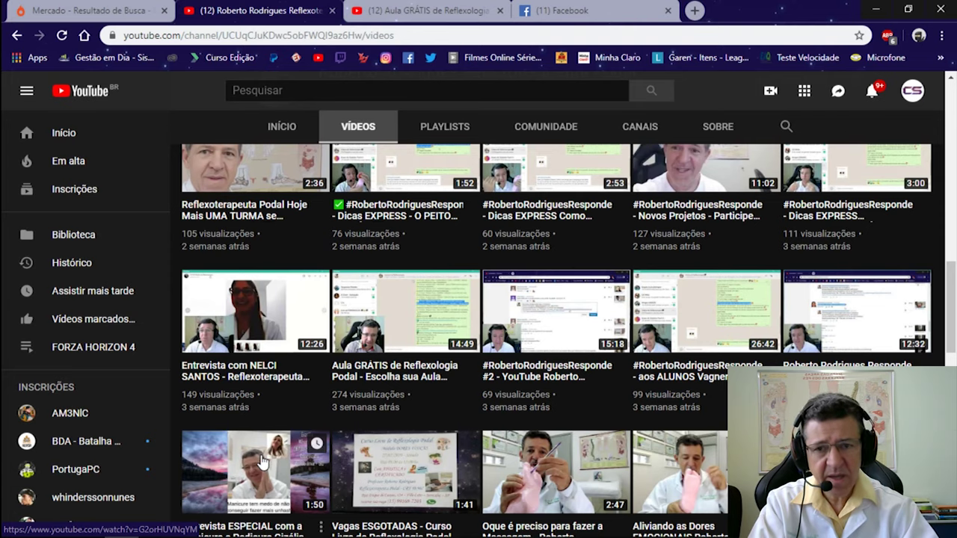
scroll(263, 338, up, 4)
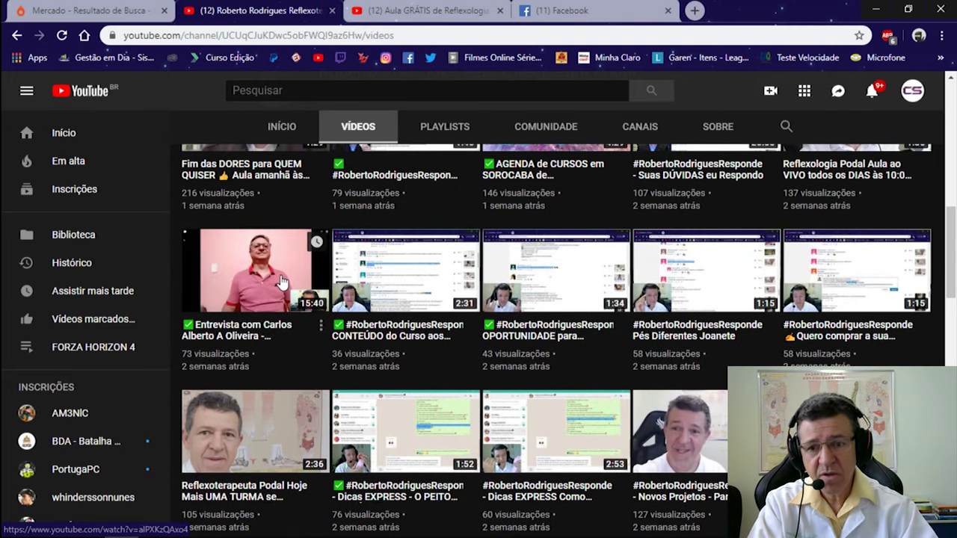
- Look through the channel's recent and older uploads for a video suited to promoting the course
scroll(283, 282, up, 2)
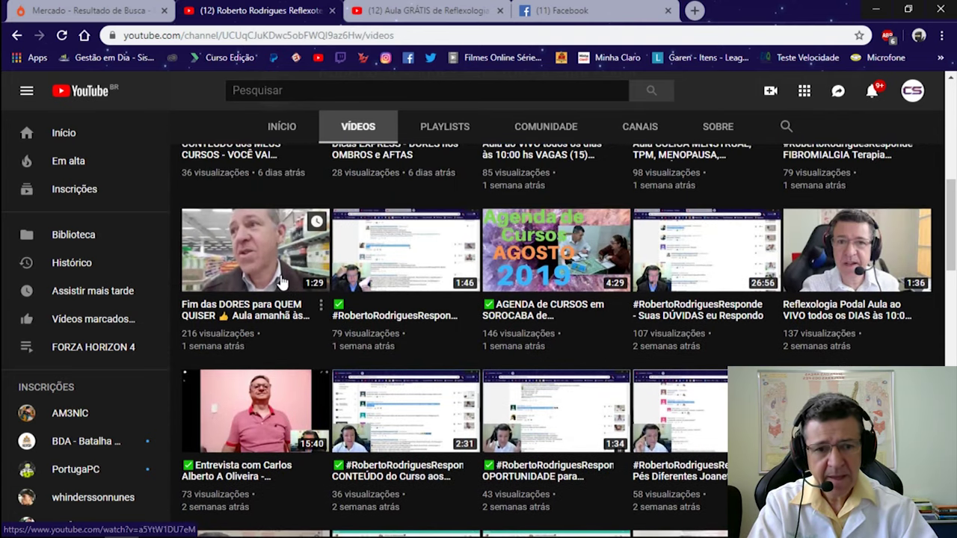
scroll(282, 283, up, 5)
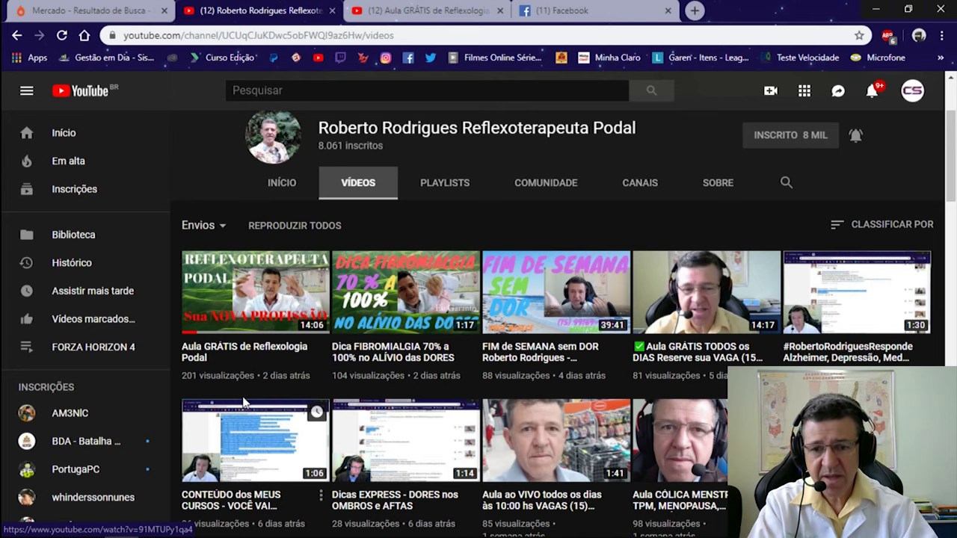
scroll(271, 371, down, 3)
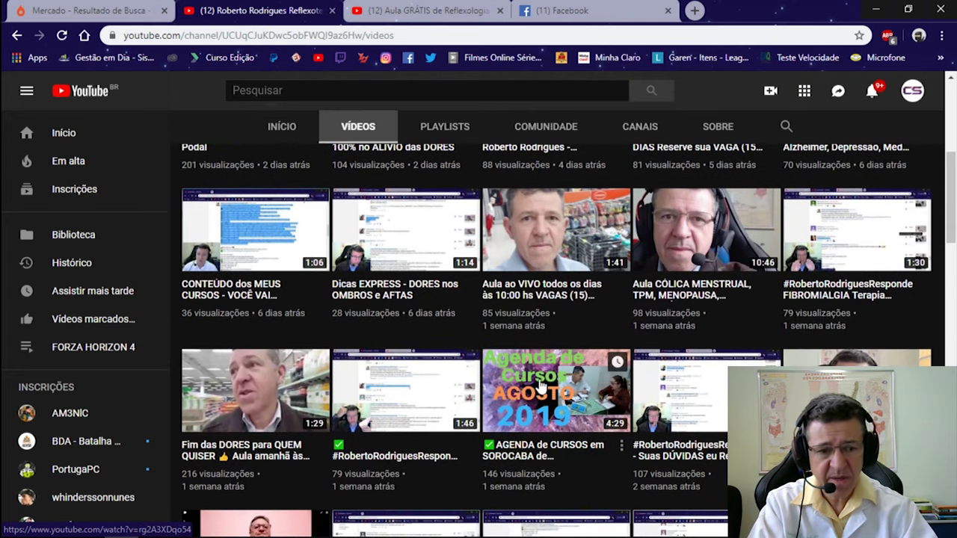
scroll(542, 386, down, 3)
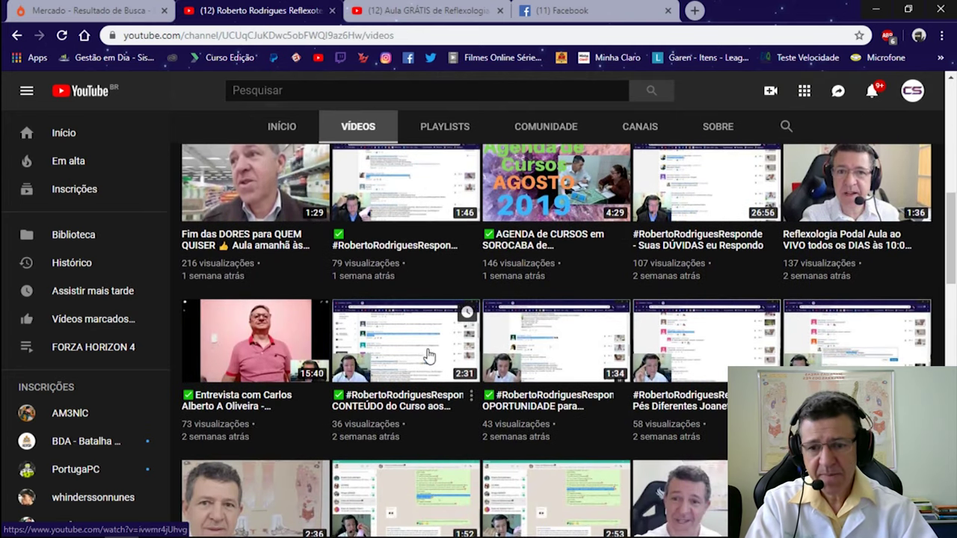
scroll(256, 347, down, 5)
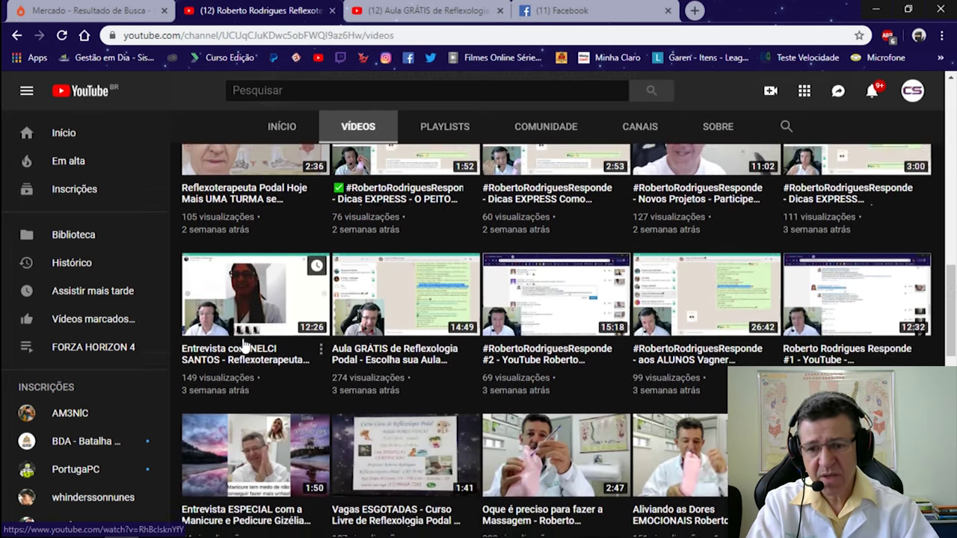
scroll(258, 351, down, 4)
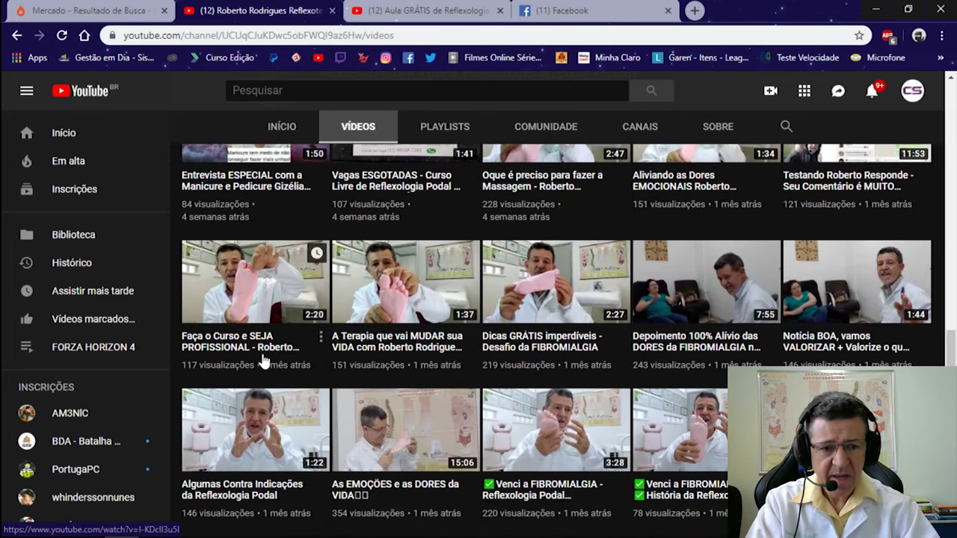
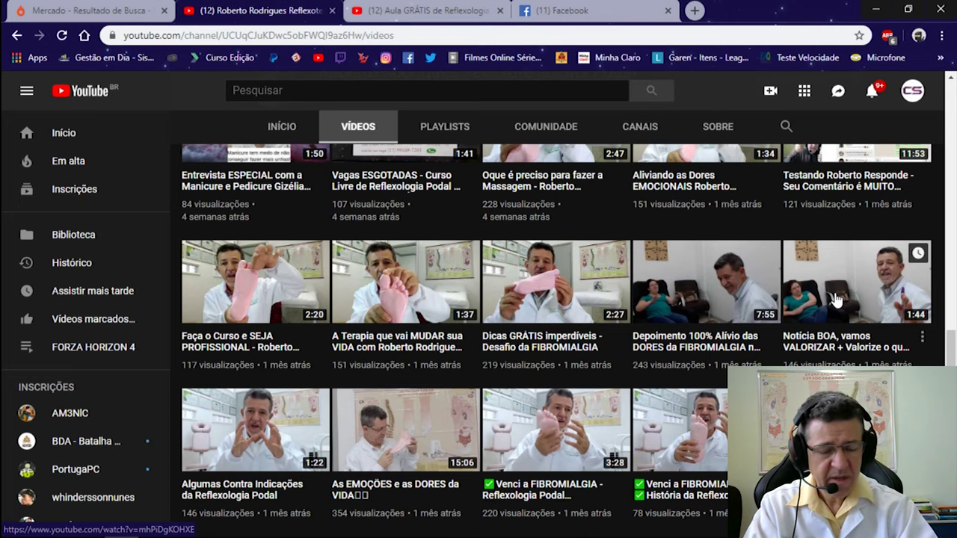
scroll(835, 299, down, 7)
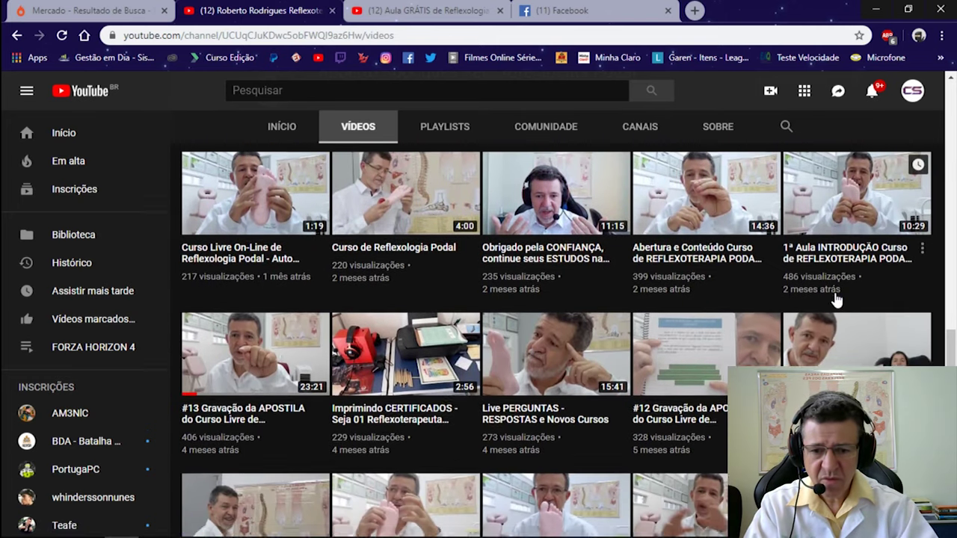
scroll(835, 299, down, 6)
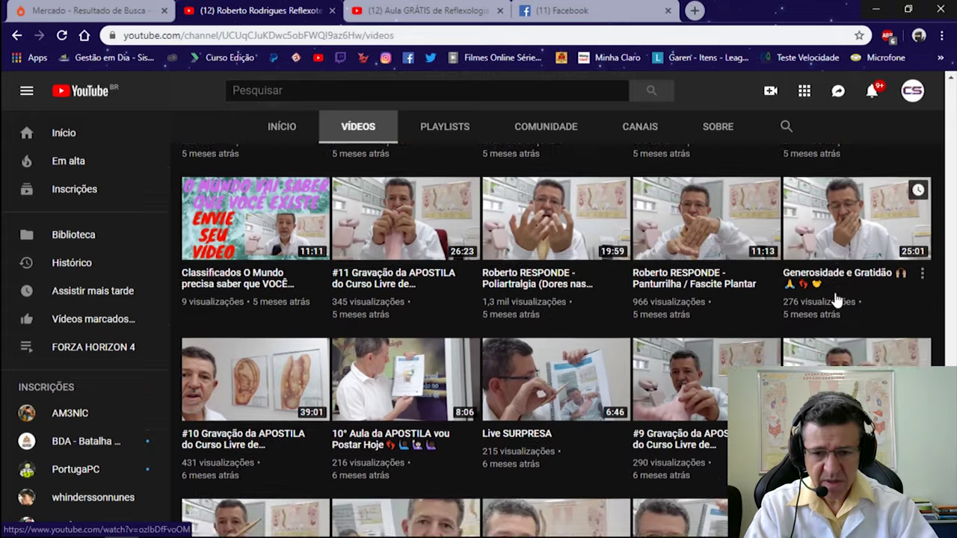
scroll(836, 299, down, 7)
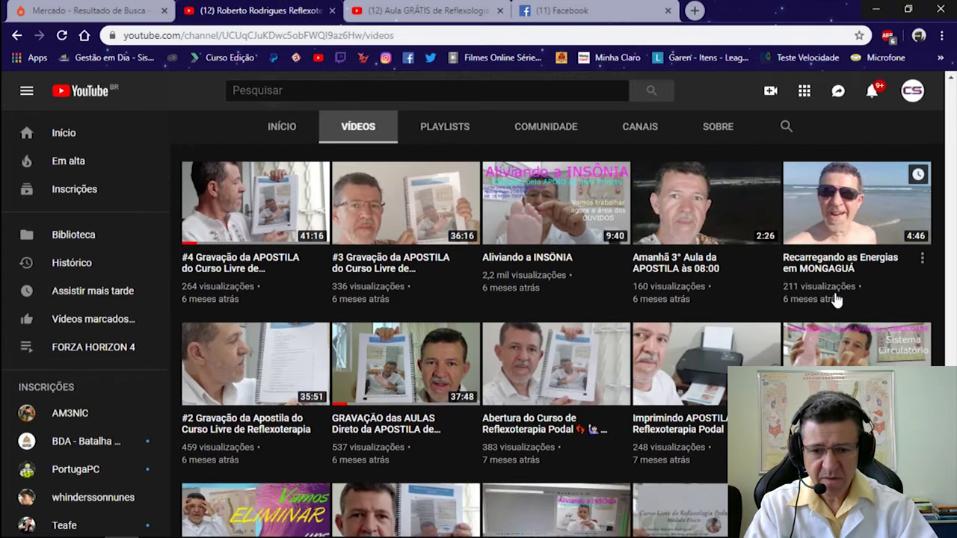
scroll(835, 299, down, 4)
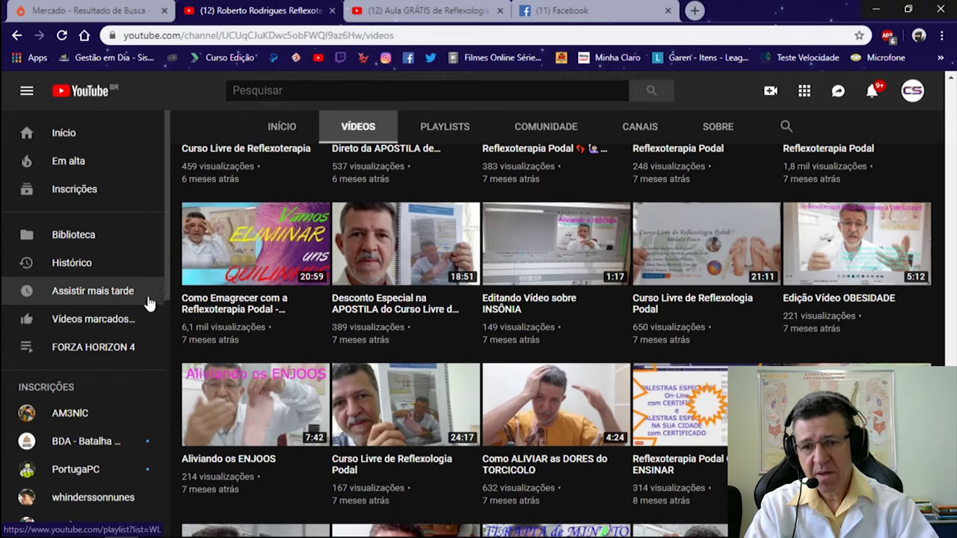
scroll(265, 262, up, 1)
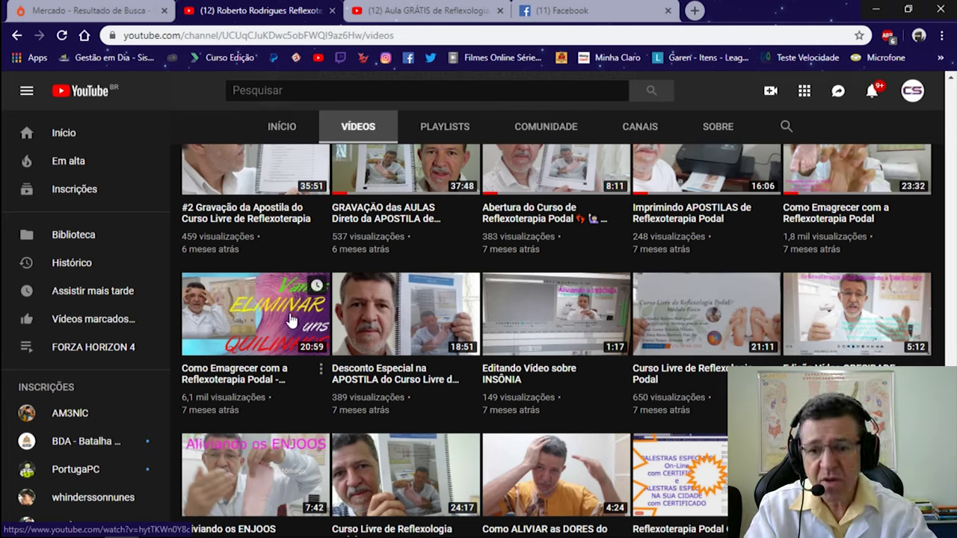
- Open the 20:59 video "Como Emagrecer com a Reflexoterapia Podal", pause it and copy its share link
click(271, 324)
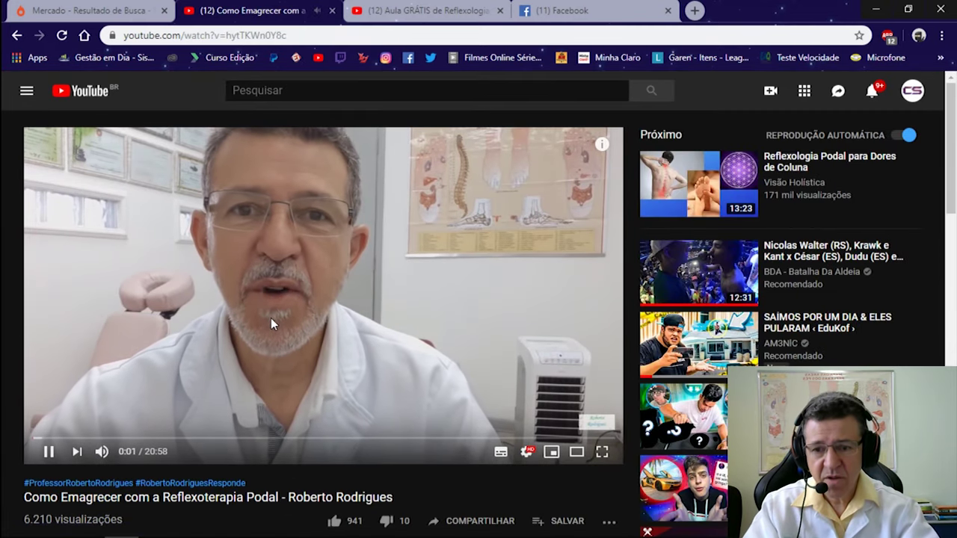
click(273, 317)
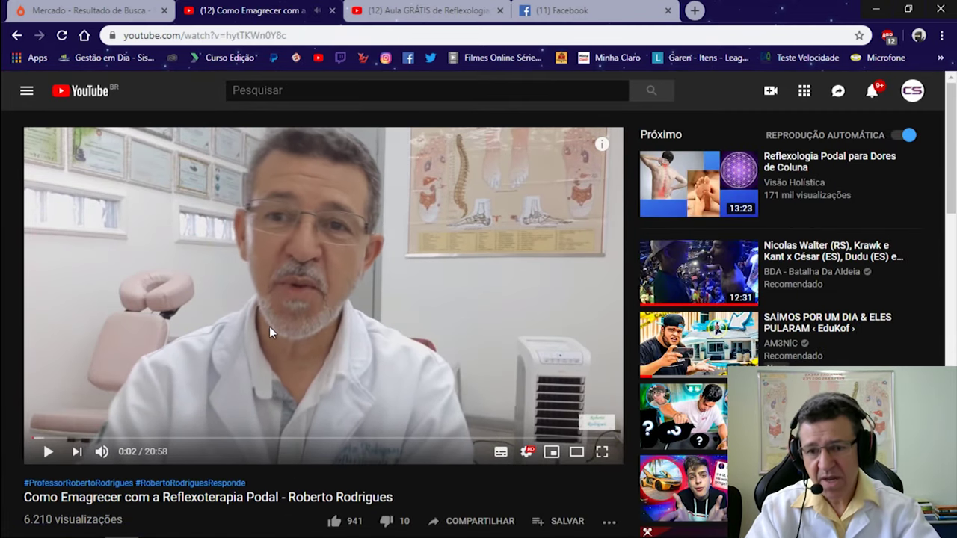
scroll(269, 328, down, 3)
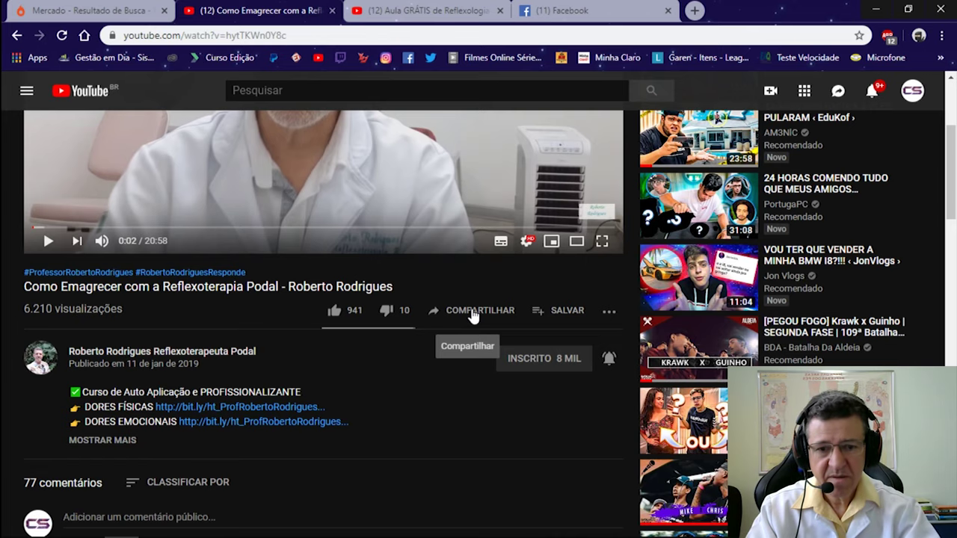
click(471, 310)
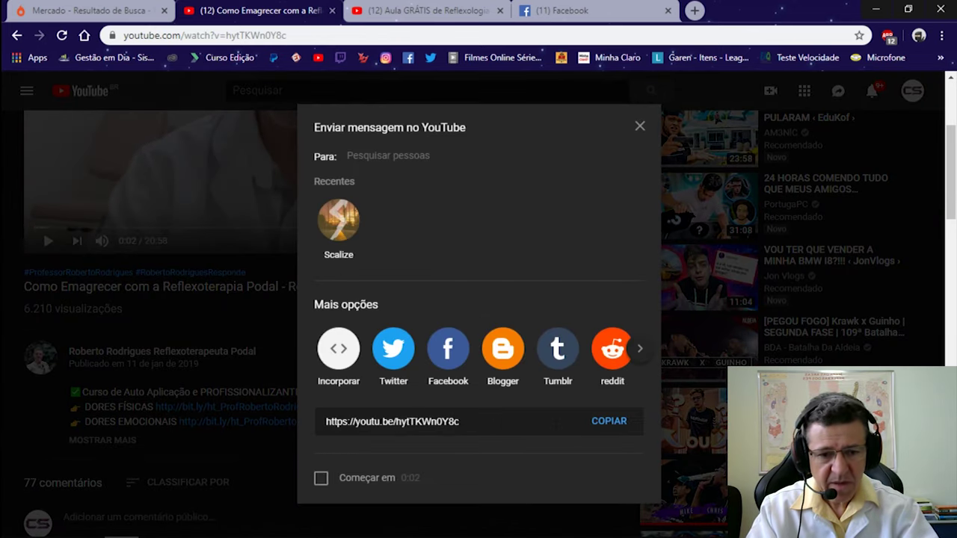
click(609, 422)
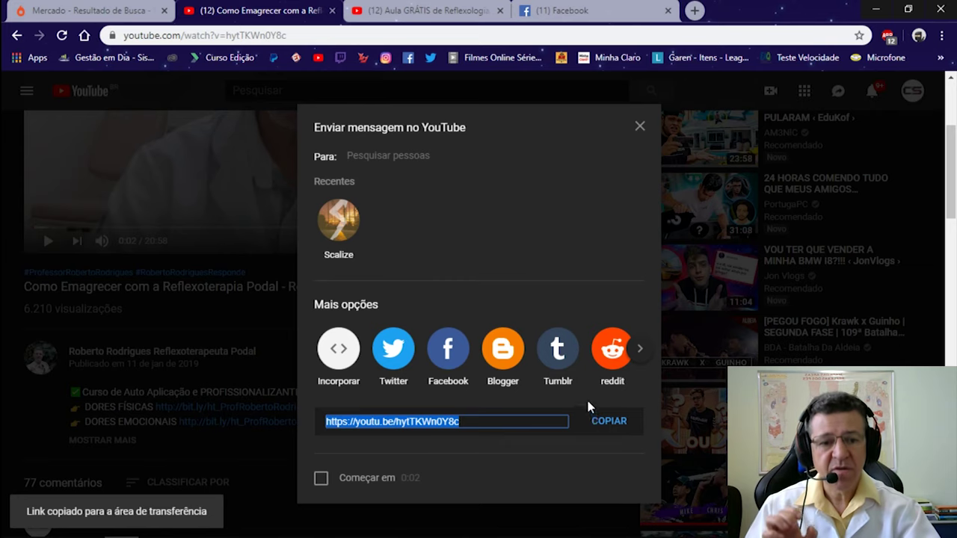
click(611, 96)
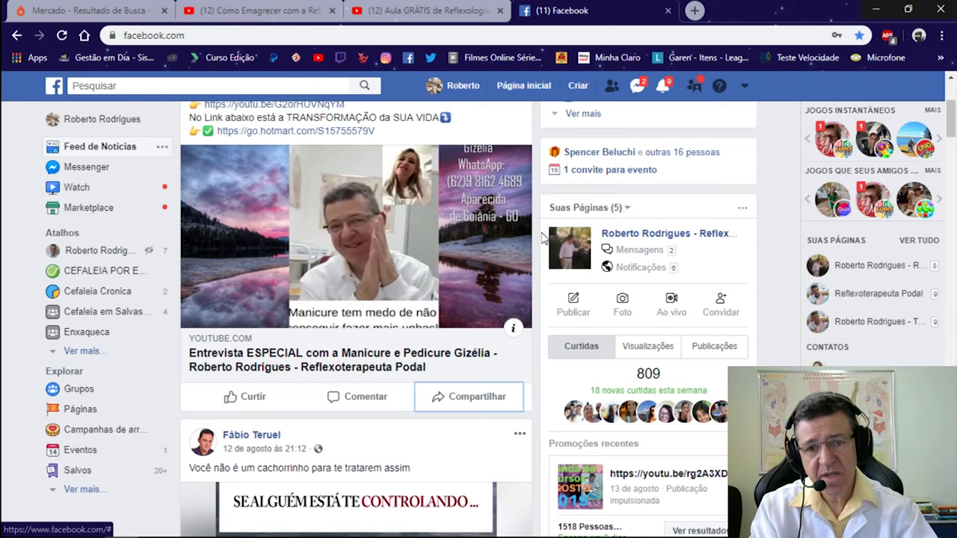
scroll(482, 239, up, 3)
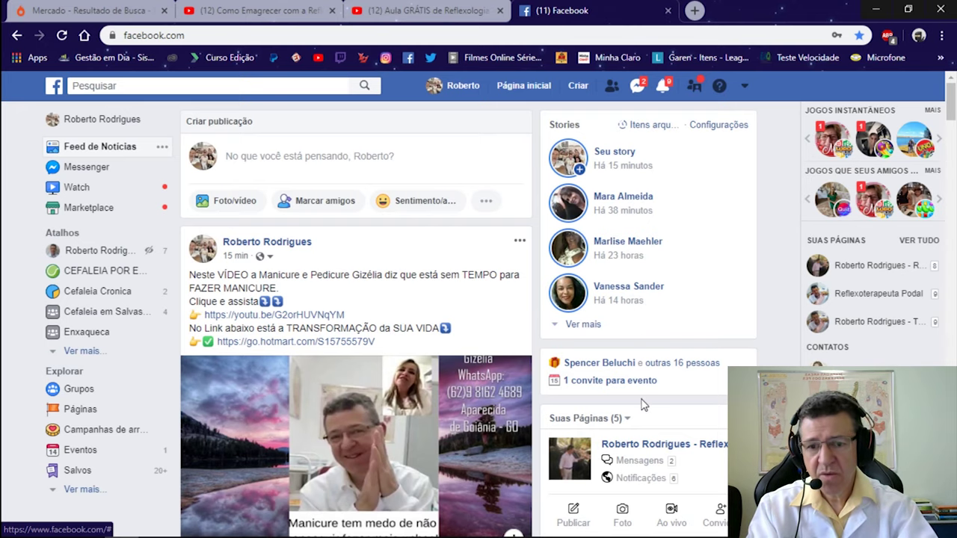
scroll(642, 405, down, 1)
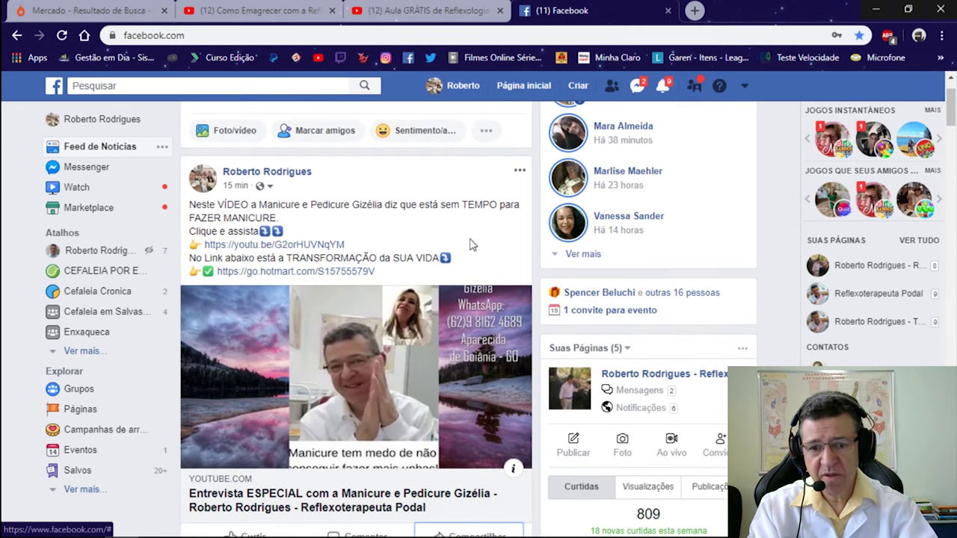
scroll(343, 310, up, 1)
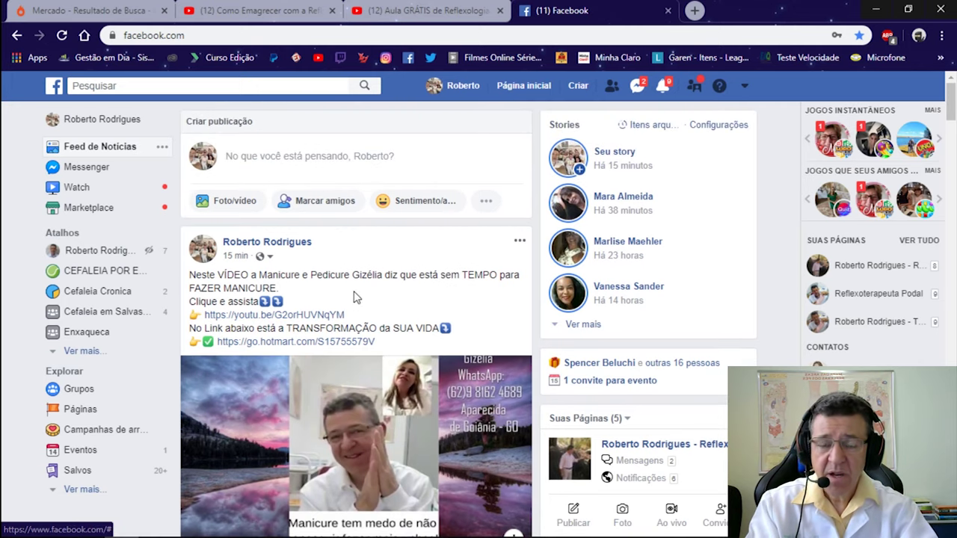
click(378, 159)
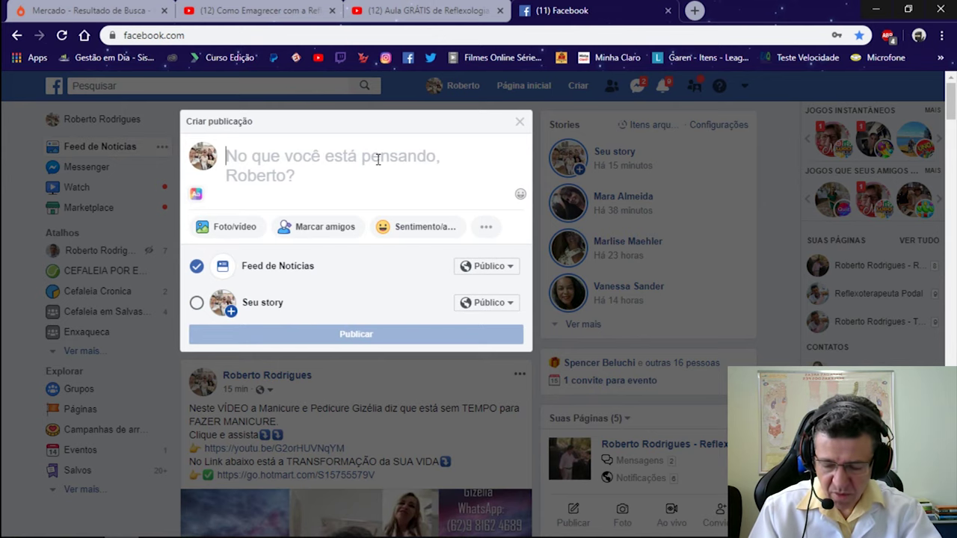
text(https://youtu.be/hvtTKWn0Y8d)
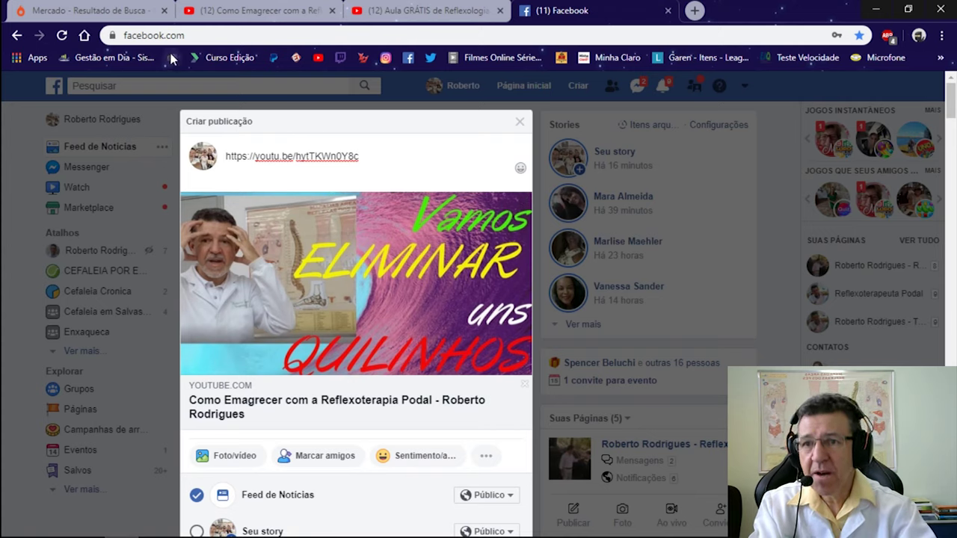
- Return to the Hotmart search results and open the course "Curso de Reflexoterapia Podal - Módulo AVANÇADO DORES EMOCIONAIS"
click(98, 13)
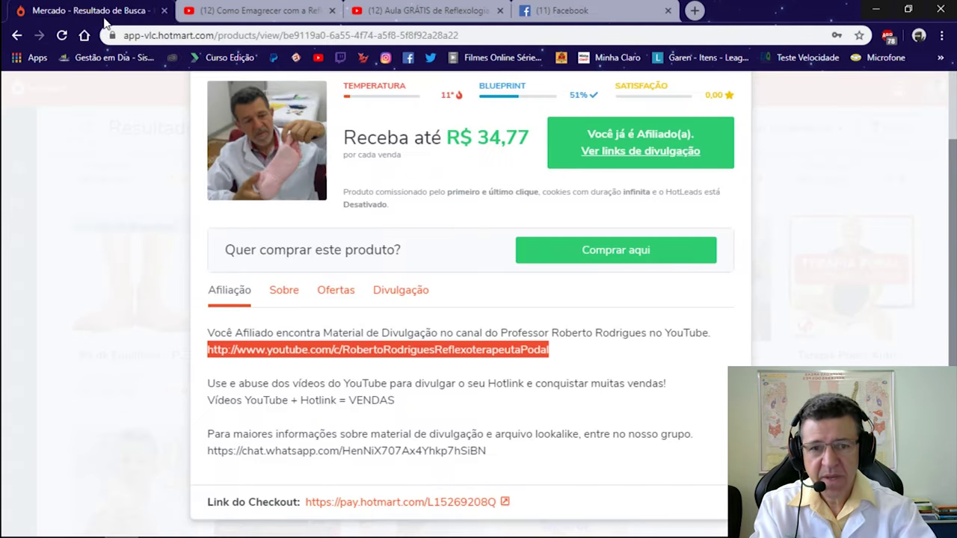
mouse_move(492, 140)
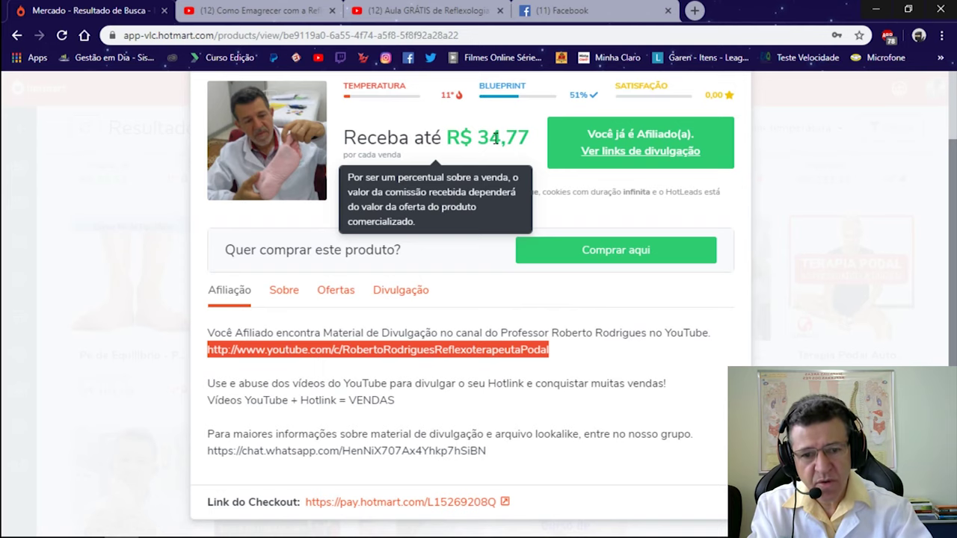
scroll(434, 142, up, 1)
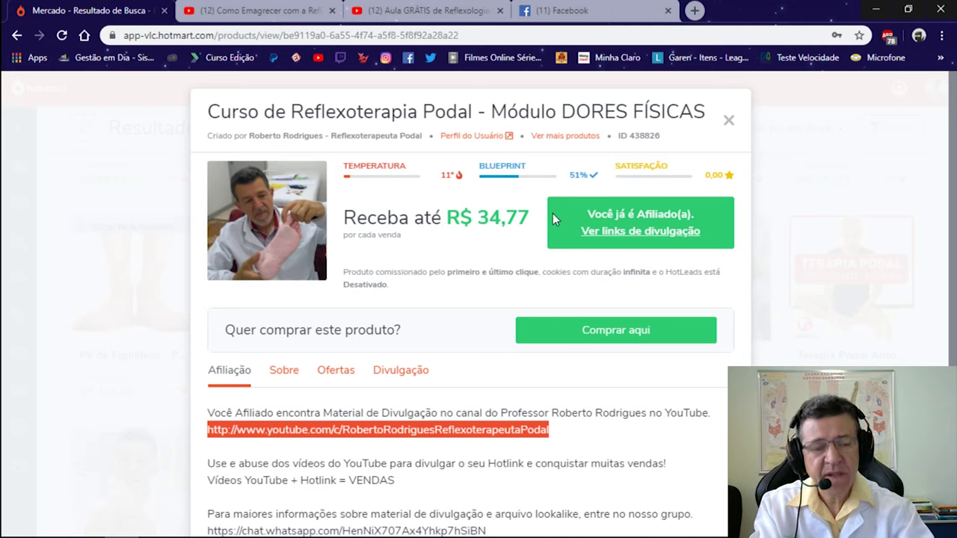
mouse_move(521, 216)
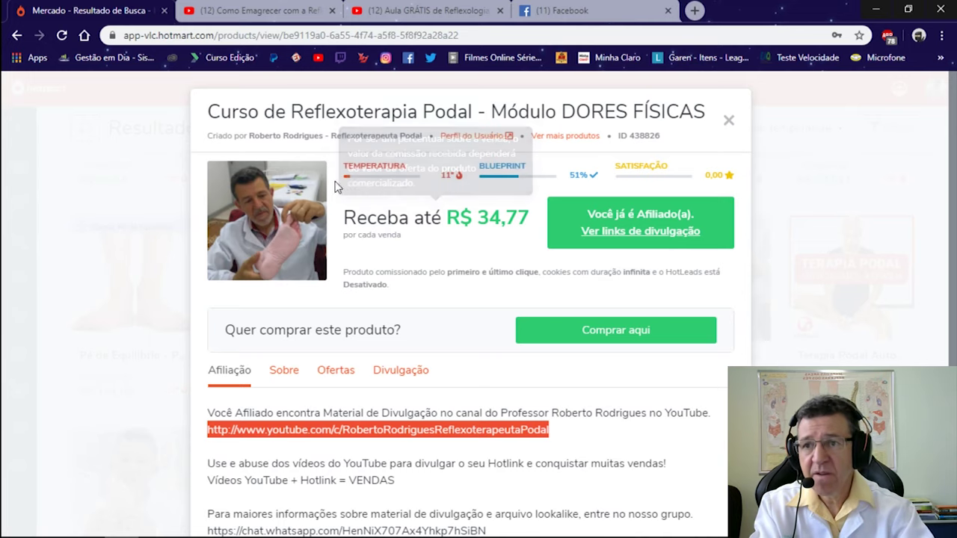
click(17, 39)
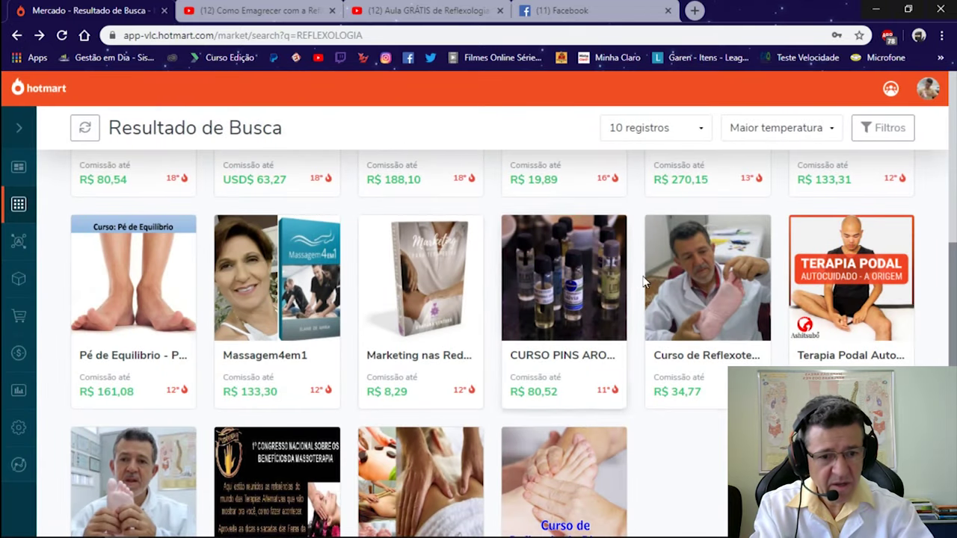
scroll(695, 326, down, 2)
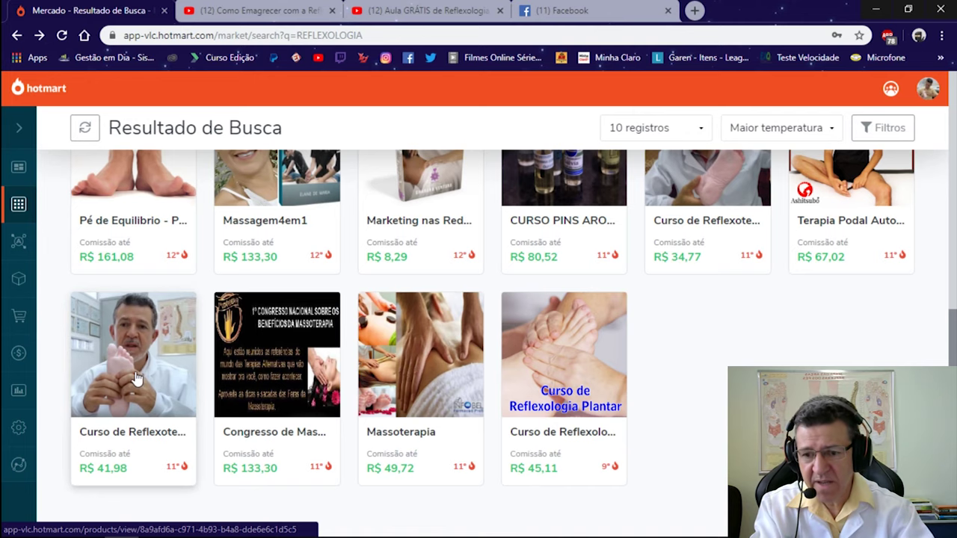
click(137, 378)
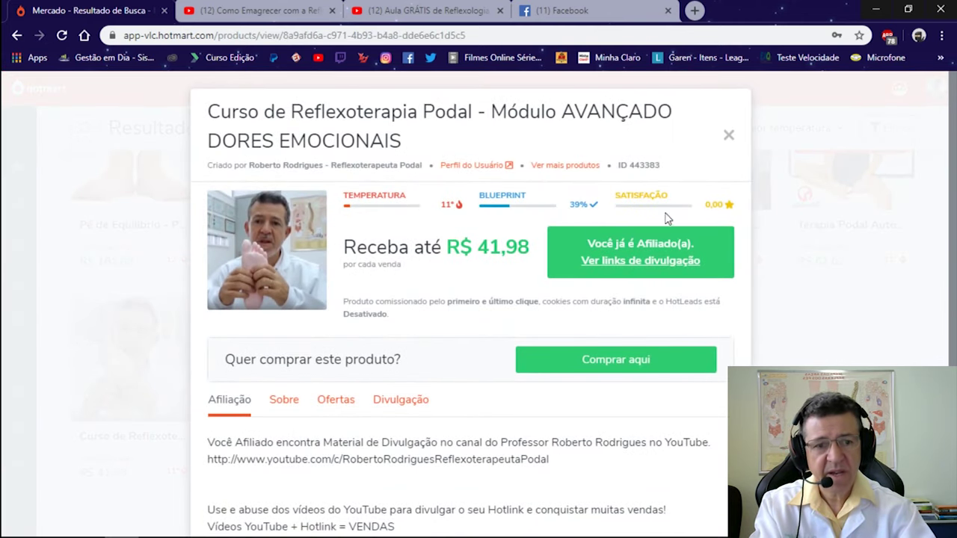
mouse_move(386, 247)
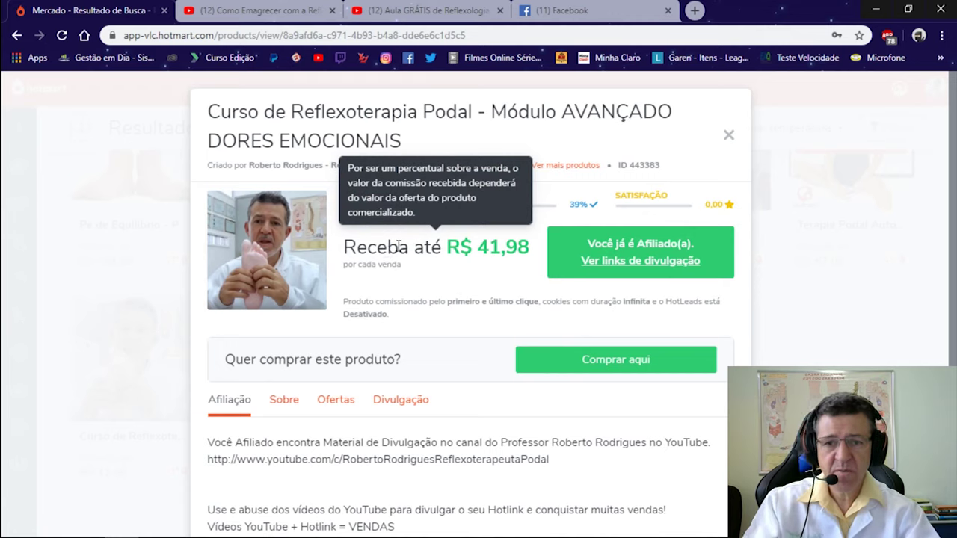
- Copy the Página de Vendas hotlink from the course's promotion links and go back to the Facebook post draft
click(617, 276)
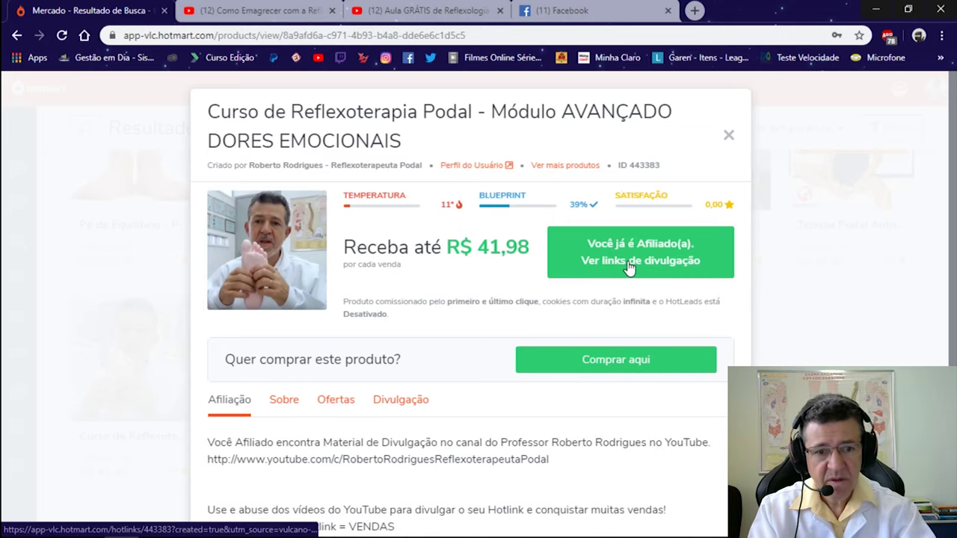
click(629, 269)
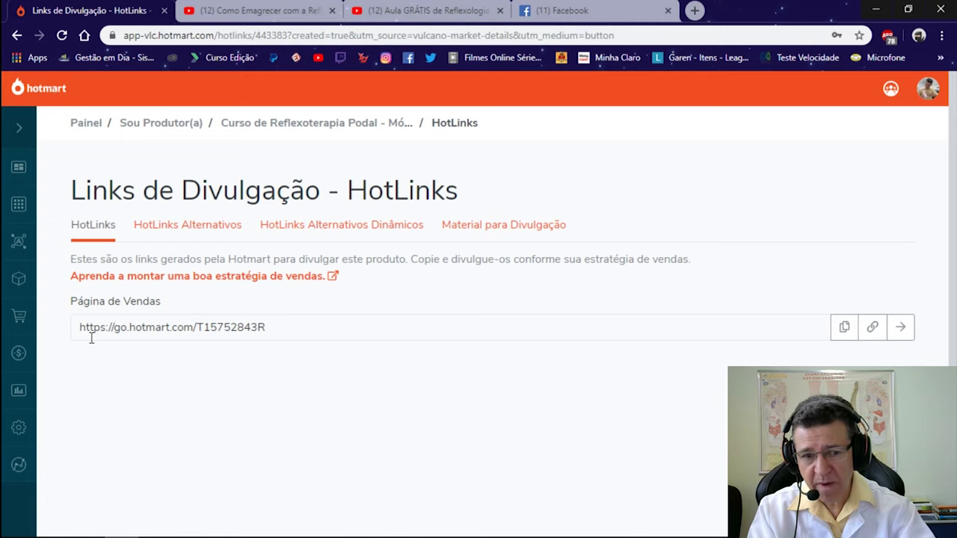
click(842, 334)
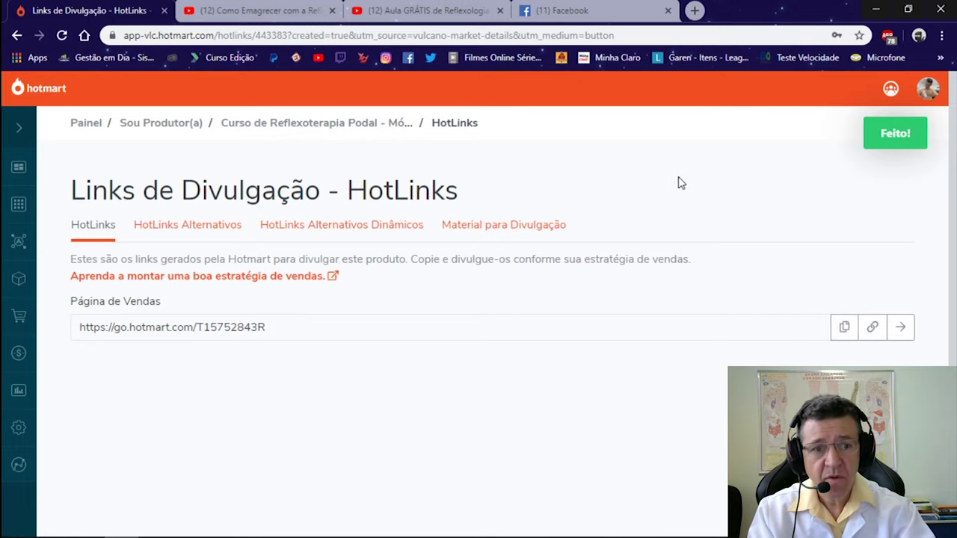
click(620, 16)
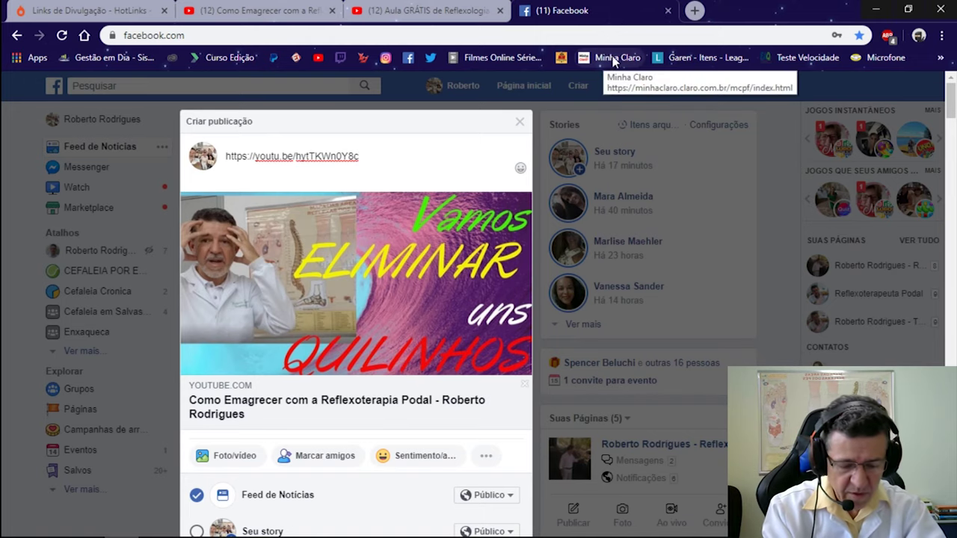
key(Return)
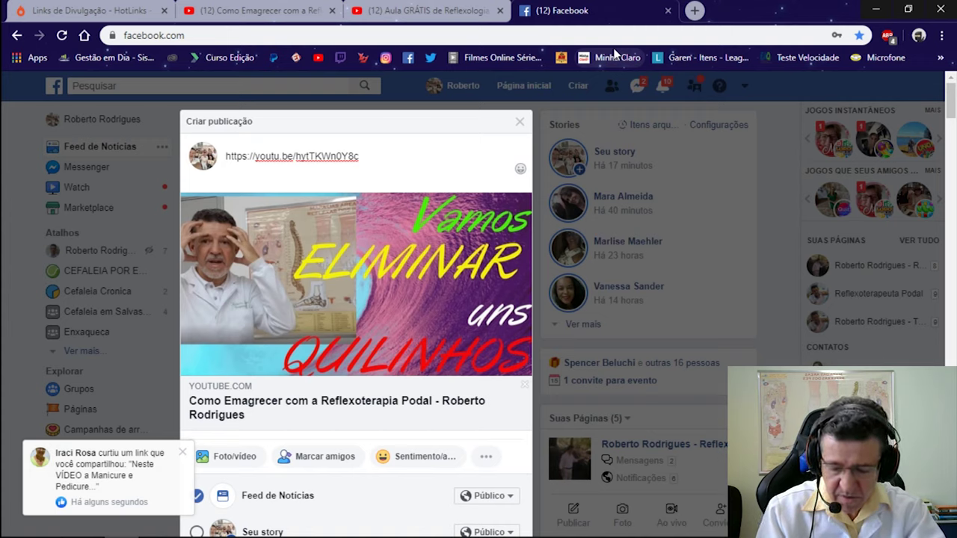
key(ctrl+v)
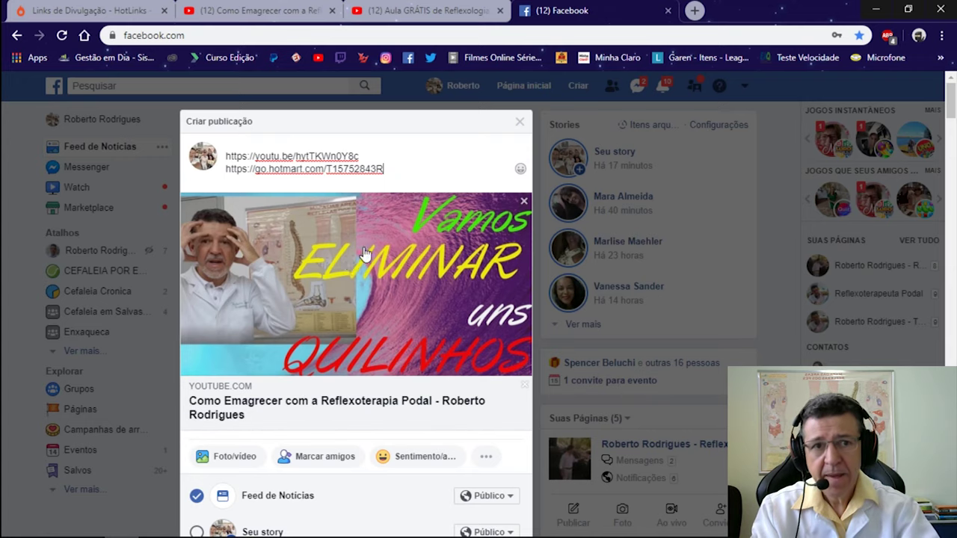
scroll(364, 254, down, 3)
click(363, 314)
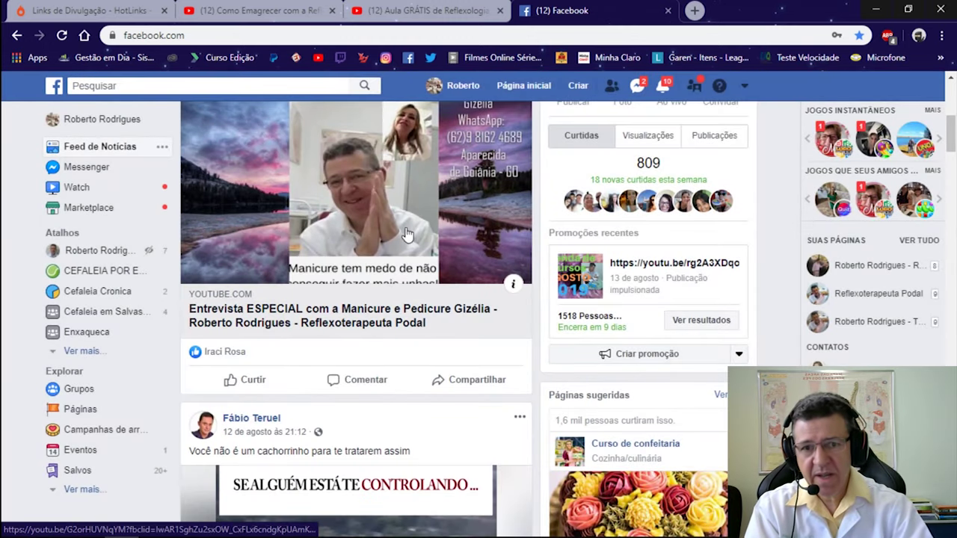
scroll(407, 228, up, 3)
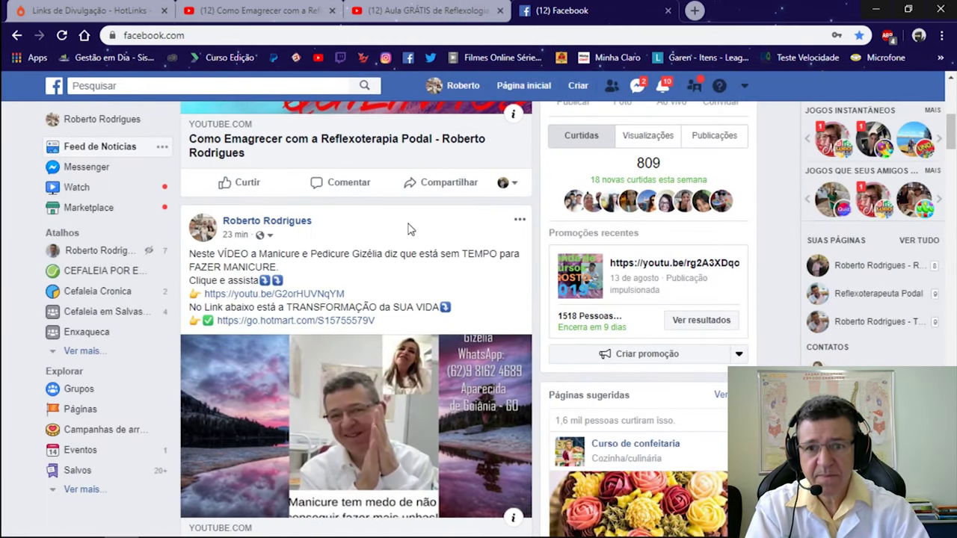
scroll(407, 224, up, 8)
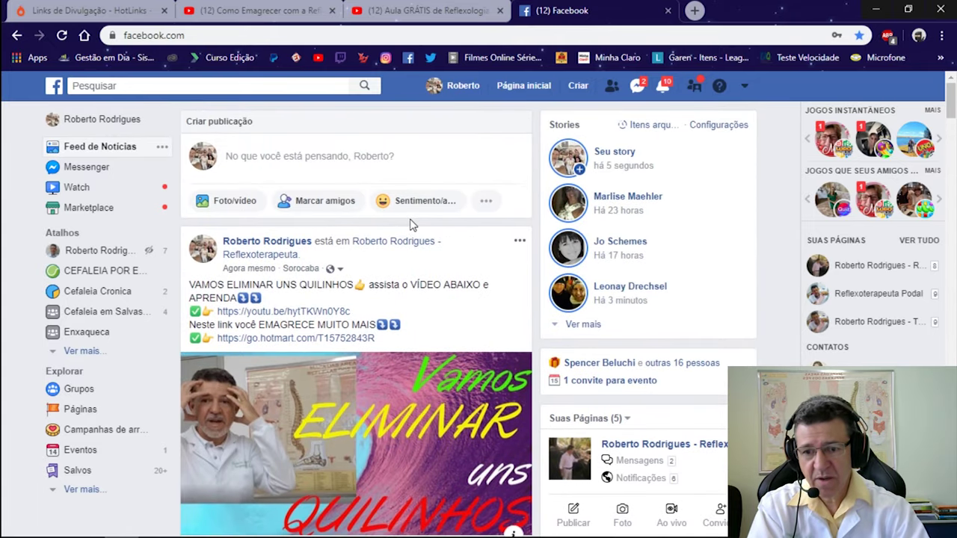
- Start sharing the published "VAMOS ELIMINAR UNS QUILINHOS" post to a managed page, with the original publication included
scroll(409, 225, down, 2)
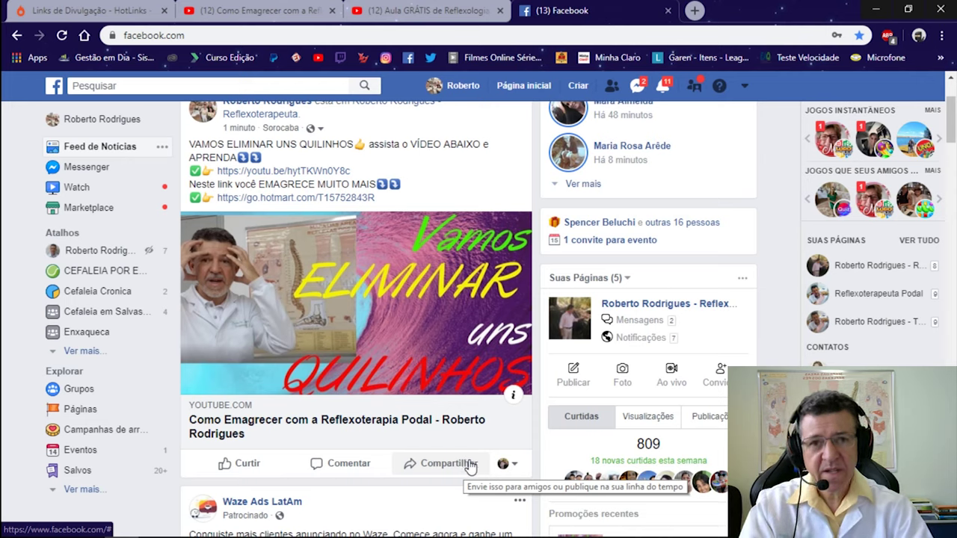
click(470, 465)
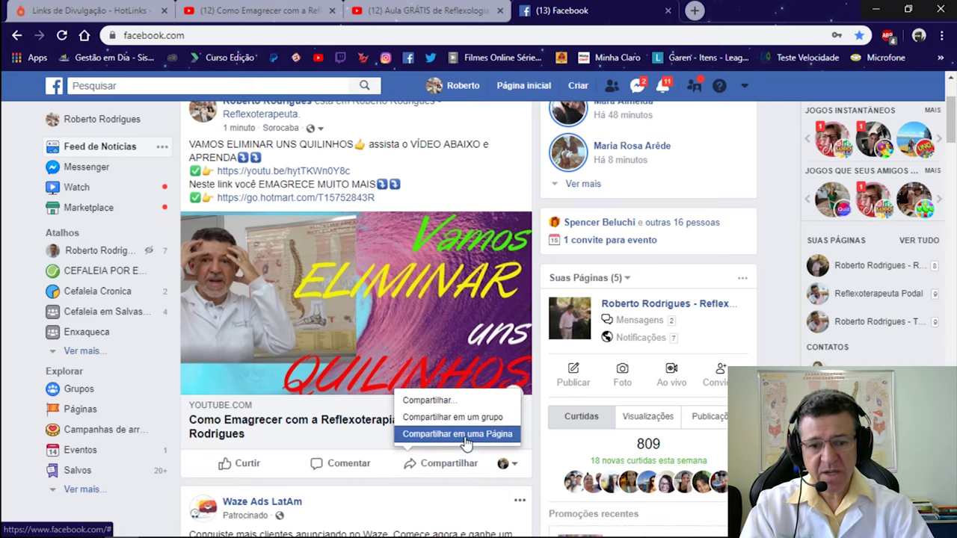
click(465, 435)
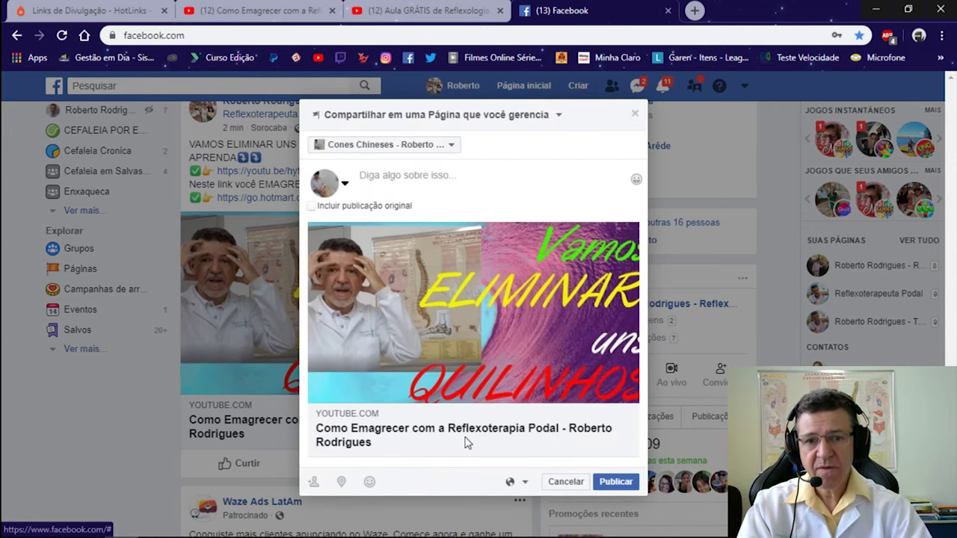
click(452, 147)
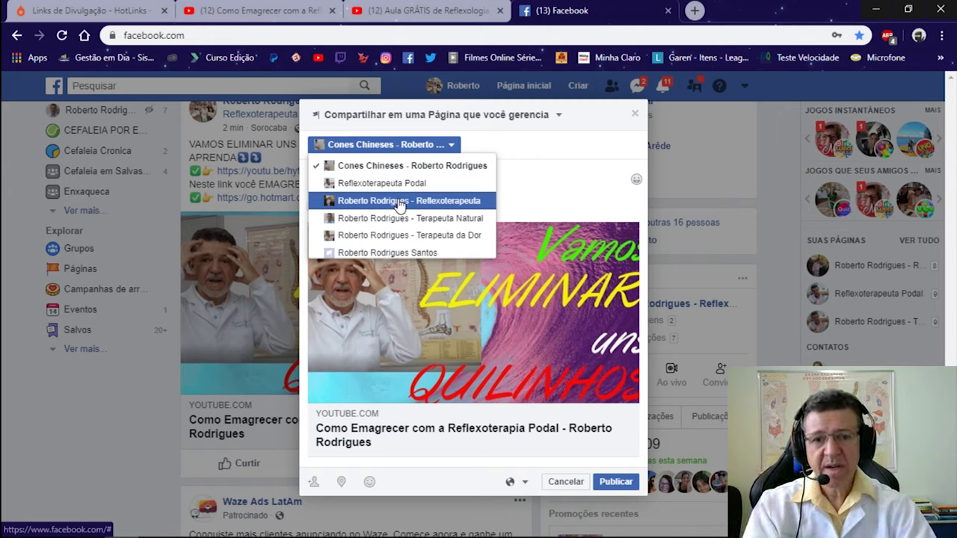
click(561, 174)
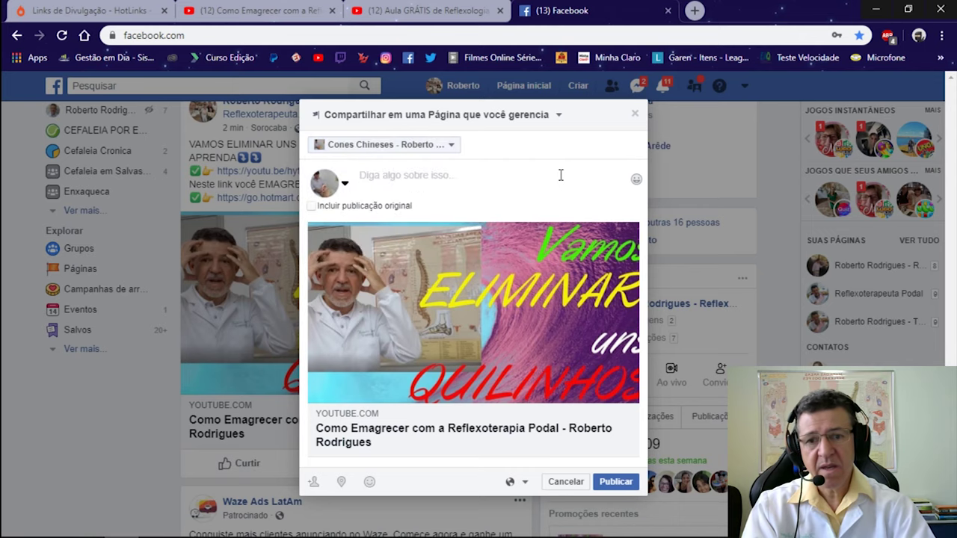
click(313, 209)
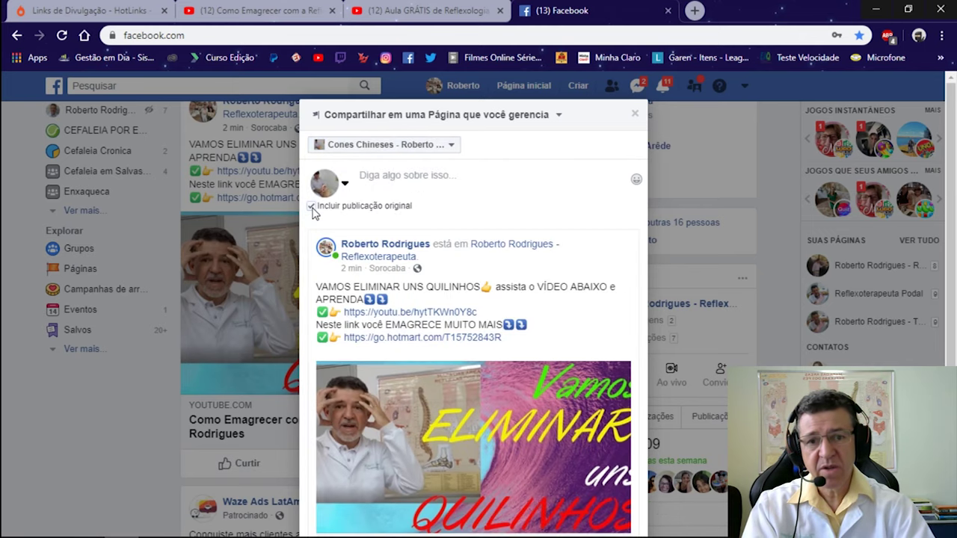
- Choose the producer's own-name page with the suffix "Reflexoterapeuta" as the share destination and publish the share
click(385, 145)
click(409, 203)
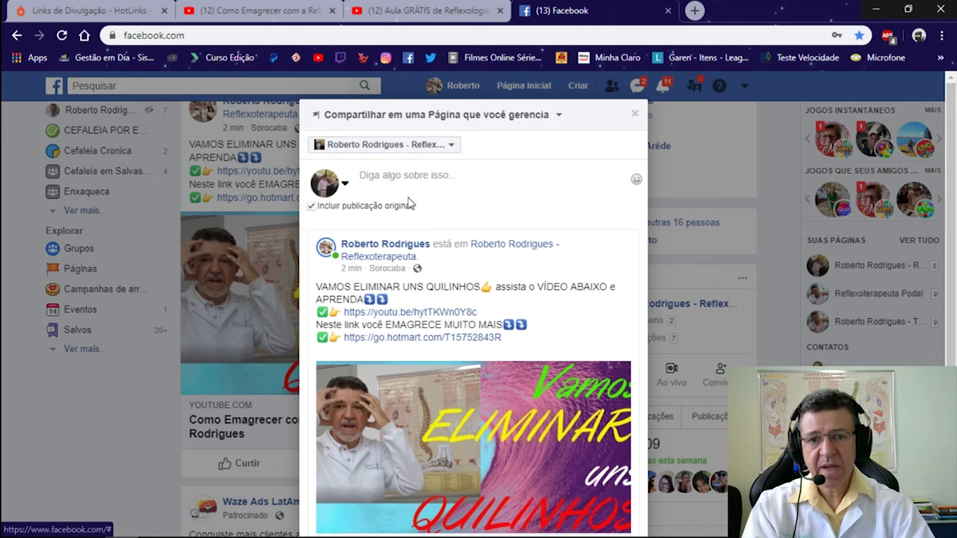
scroll(449, 223, down, 2)
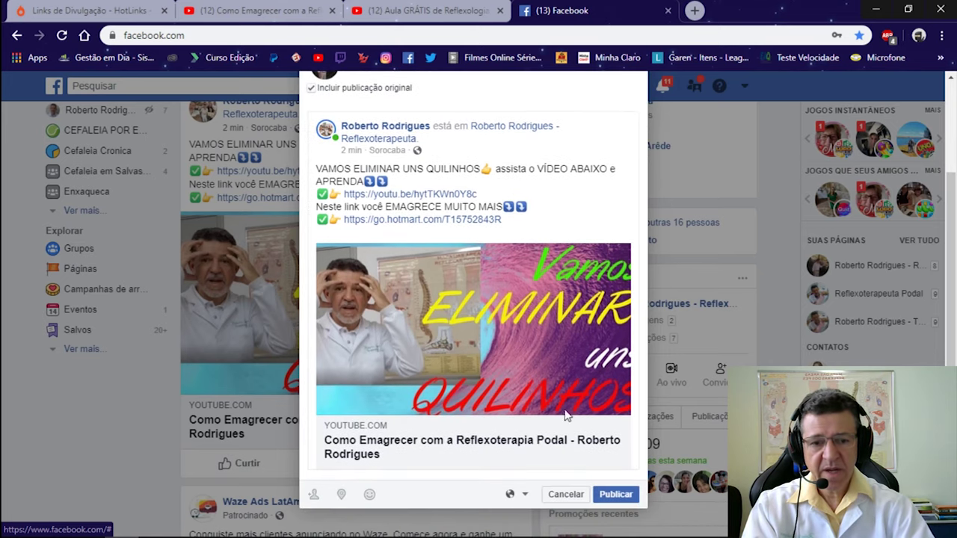
click(614, 495)
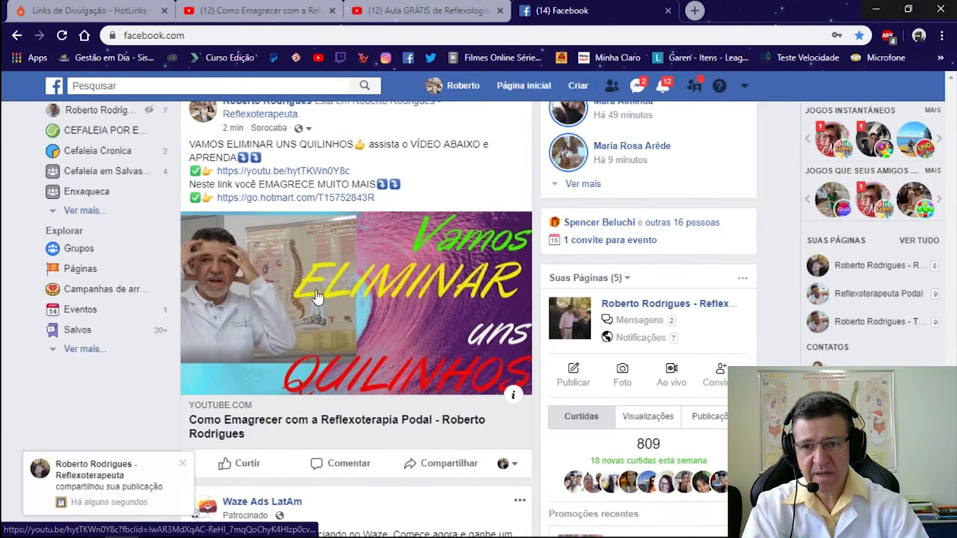
scroll(322, 284, up, 2)
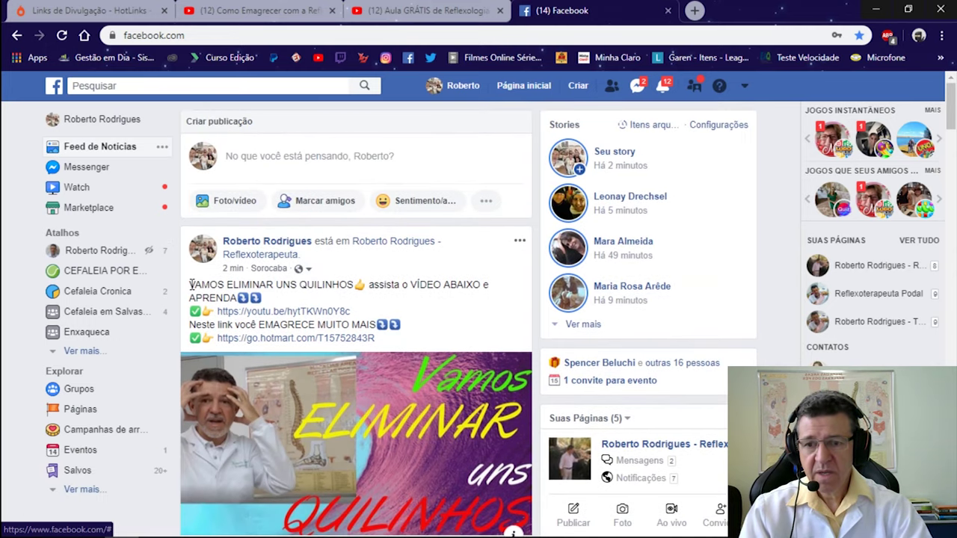
drag(190, 285, 305, 334)
key(ctrl+c)
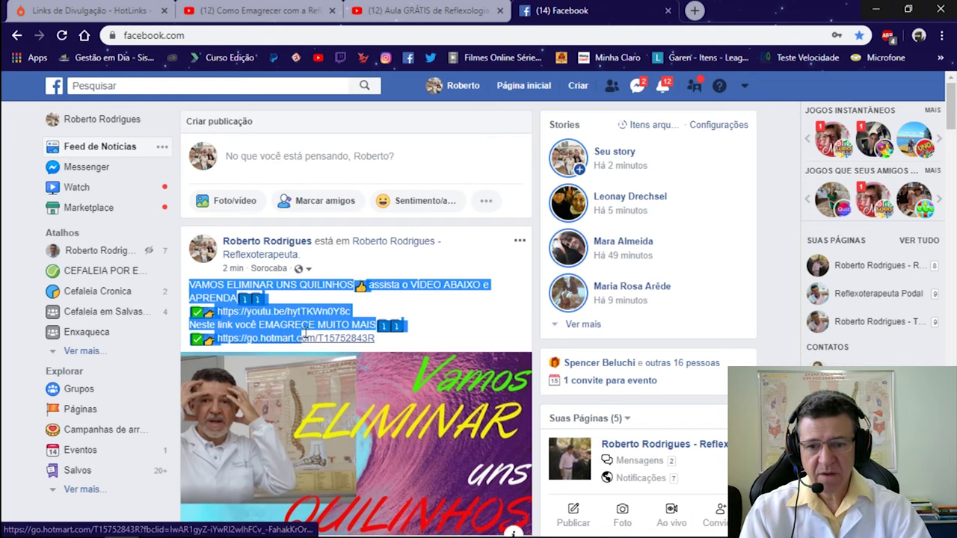
click(384, 344)
- Copy the full text of the "VAMOS ELIMINAR UNS QUILINHOS" post, including both the video link and the course hotlink
scroll(385, 344, down, 1)
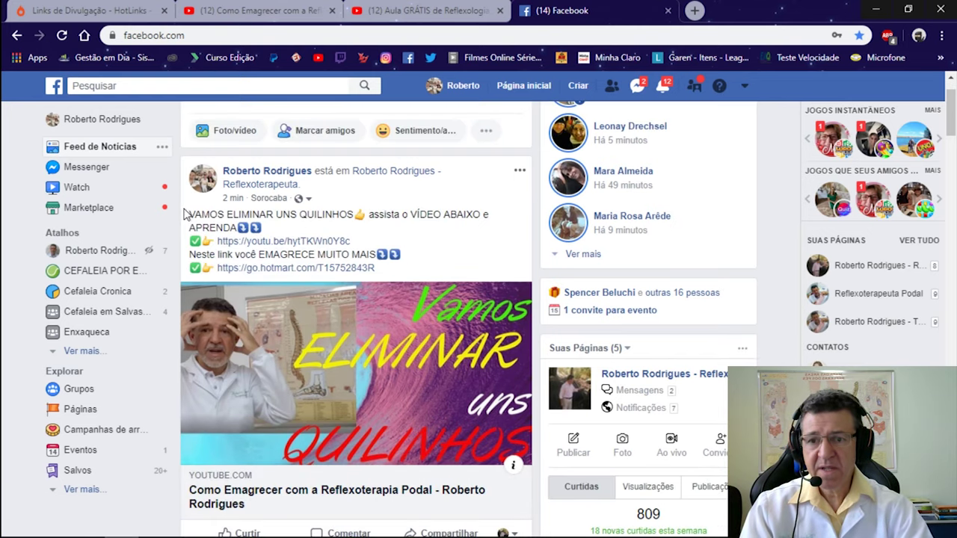
drag(191, 213, 386, 277)
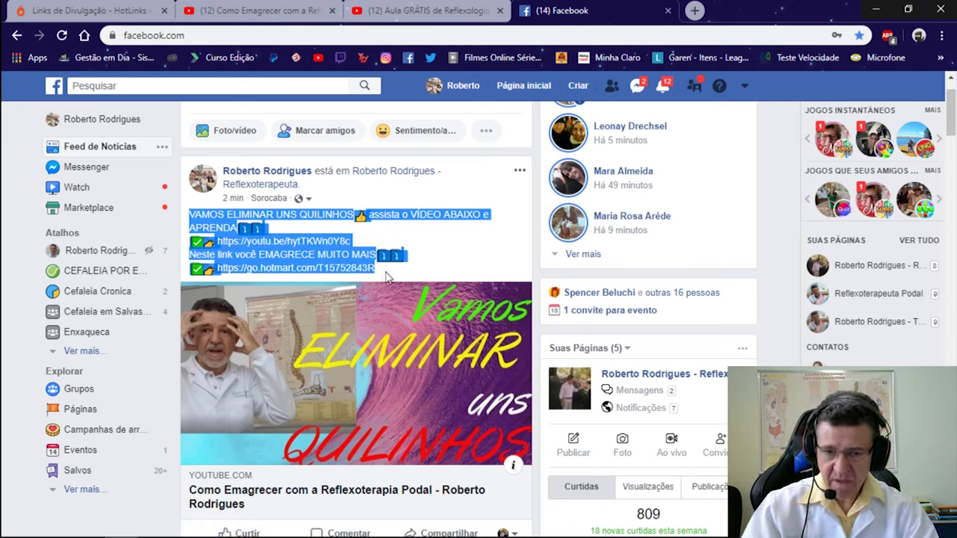
right_click(482, 255)
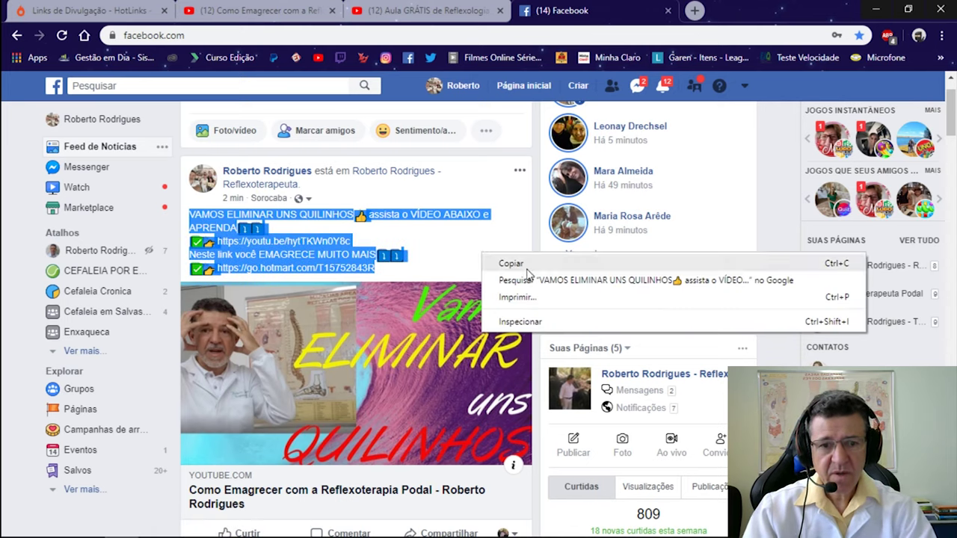
click(511, 264)
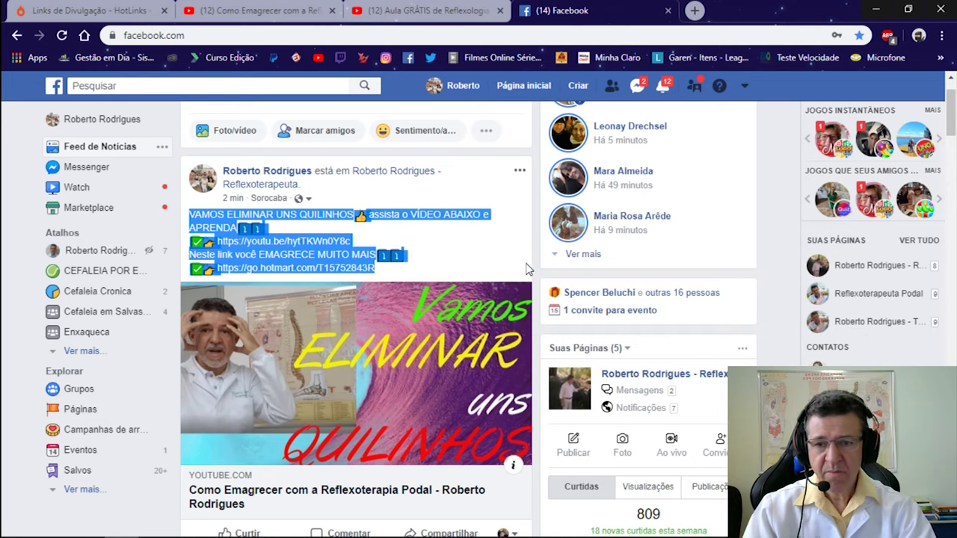
- Open the group "Vencendo as DORES da FIBROMIALGIA" from the recent searches and paste the copied text into a new group post
click(302, 88)
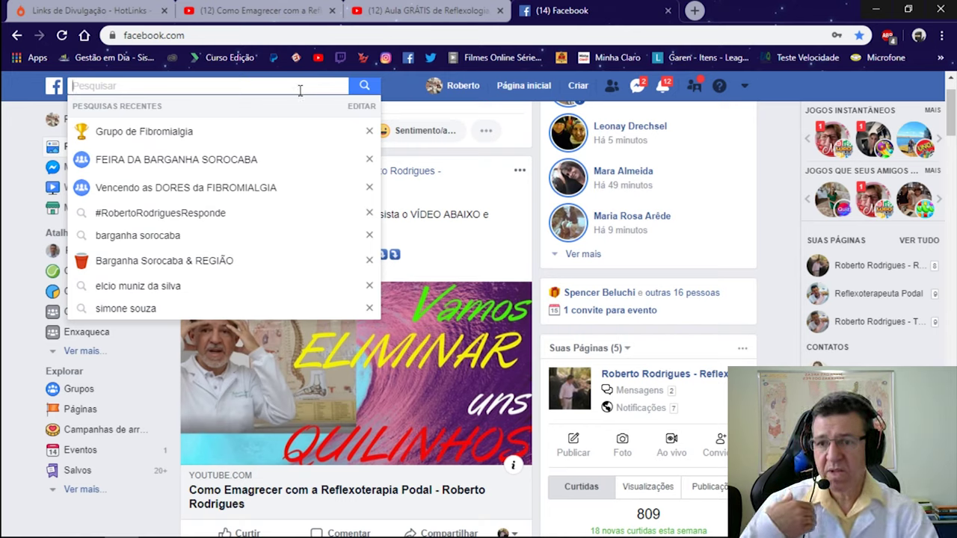
click(224, 195)
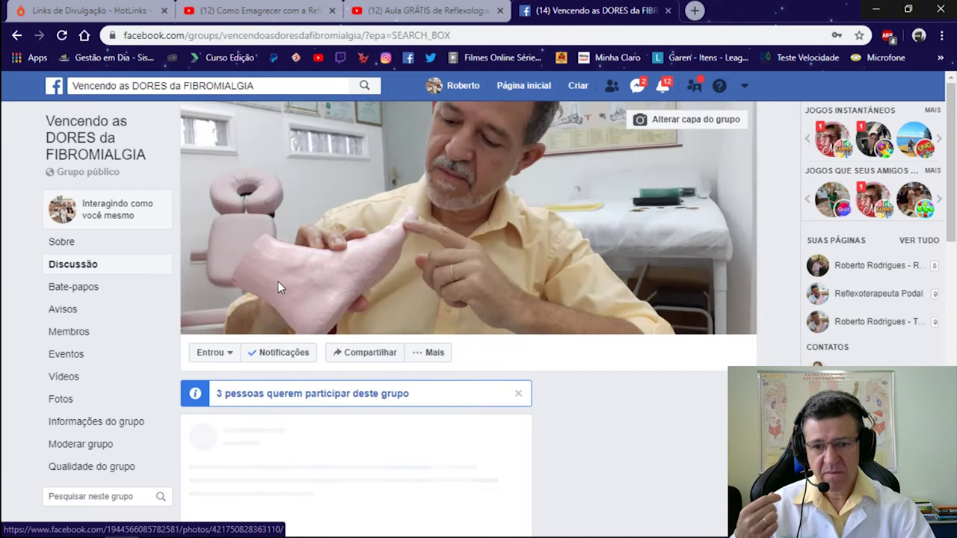
scroll(277, 281, down, 2)
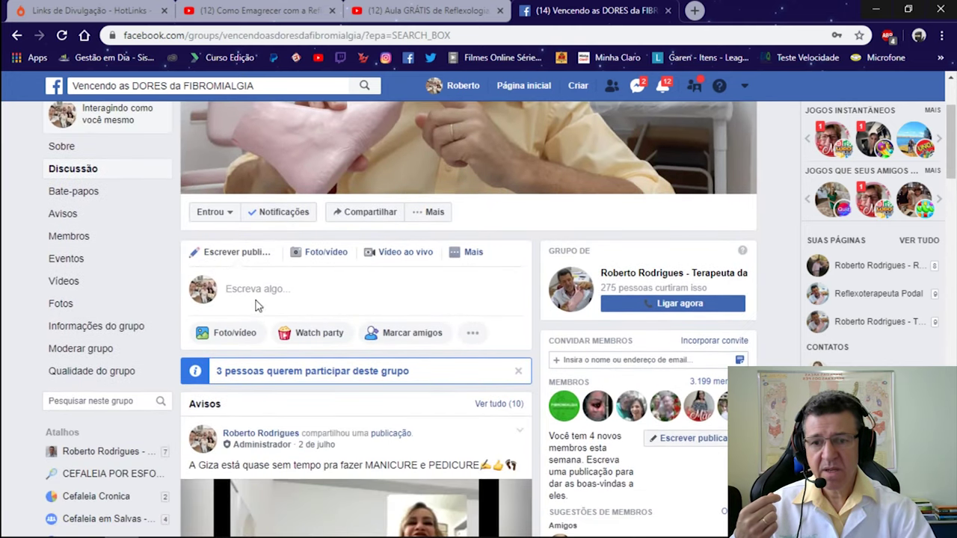
click(258, 288)
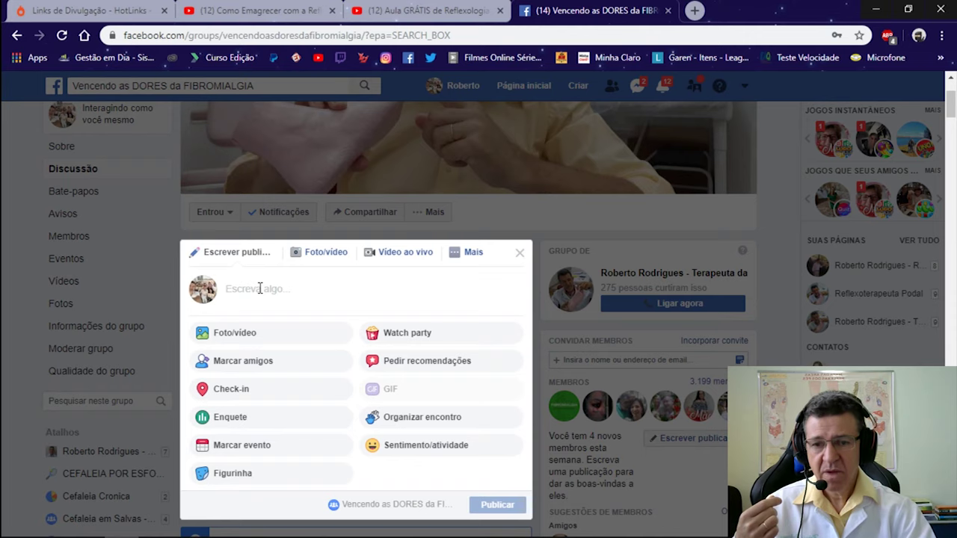
right_click(259, 289)
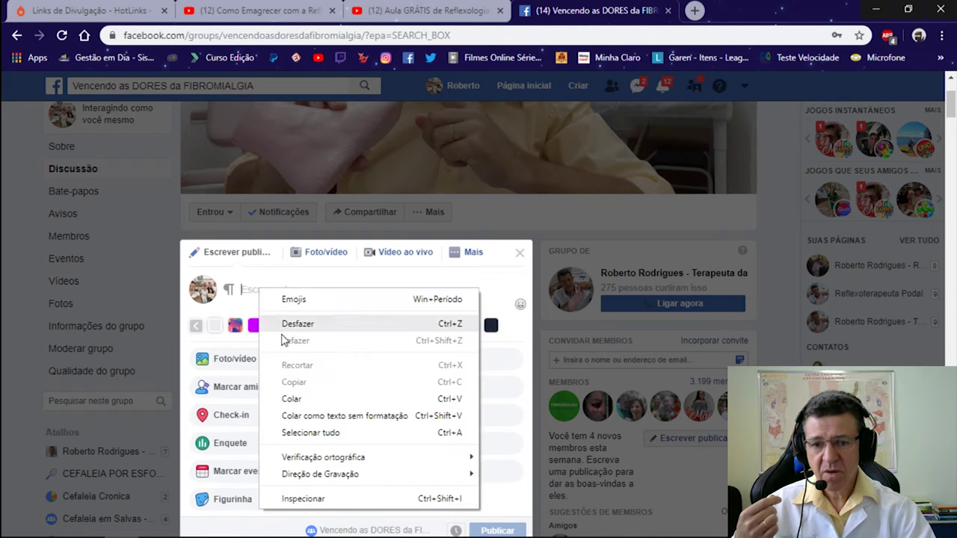
click(291, 398)
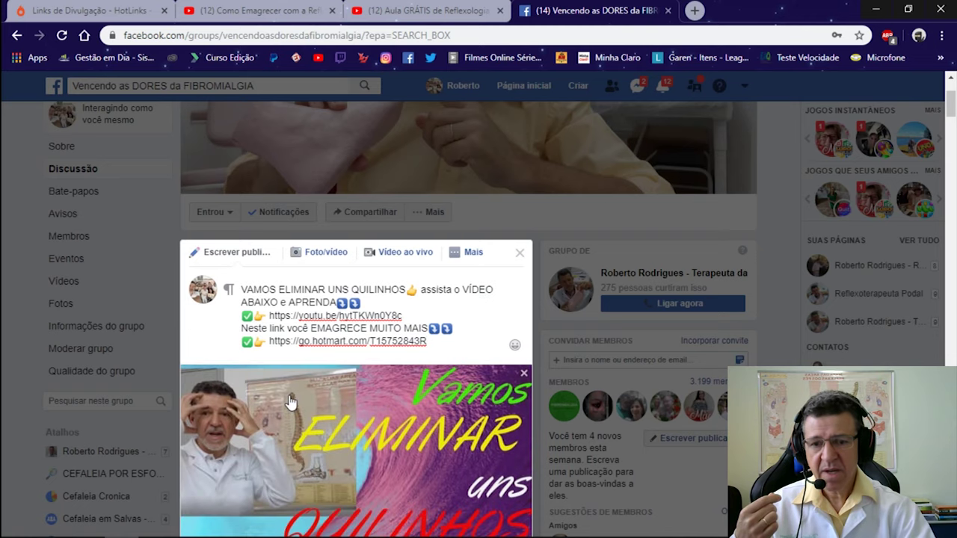
- Add a check-in at the producer's Reflexoterapeuta page in Sorocaba to the group post, publish it and review the published post
scroll(291, 402, down, 5)
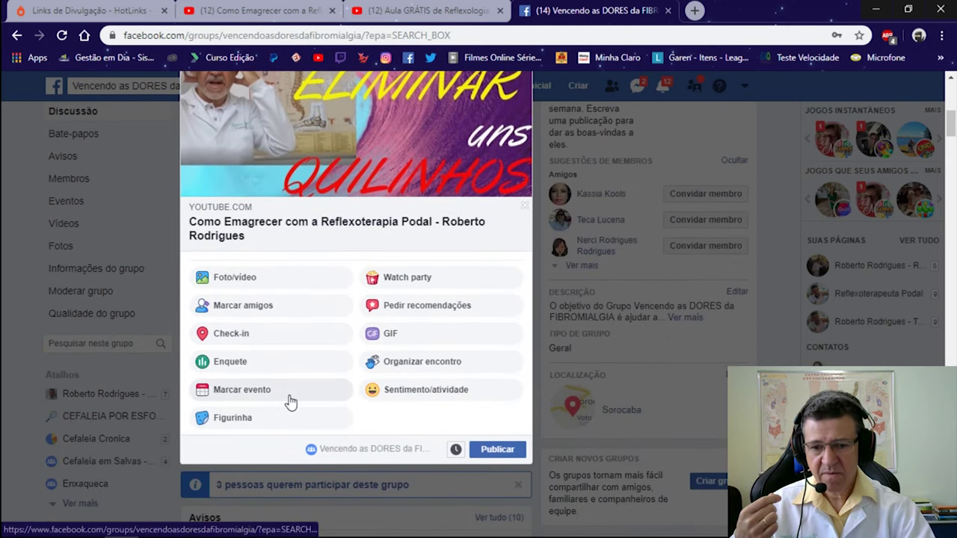
scroll(291, 402, up, 1)
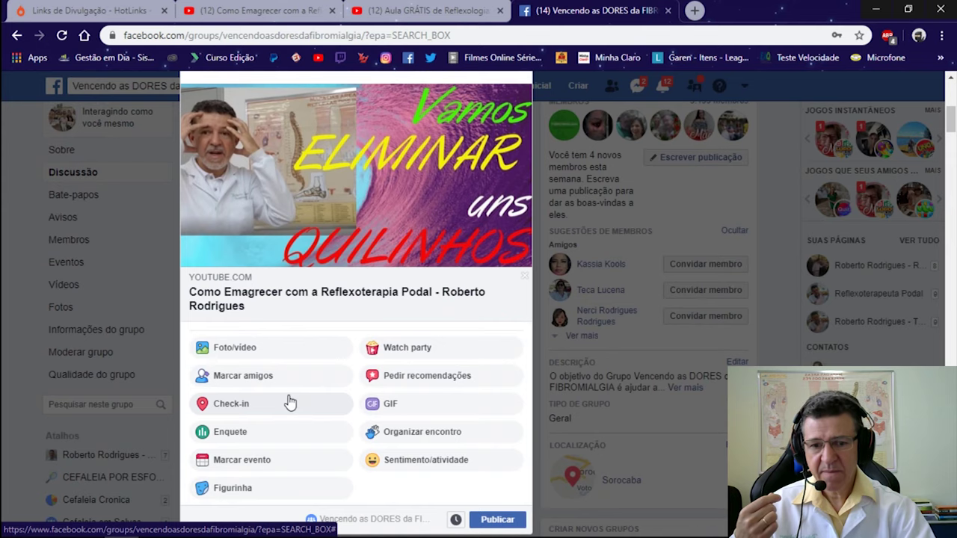
scroll(243, 403, up, 3)
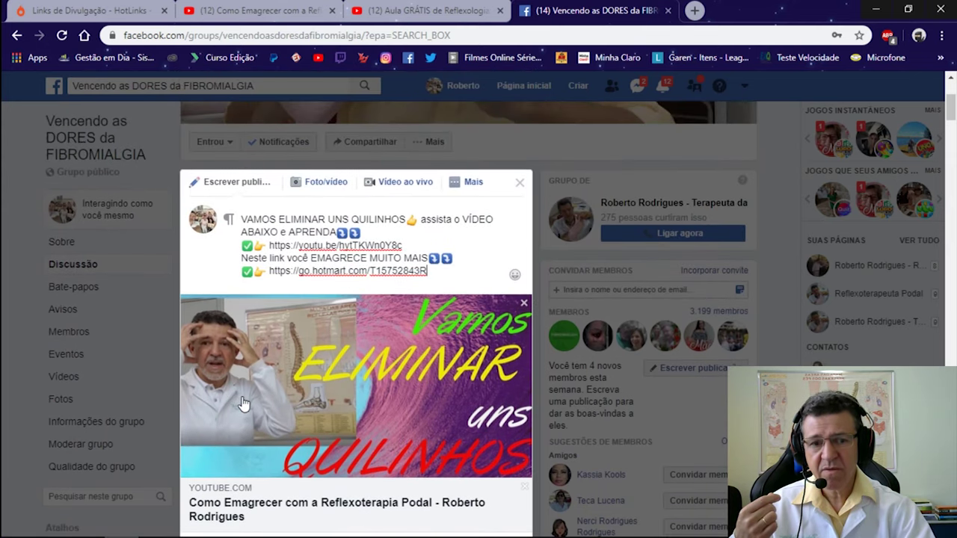
scroll(243, 403, down, 4)
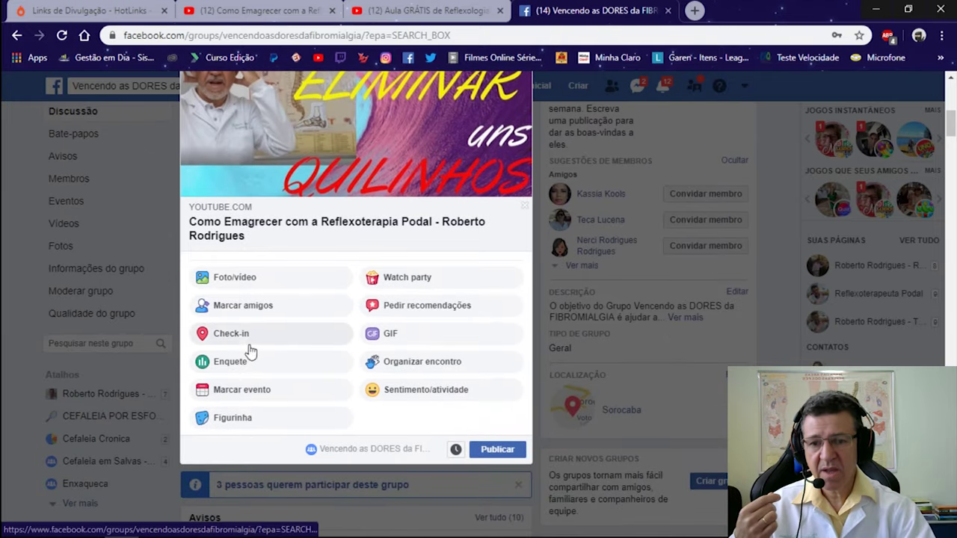
click(248, 337)
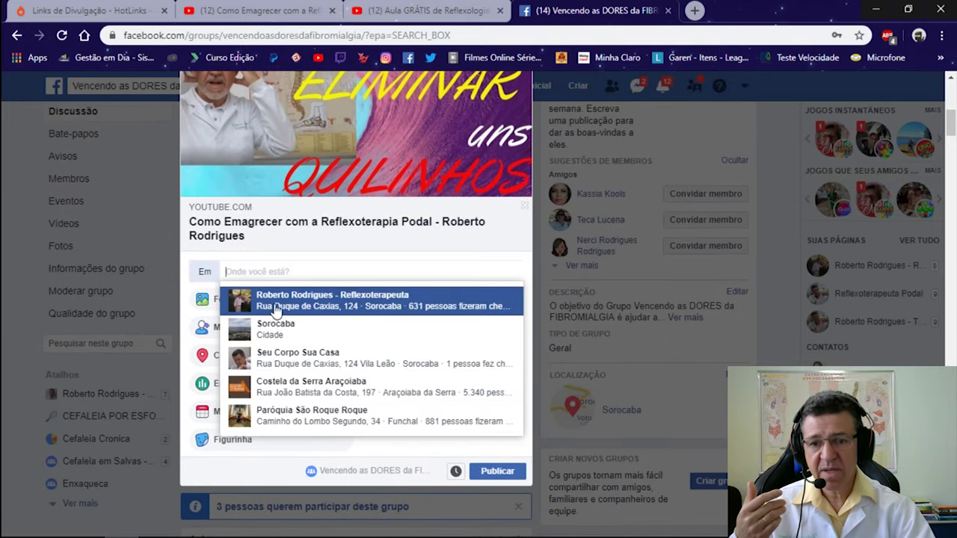
click(277, 309)
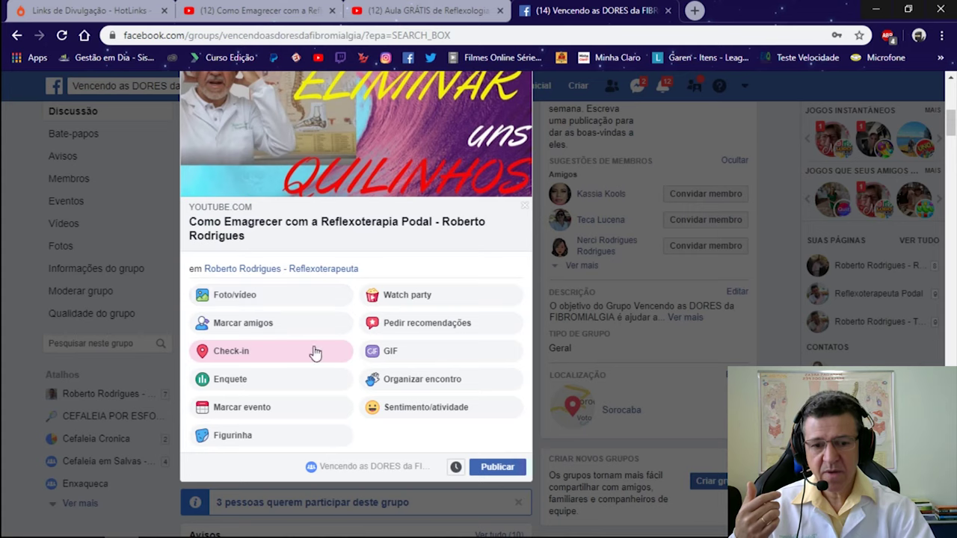
click(496, 471)
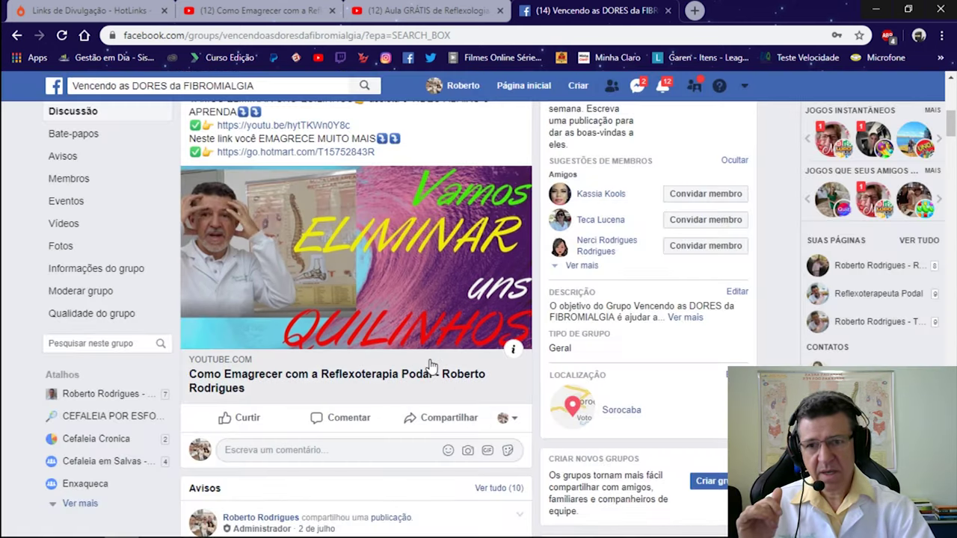
scroll(429, 364, up, 3)
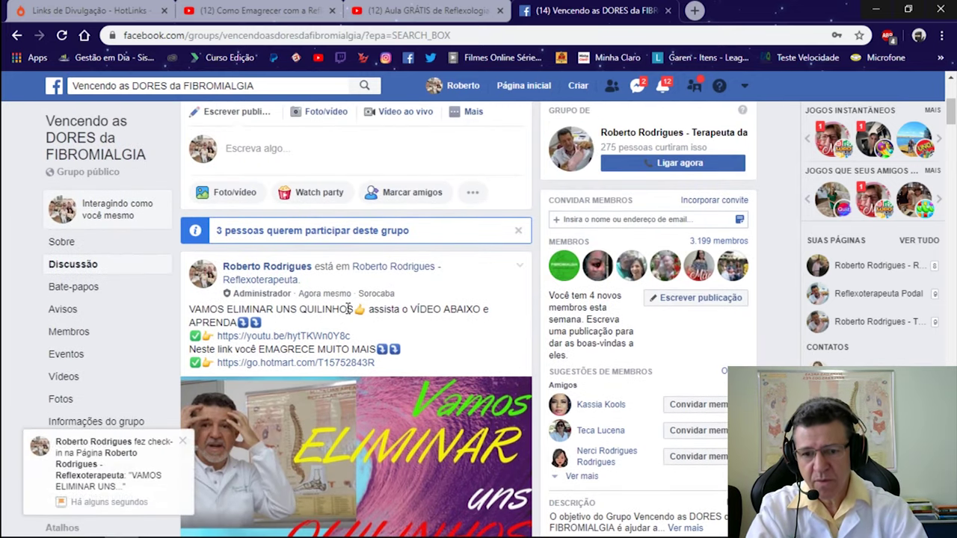
scroll(348, 309, down, 4)
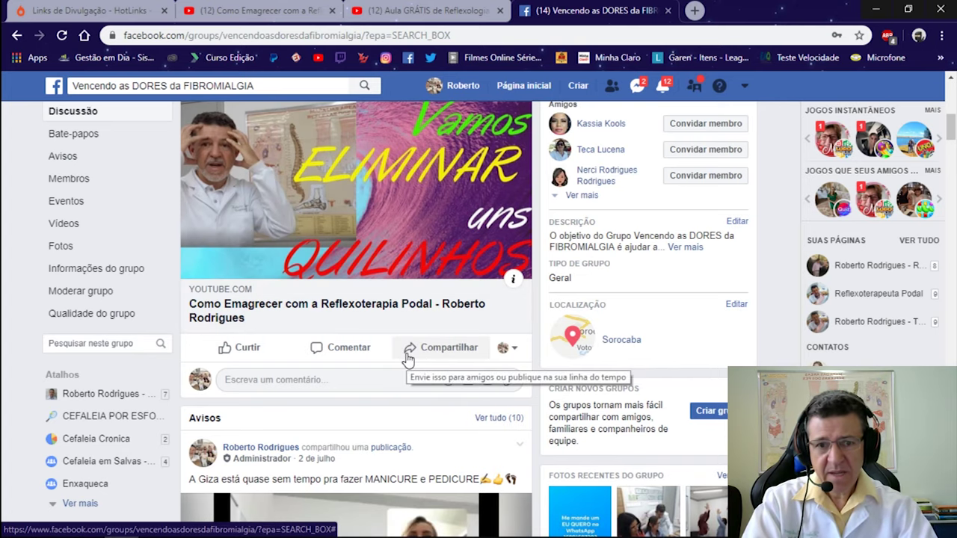
- Test the course hotlink in the published group post and highlight the course title on the sales page it opens
scroll(434, 312, up, 3)
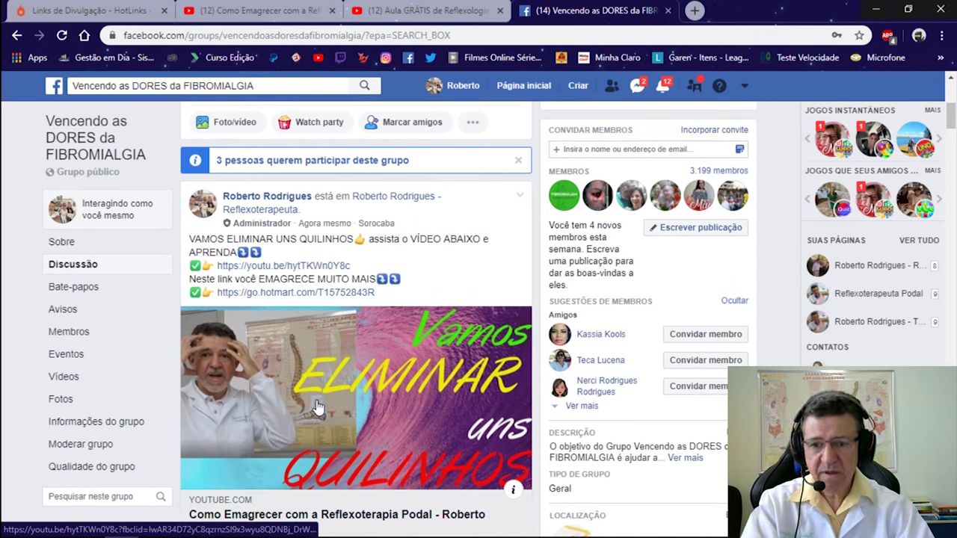
click(278, 301)
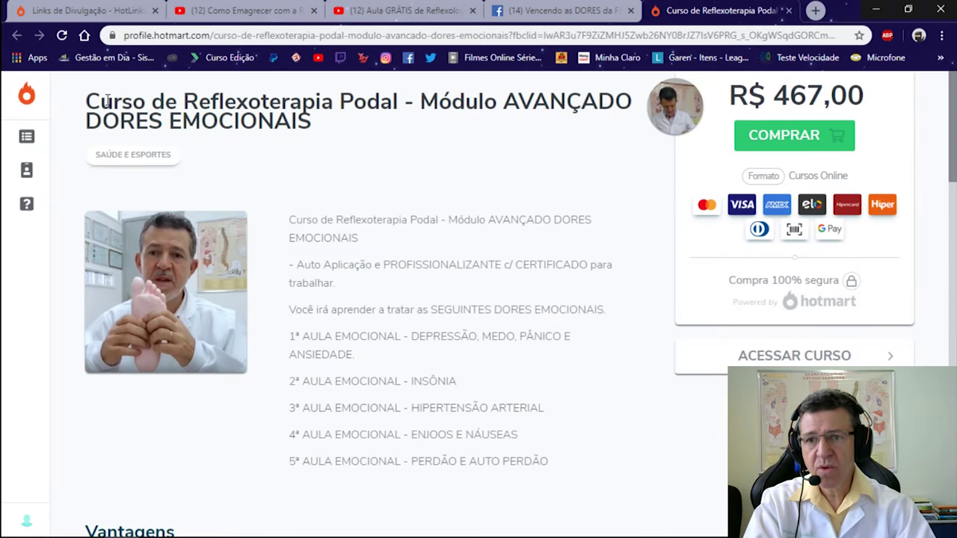
drag(87, 100, 321, 128)
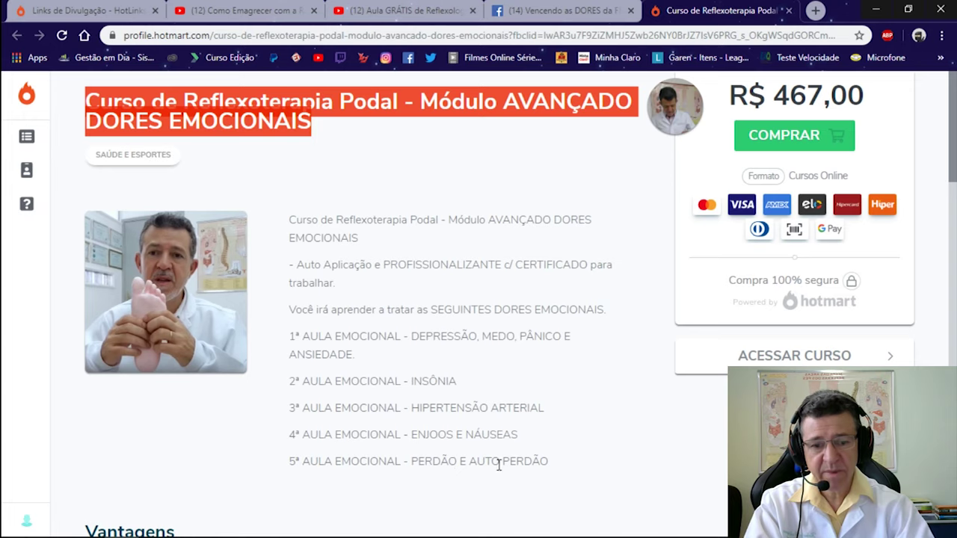
click(604, 405)
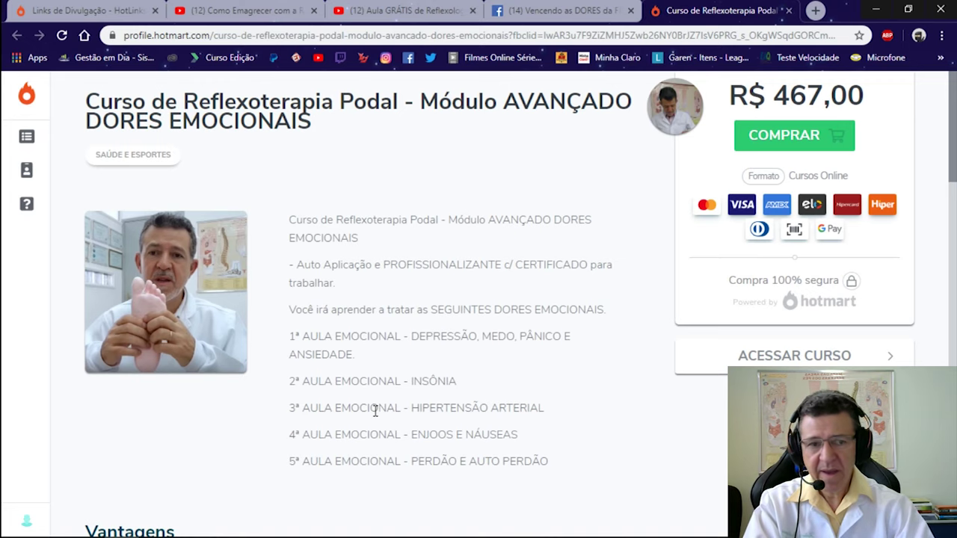
- Read through the "Vantagens" section and emotional lesson list on the Módulo AVANÇADO DORES EMOCIONAIS sales page
scroll(376, 411, down, 4)
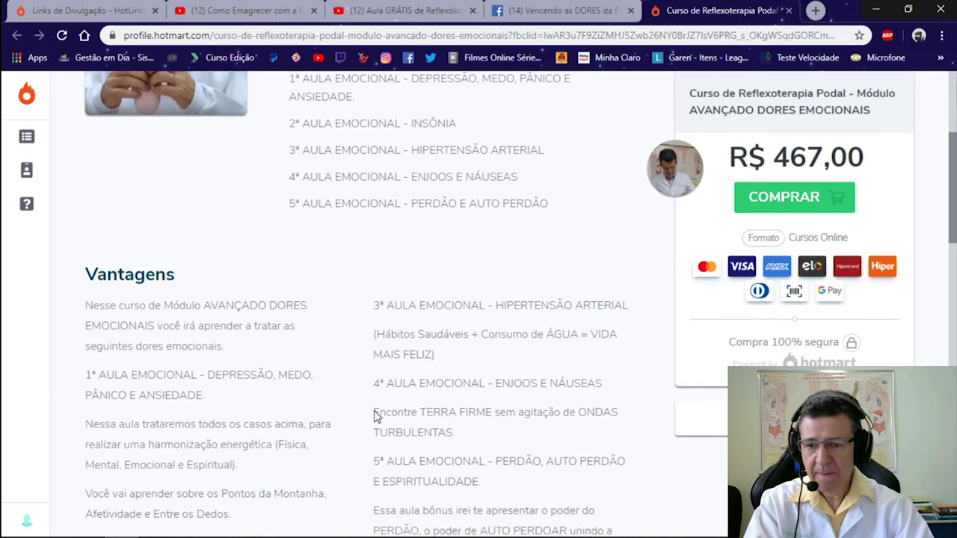
scroll(375, 411, down, 2)
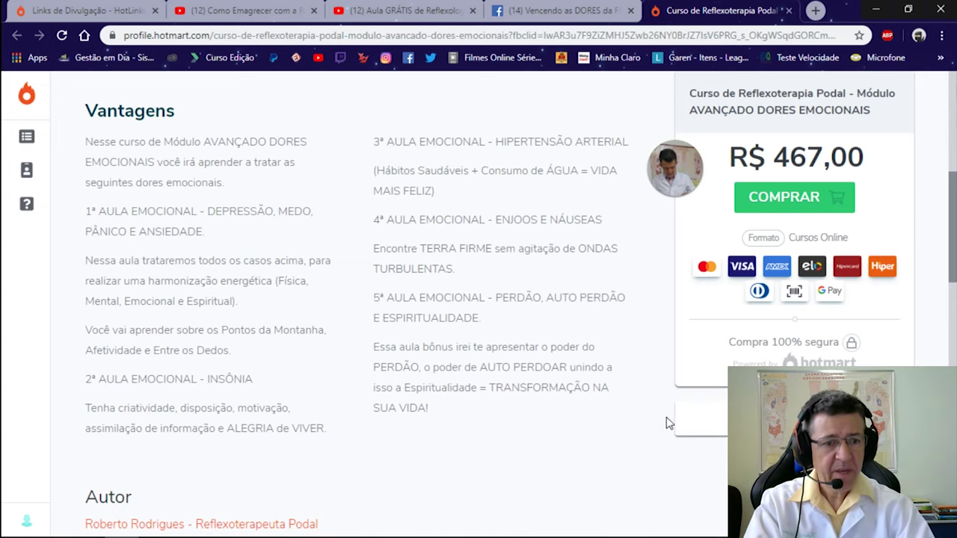
scroll(495, 215, up, 2)
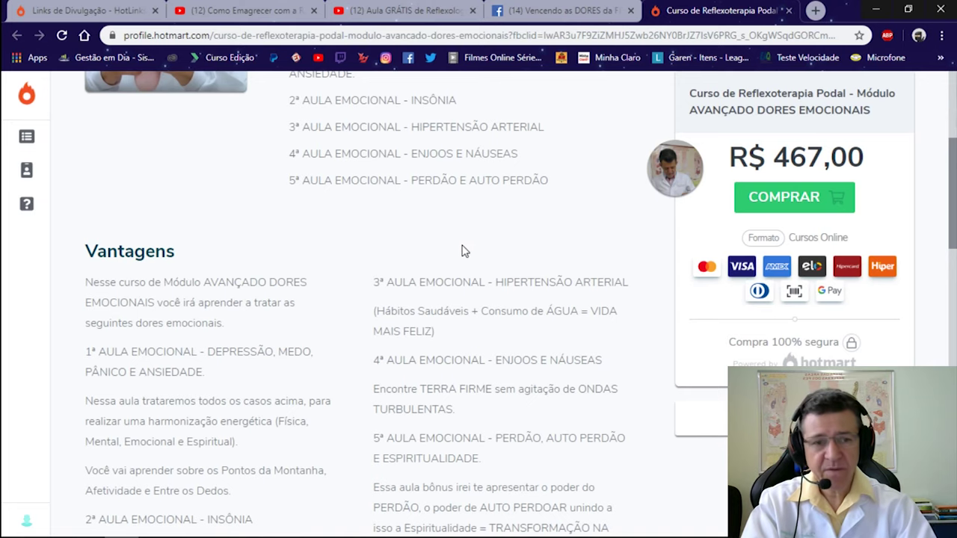
scroll(464, 248, up, 2)
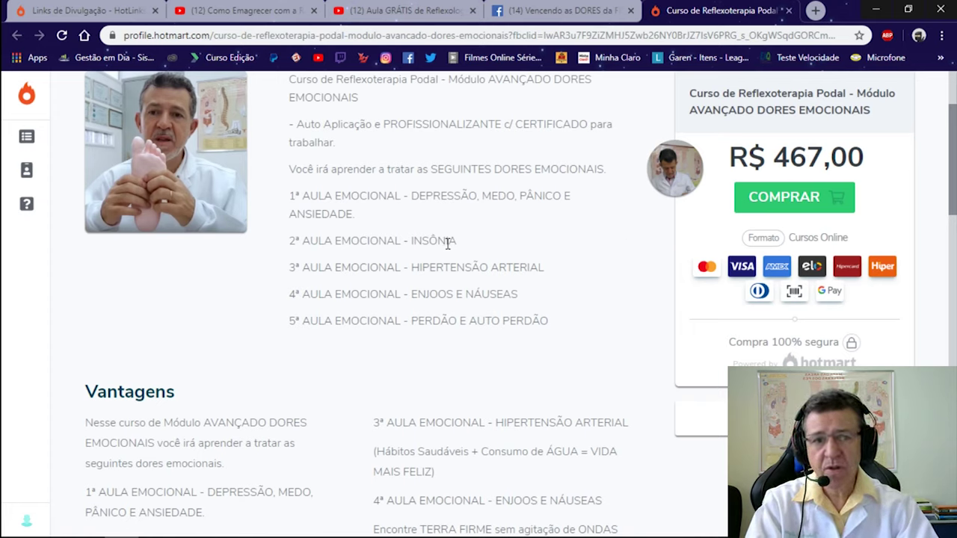
scroll(463, 247, up, 1)
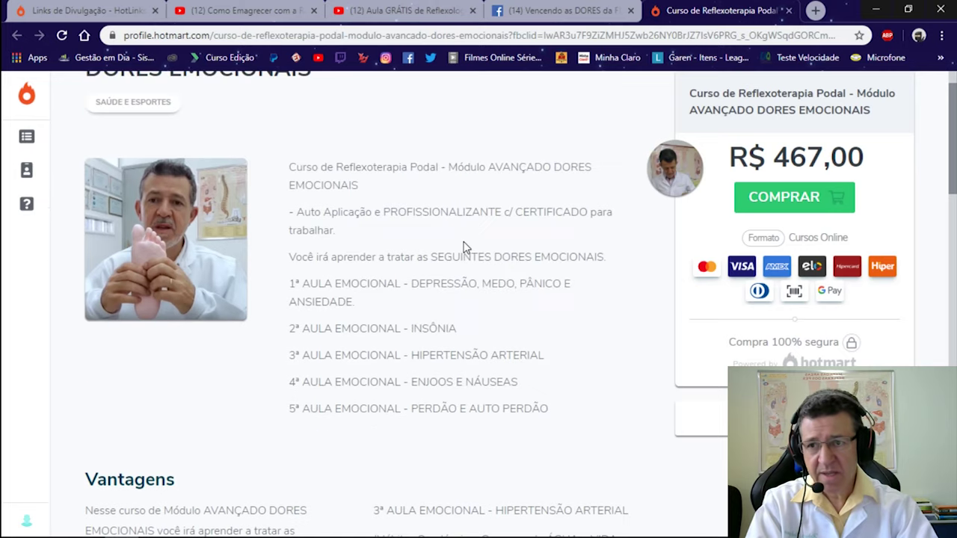
scroll(463, 247, up, 1)
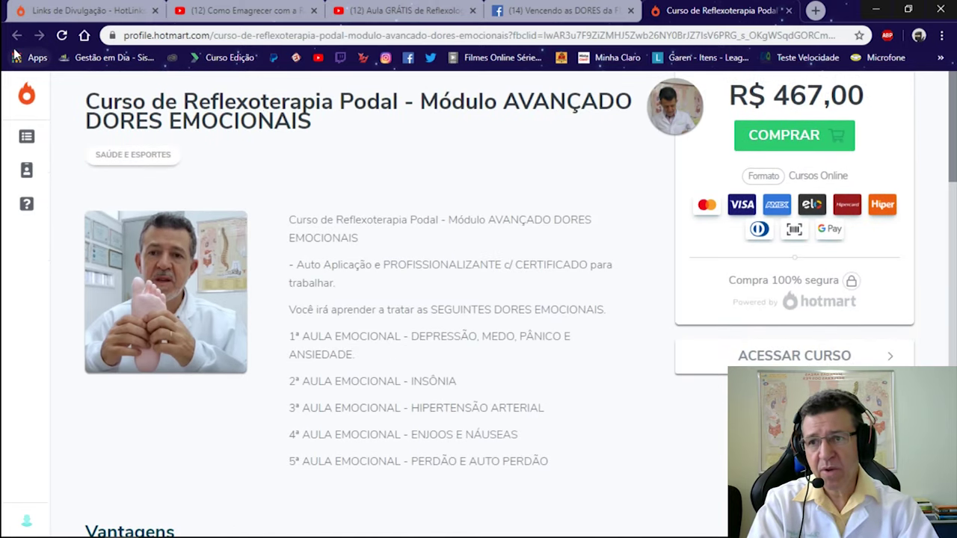
- Open the Hotmart market, and examine the lesson list on the Módulo DORES FÍSICAS sales page, highlighting the "FASCITE PLANTAR e ESPORÃO de CALCÂNEO" lesson
click(60, 13)
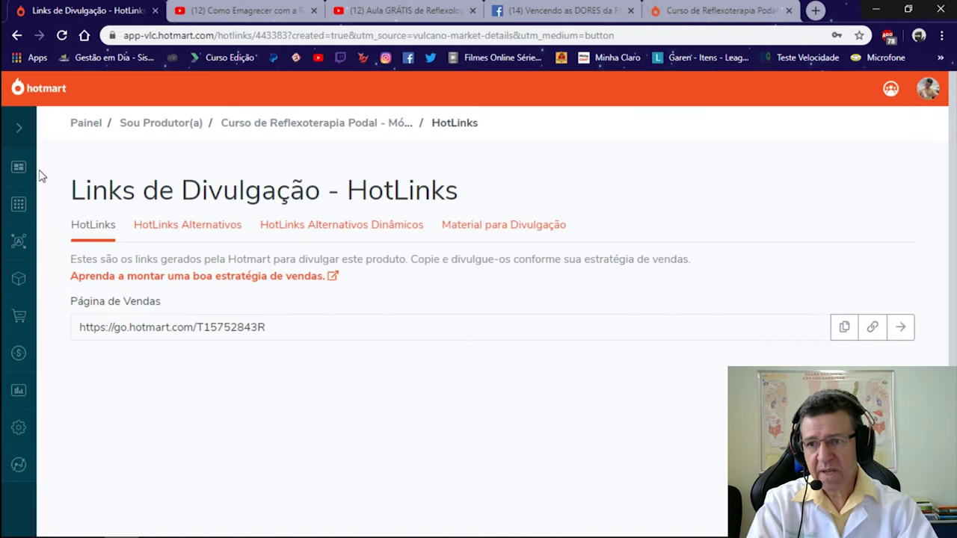
click(17, 205)
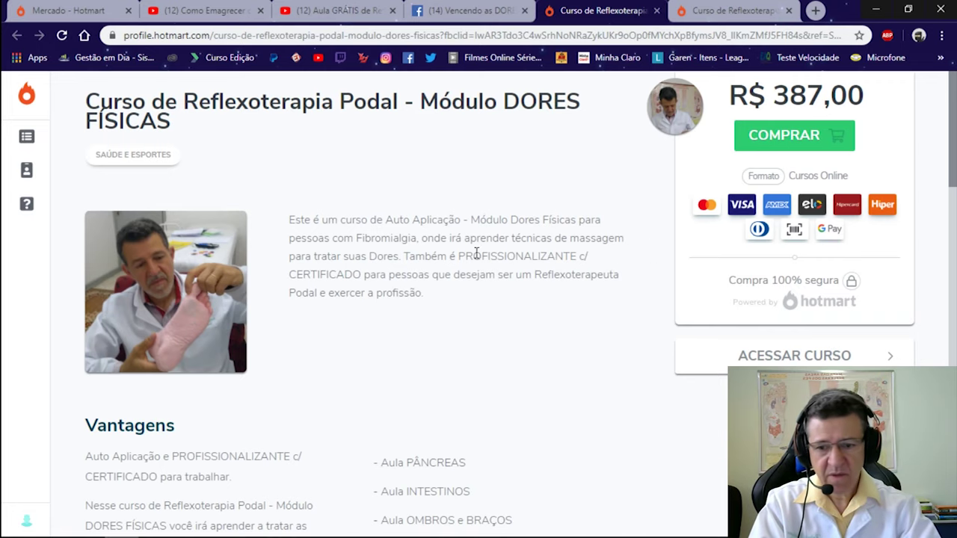
scroll(449, 258, down, 4)
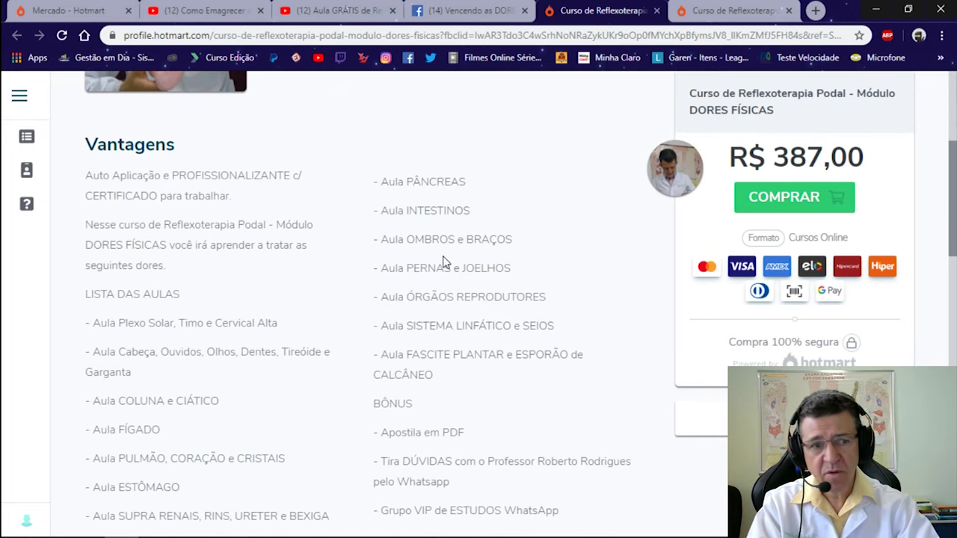
scroll(443, 262, down, 1)
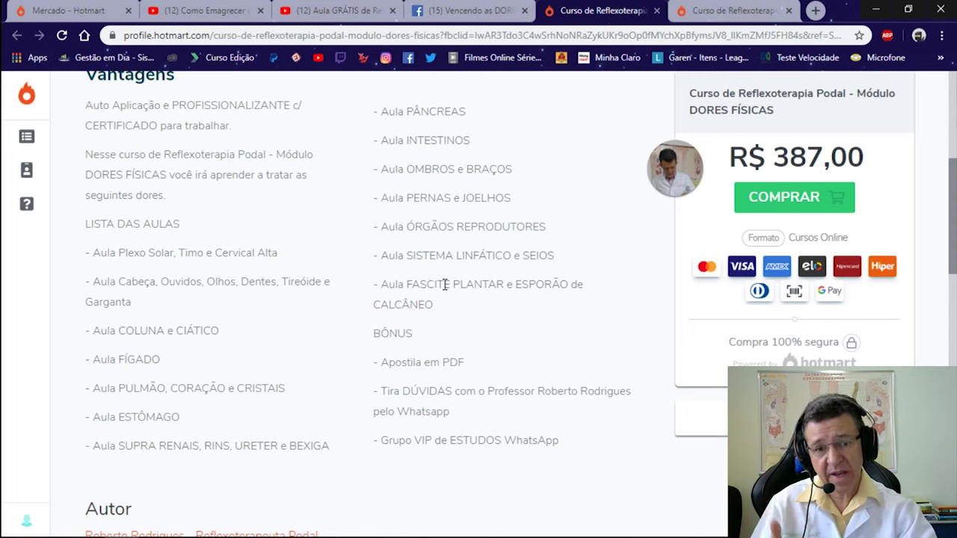
drag(404, 284, 432, 301)
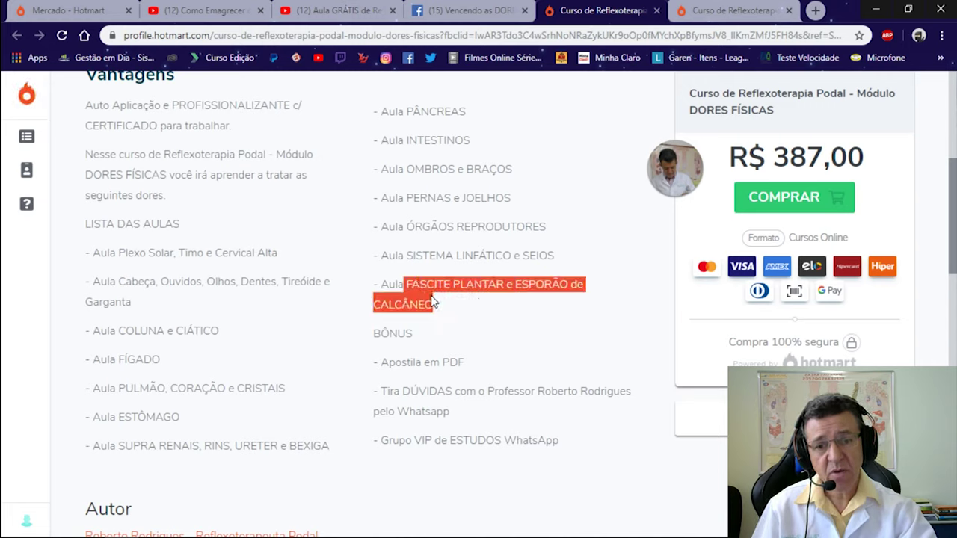
click(429, 337)
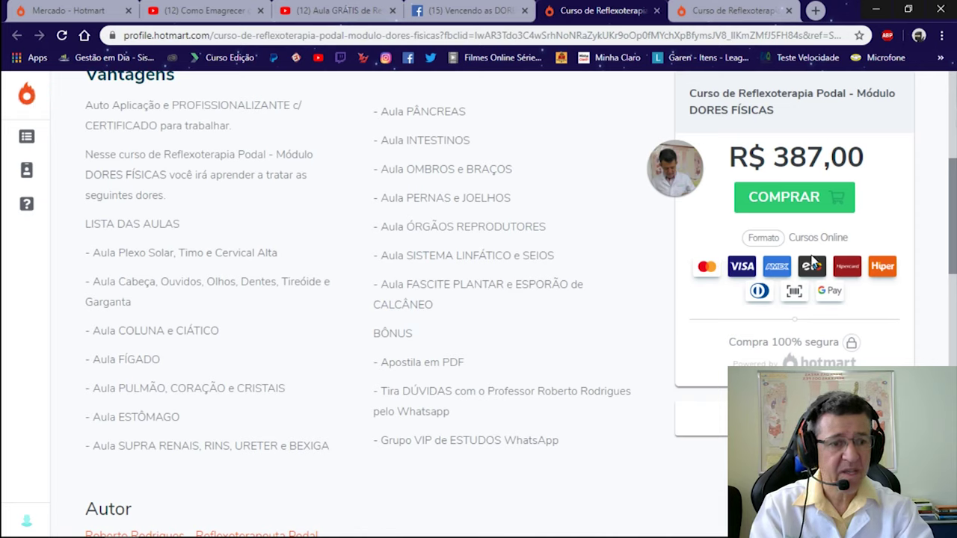
- View the checkout form for the Módulo DORES FÍSICAS course and return to its sales page
click(784, 200)
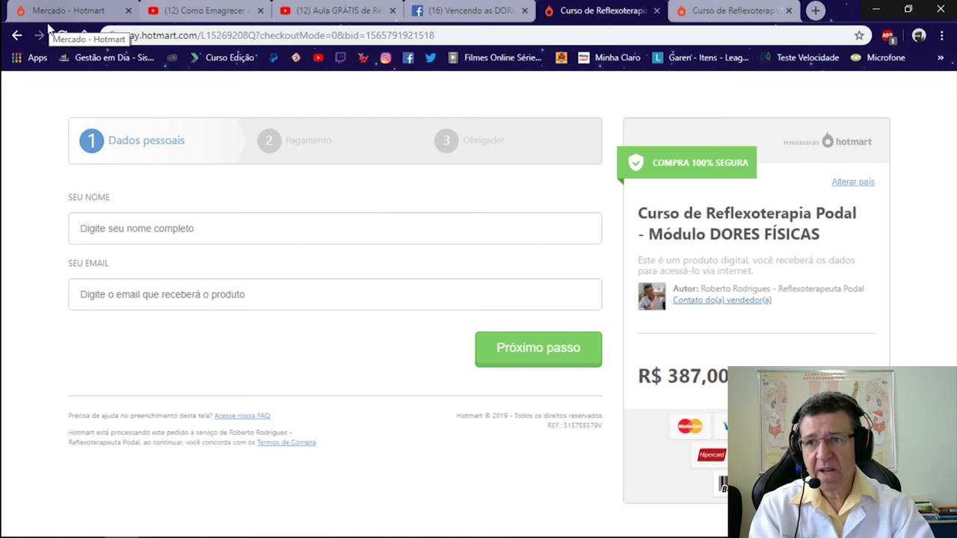
click(16, 35)
scroll(228, 299, down, 1)
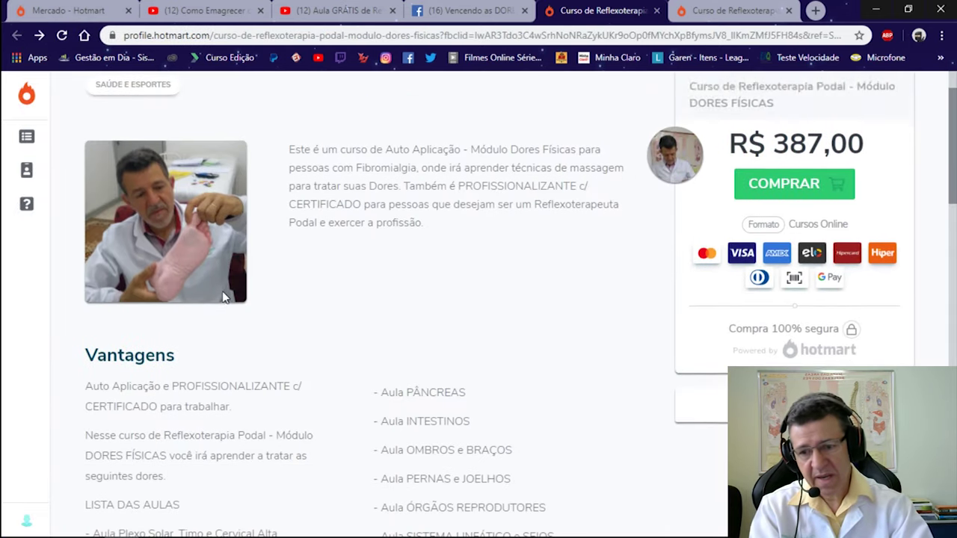
scroll(231, 295, up, 1)
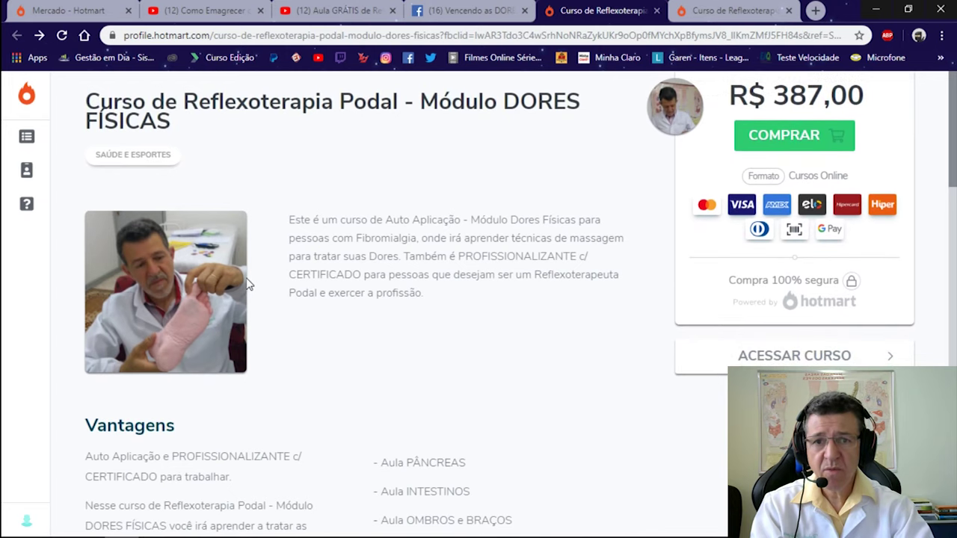